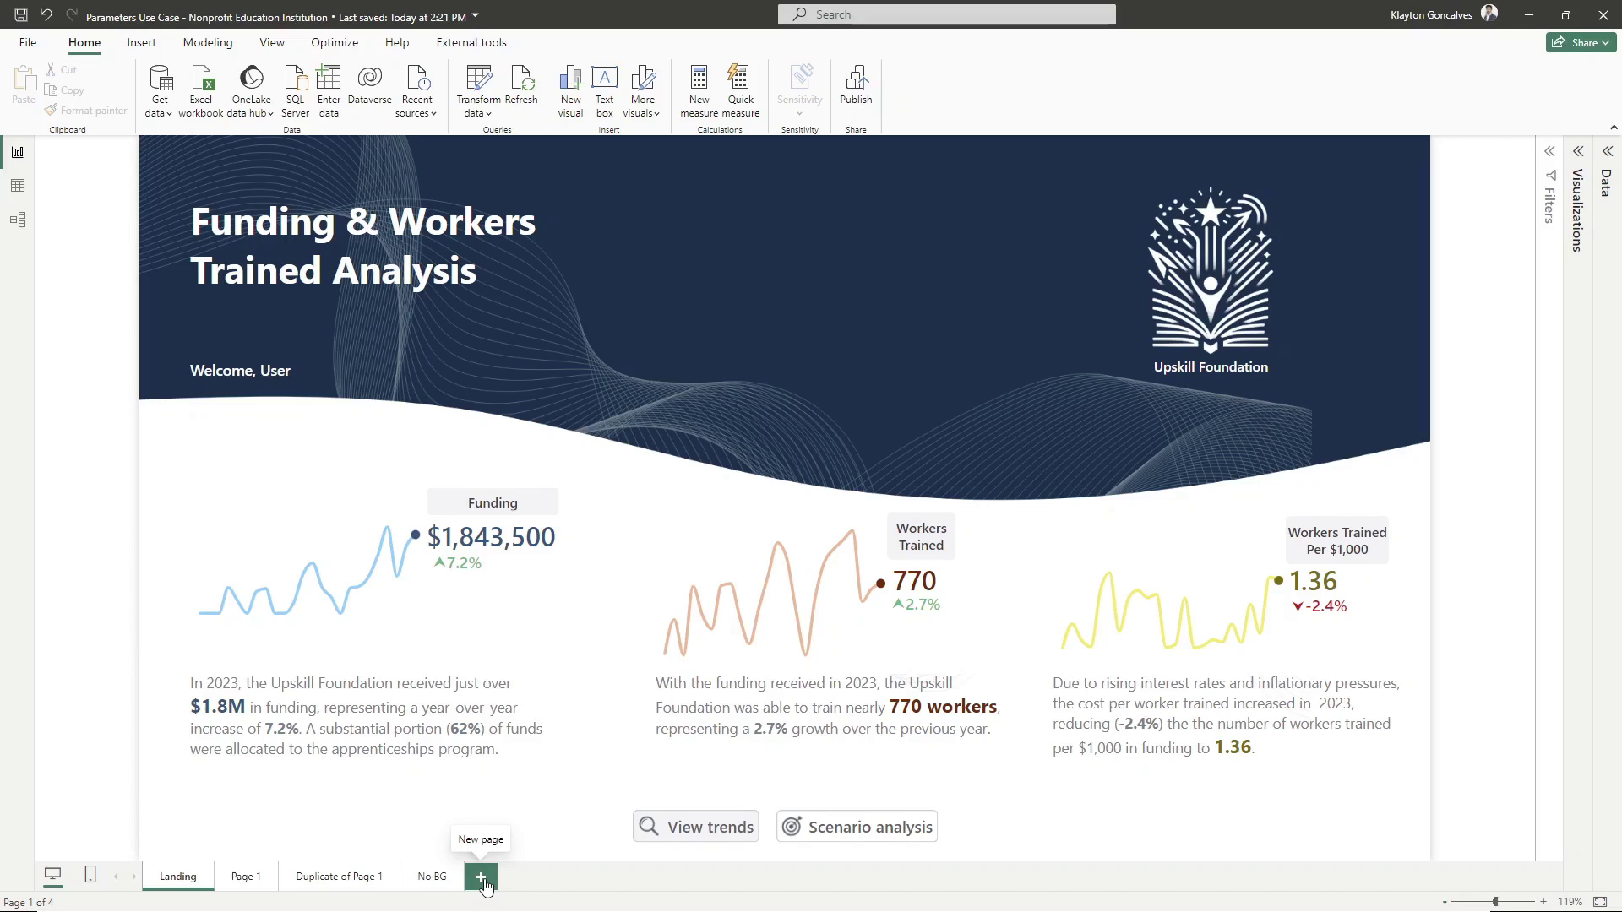
Step: Add a new page to the report and show its page formatting options
click(482, 878)
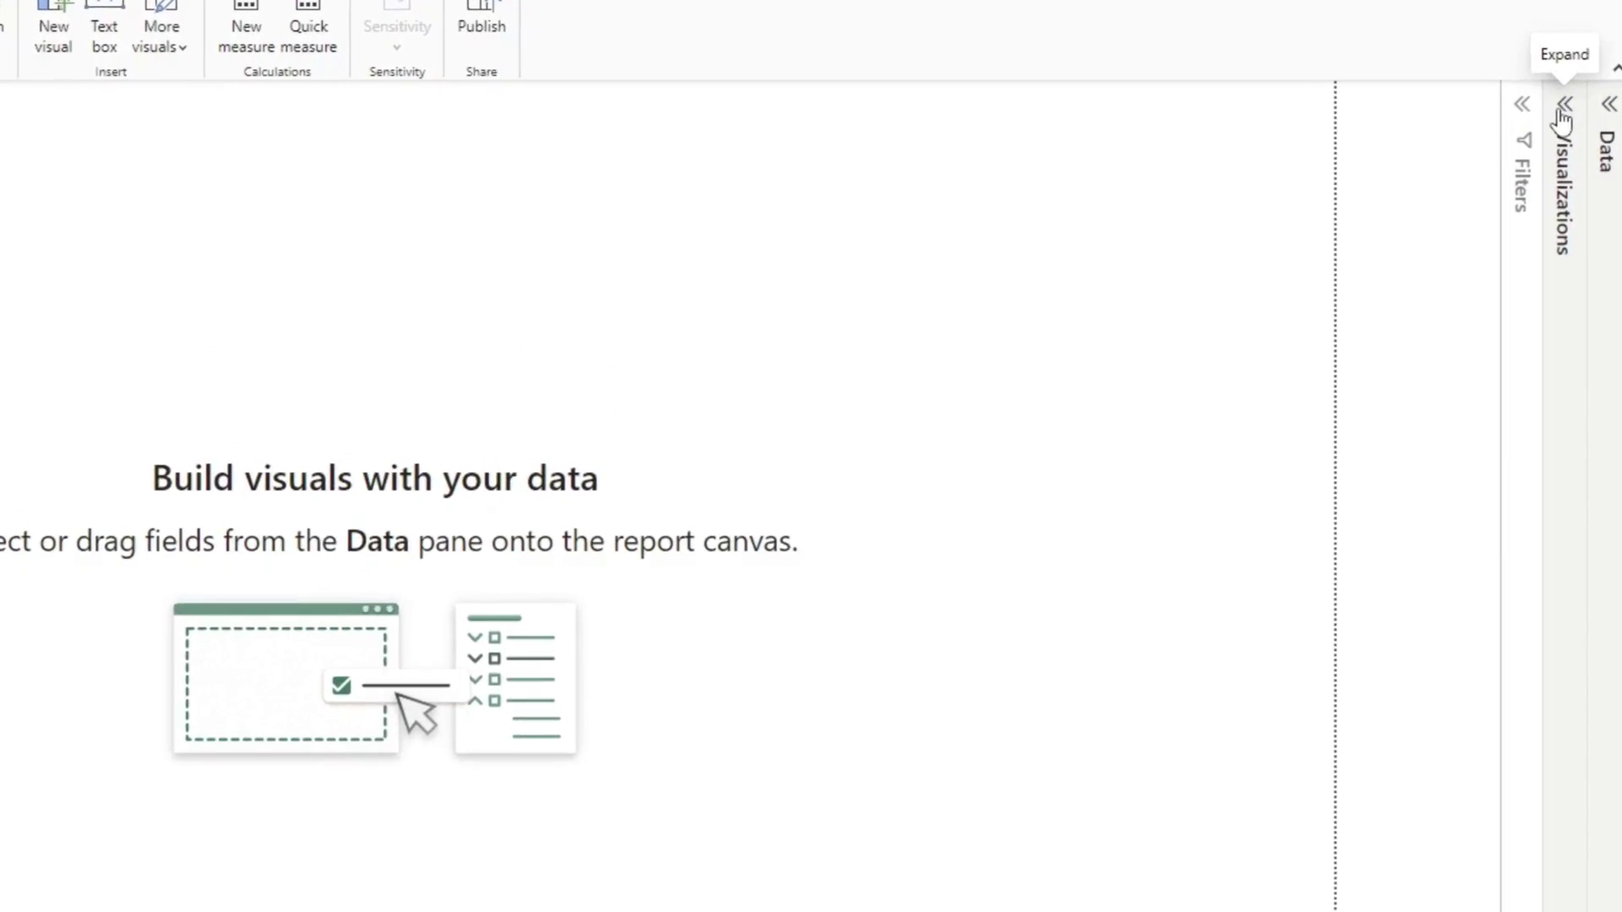
click(1563, 109)
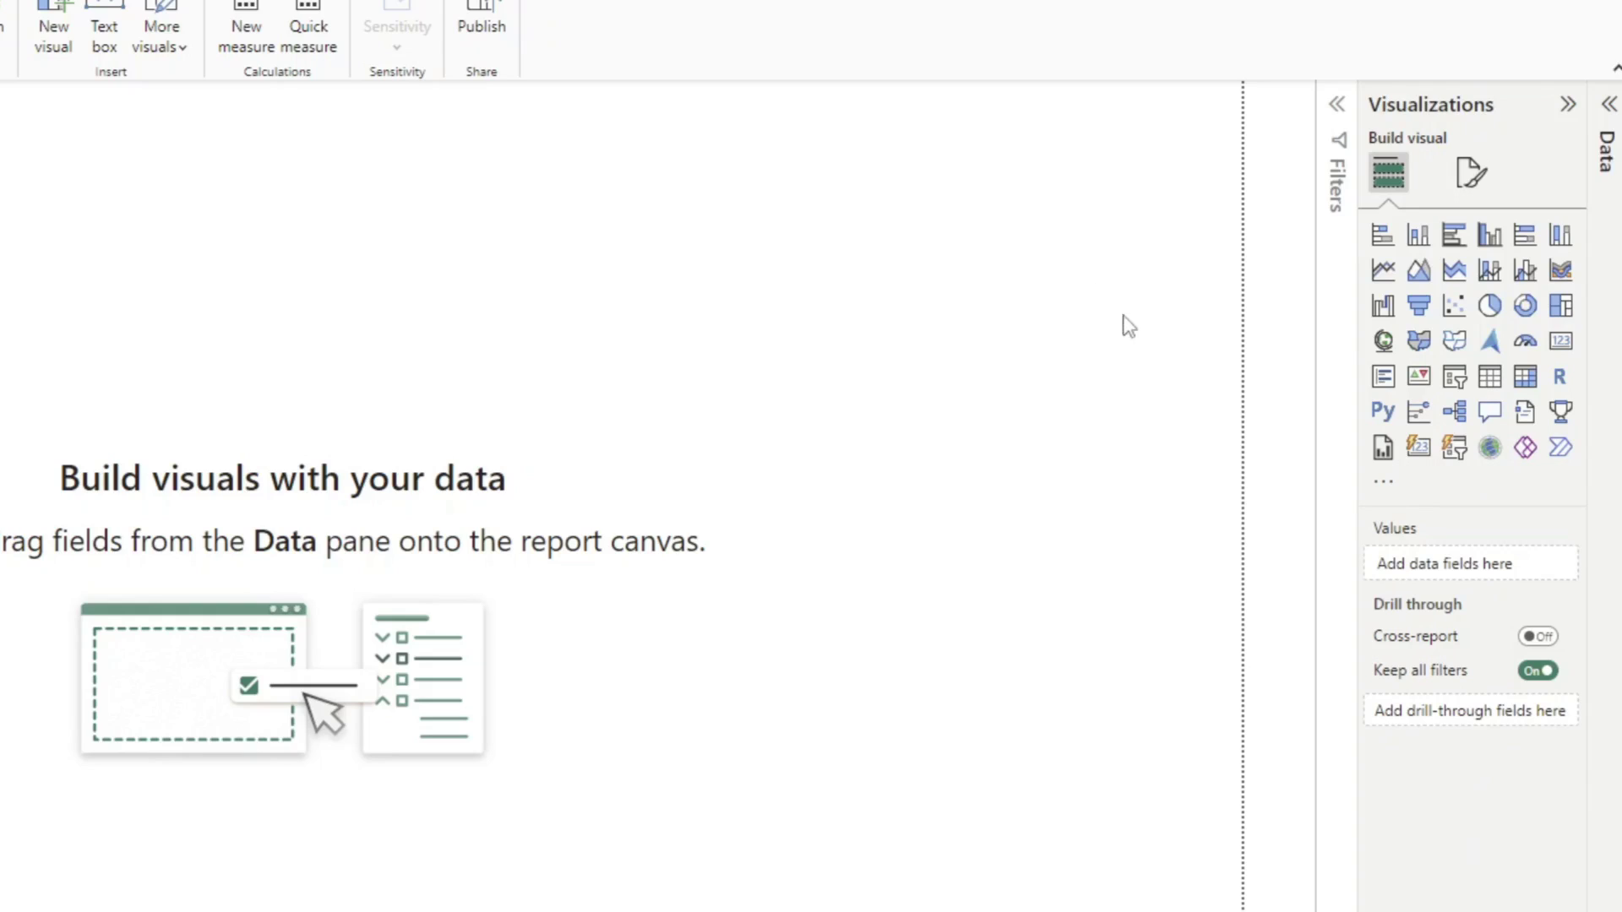
click(1474, 178)
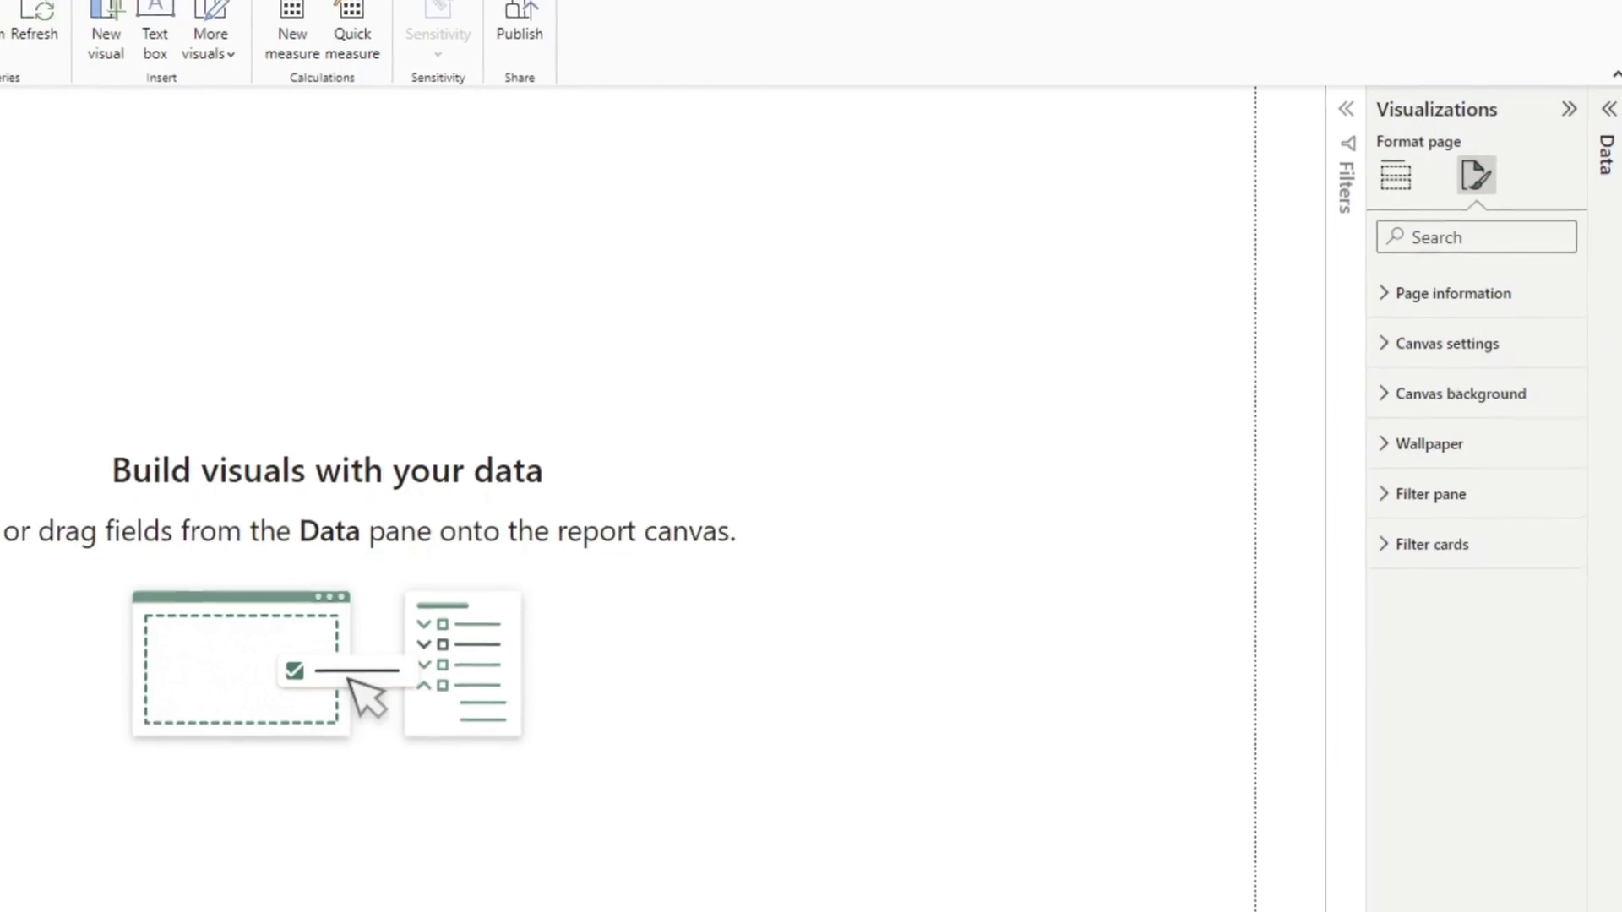
Step: Examine the formatting options of the Workers Trained line chart on the Landing page and deselect the chart
click(174, 879)
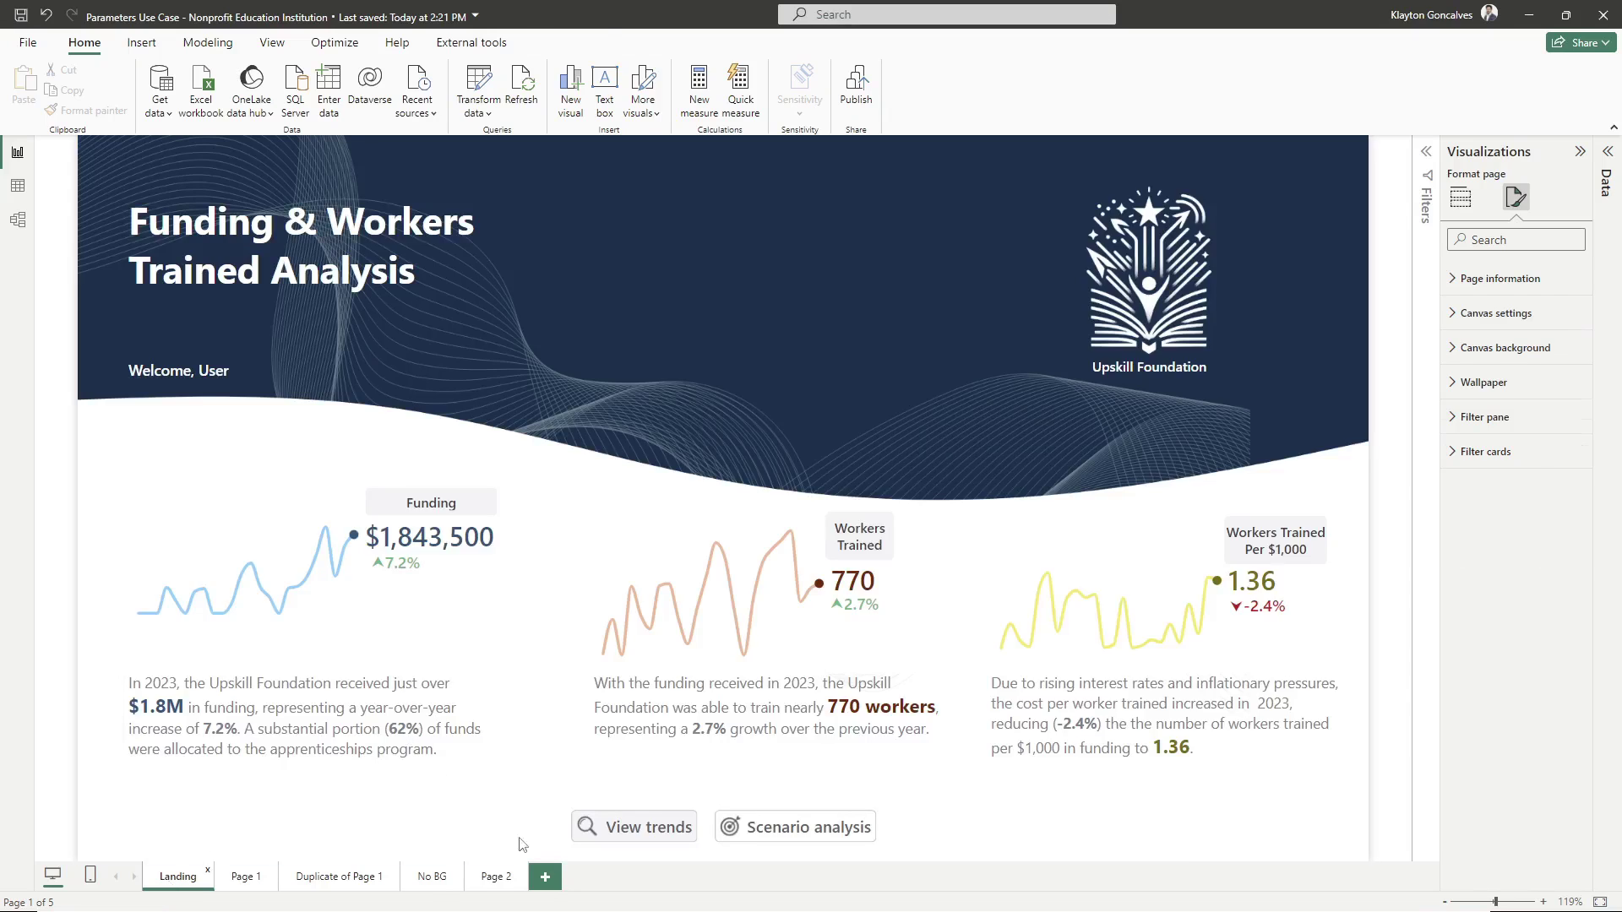
click(888, 576)
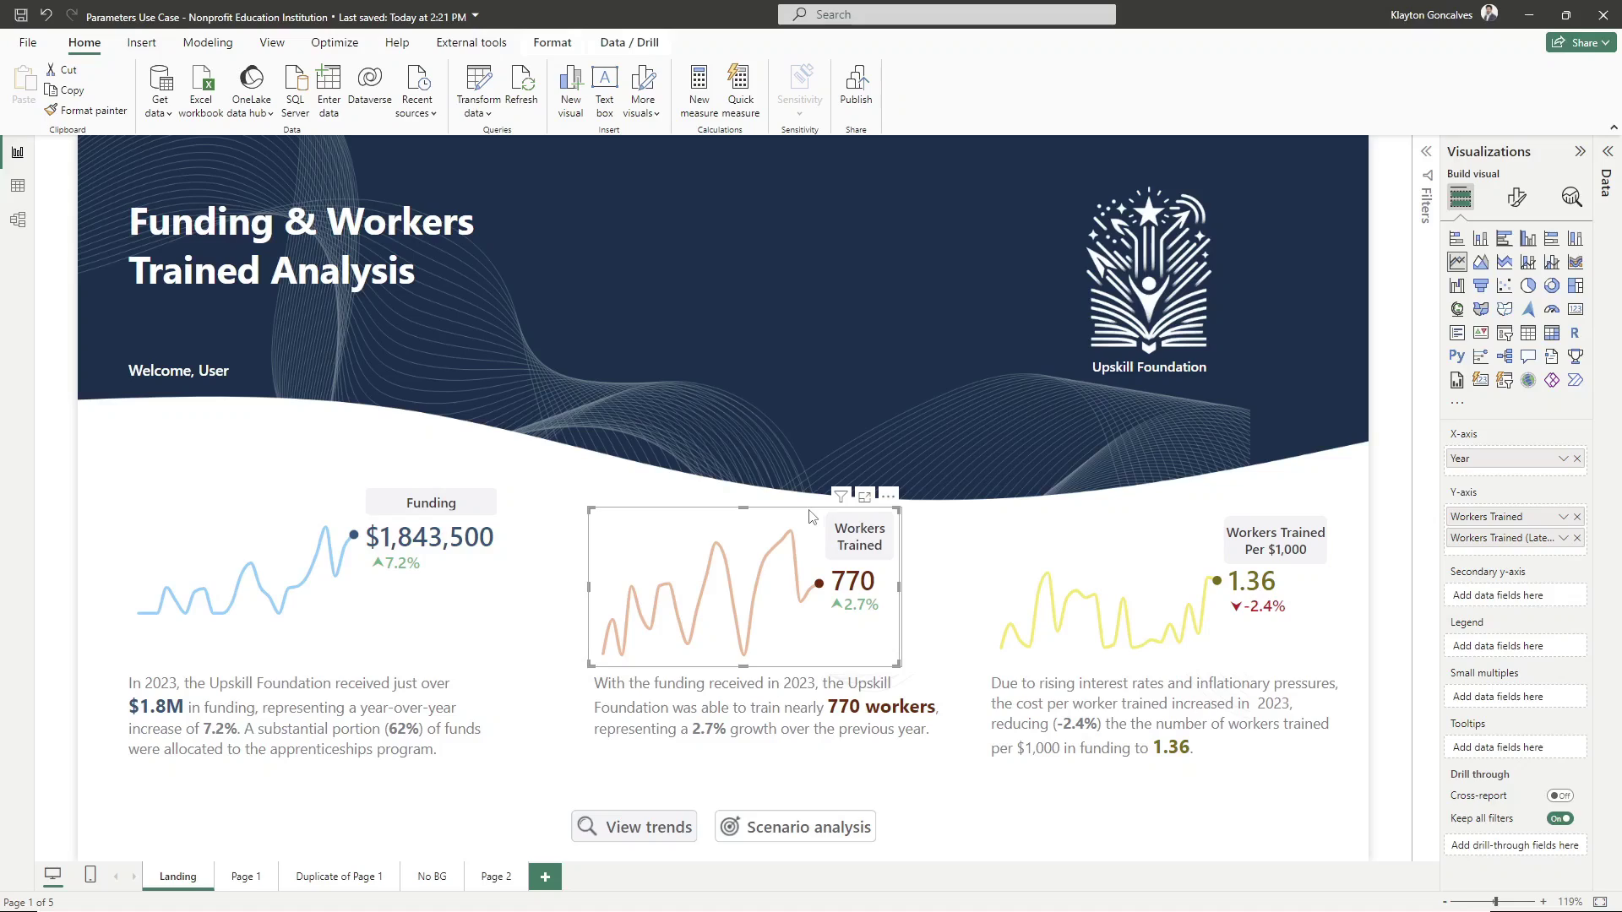
click(1519, 201)
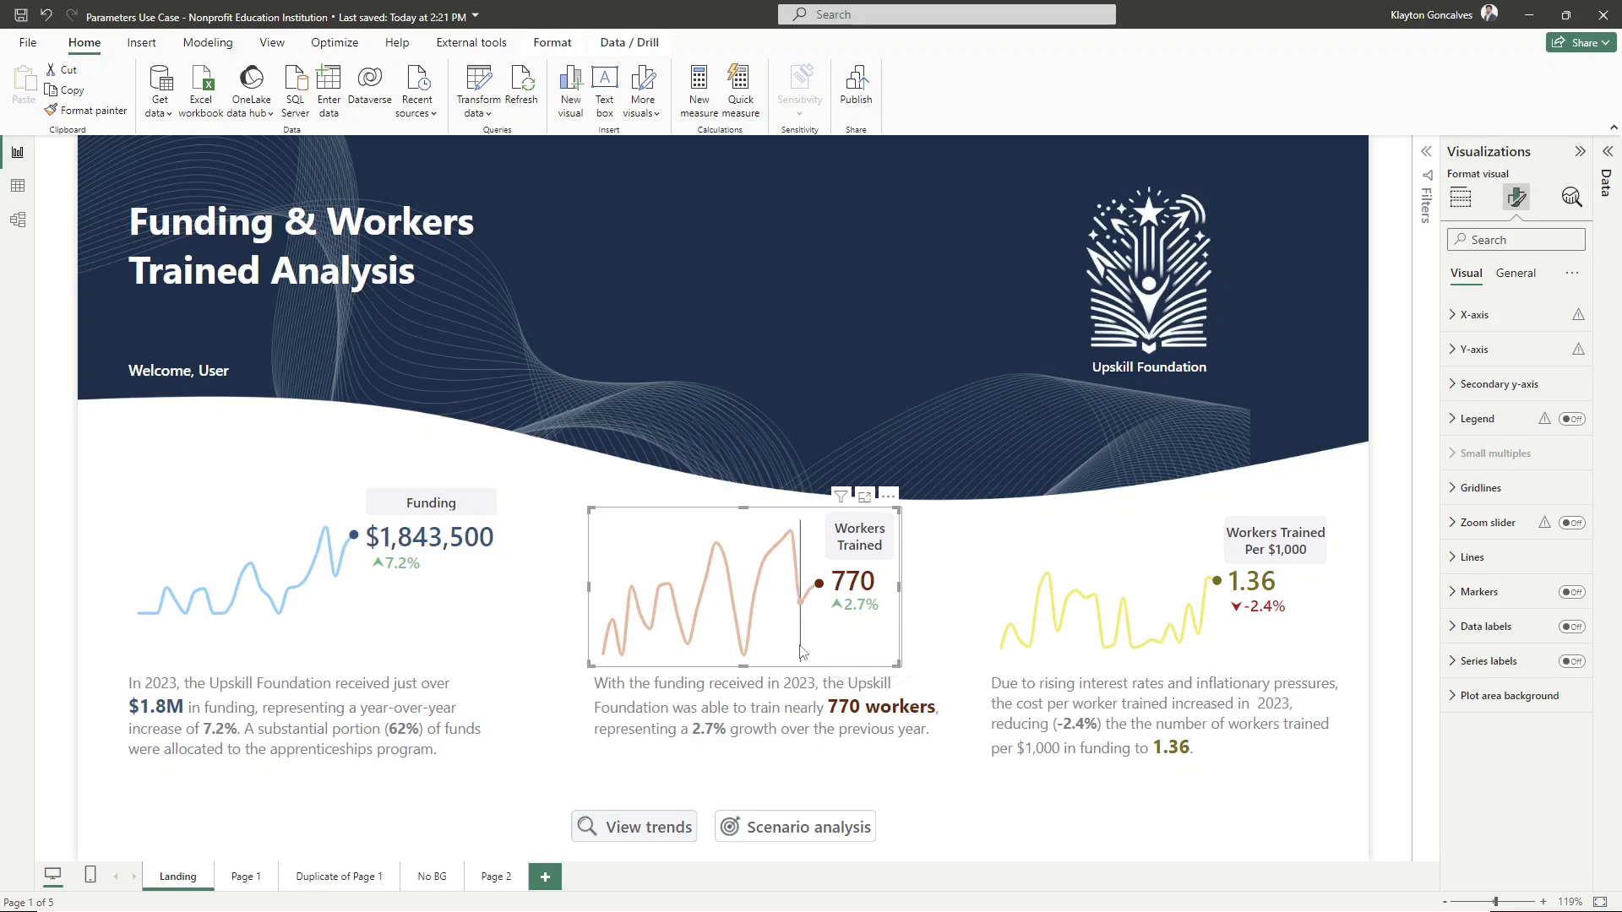
click(542, 731)
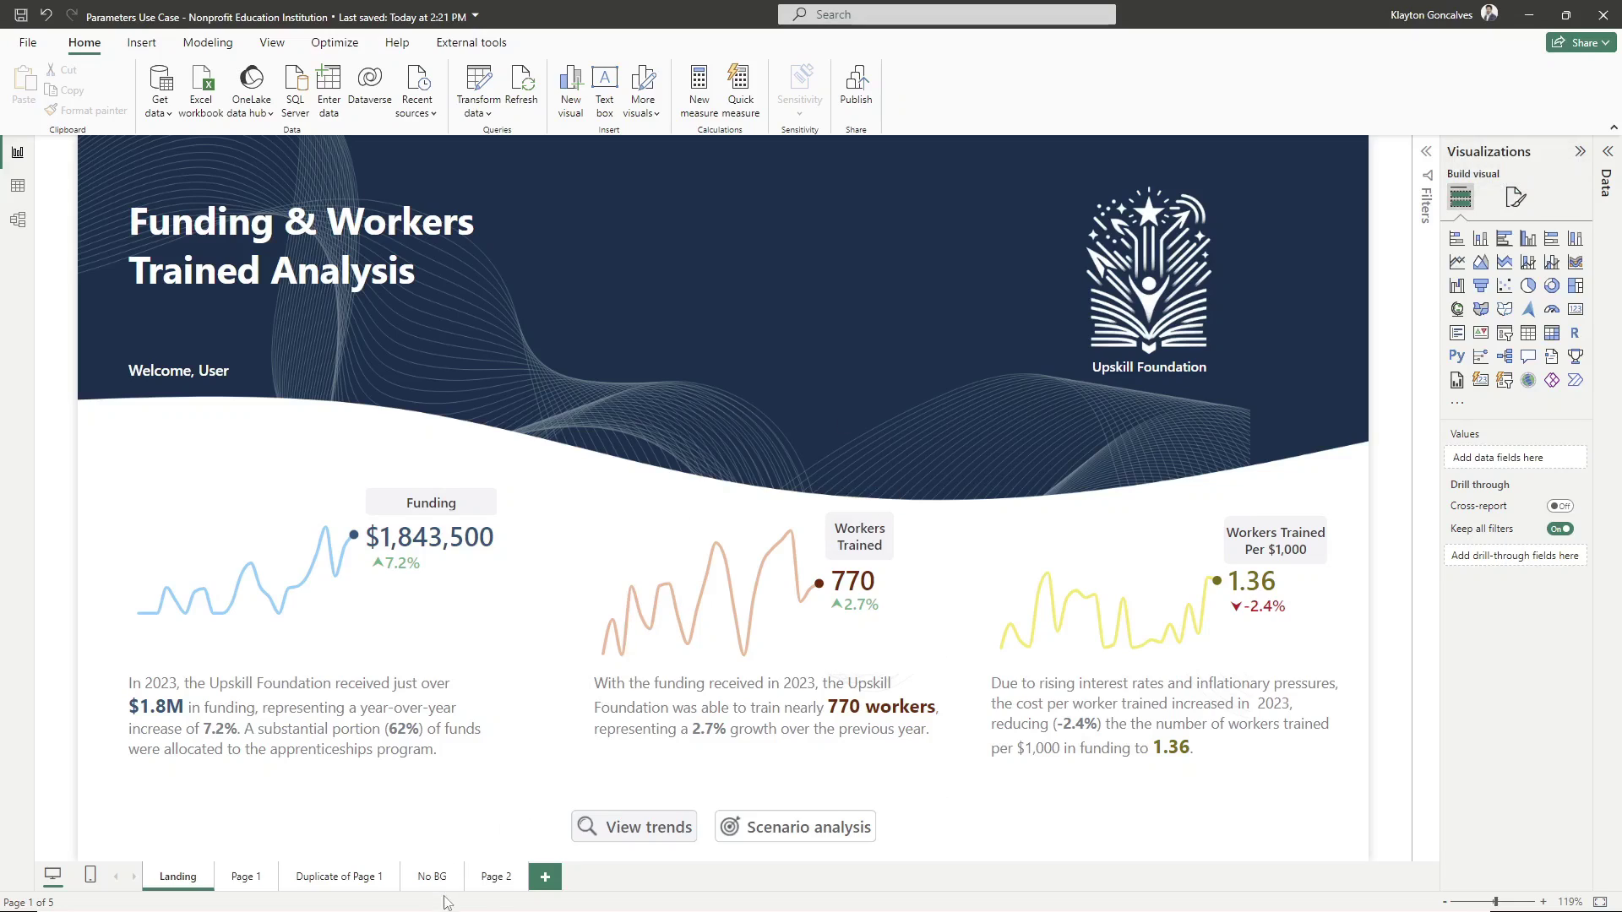
Step: Rename the blank Page 2 as New Report Page in its page information
click(498, 880)
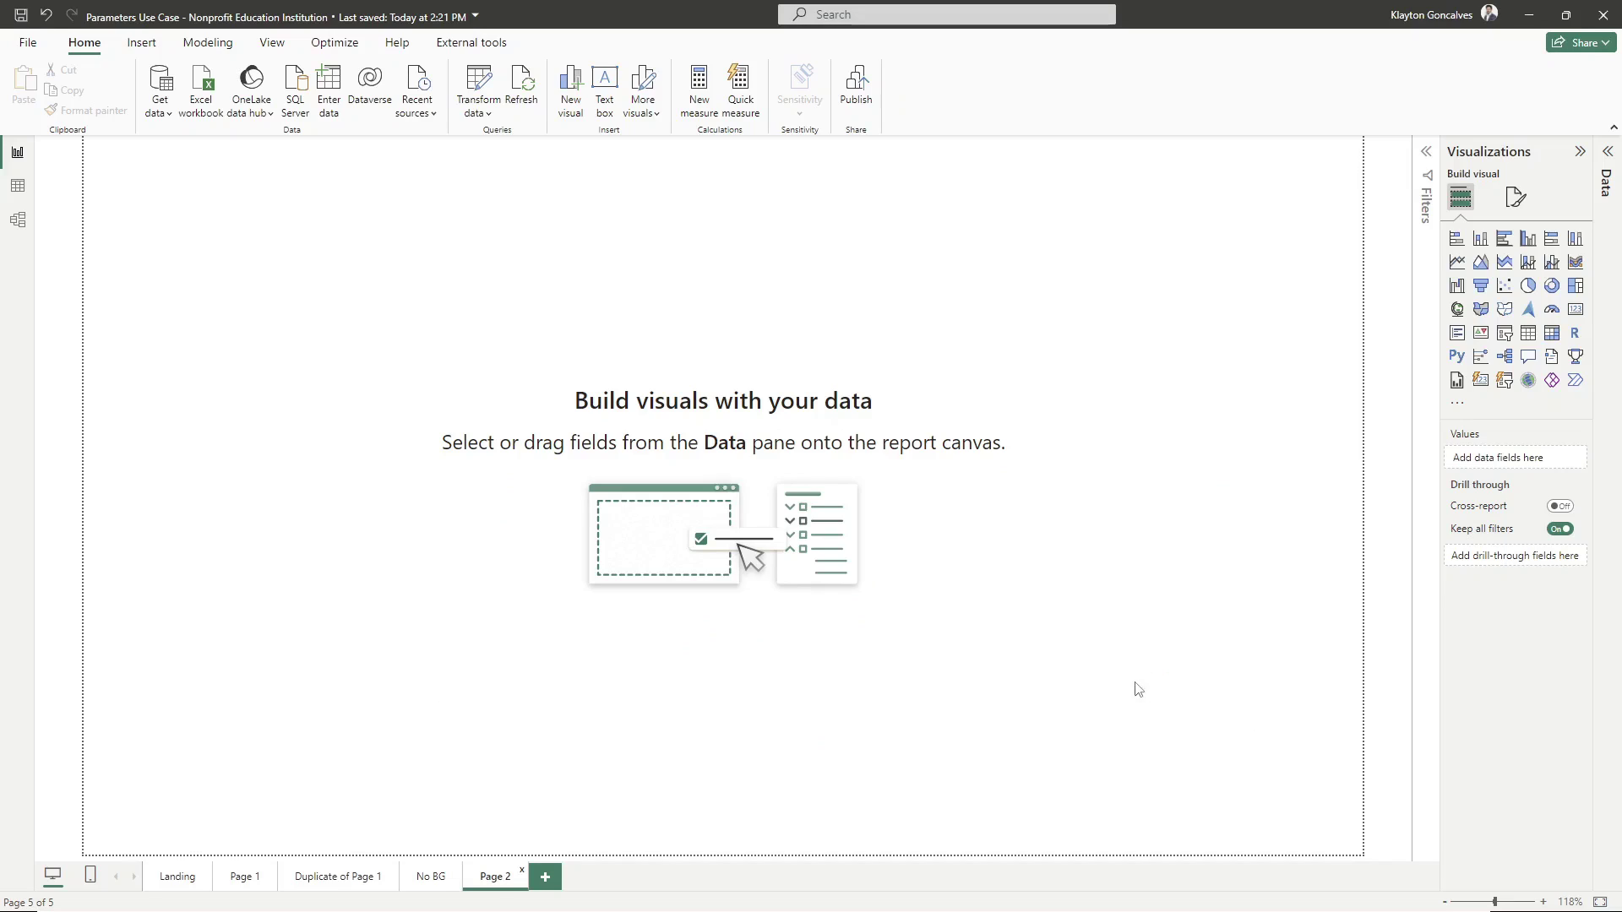
click(1516, 198)
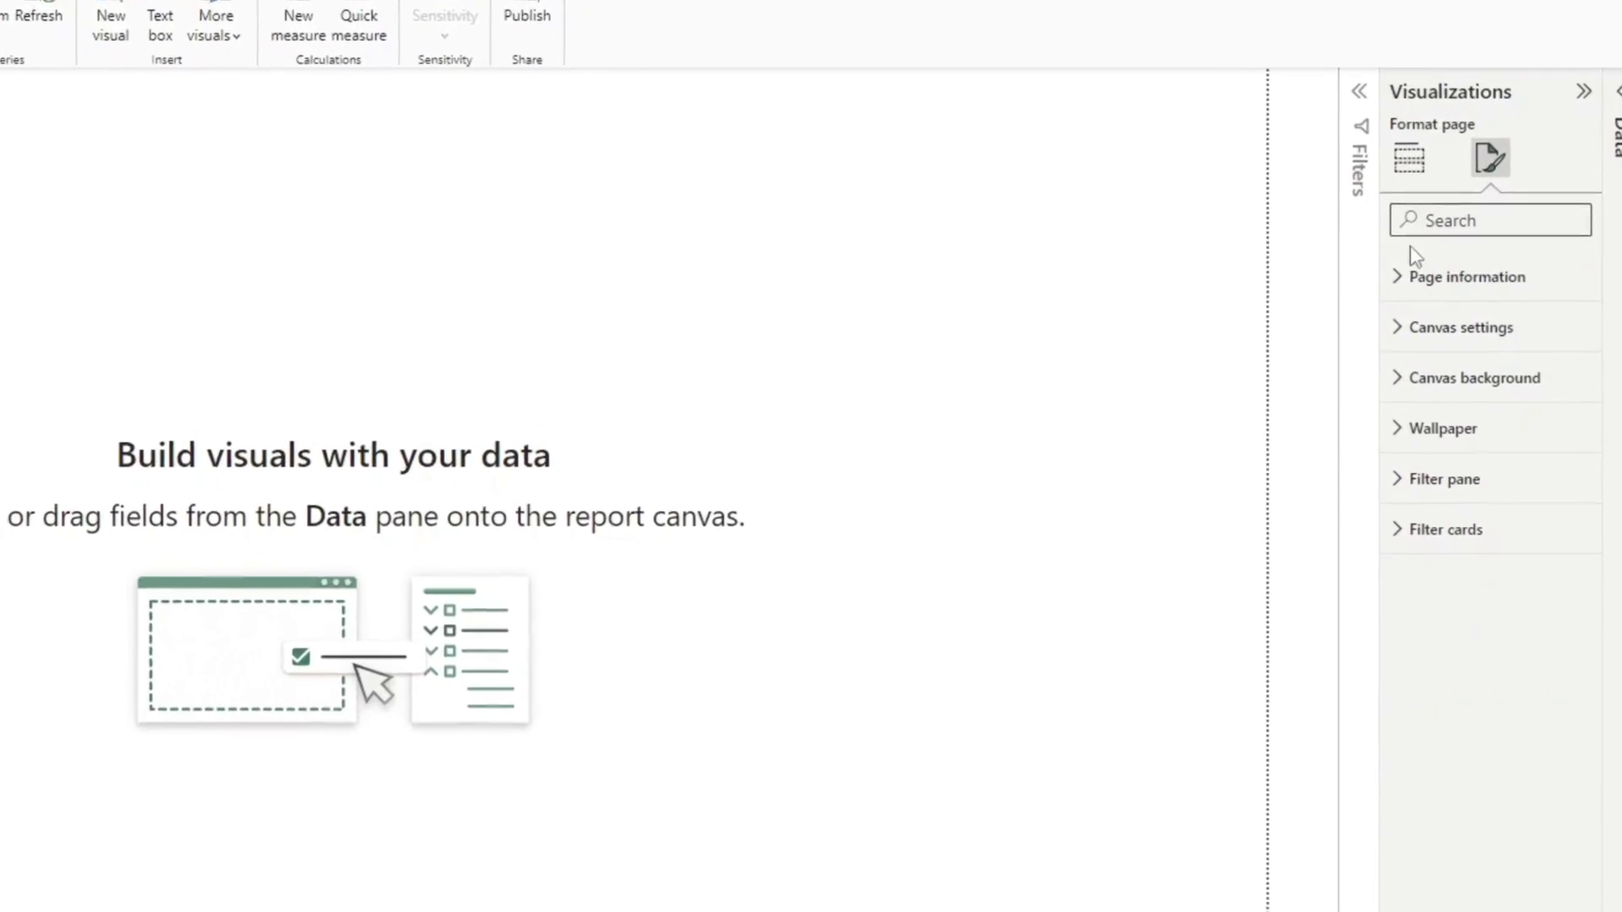
click(1392, 286)
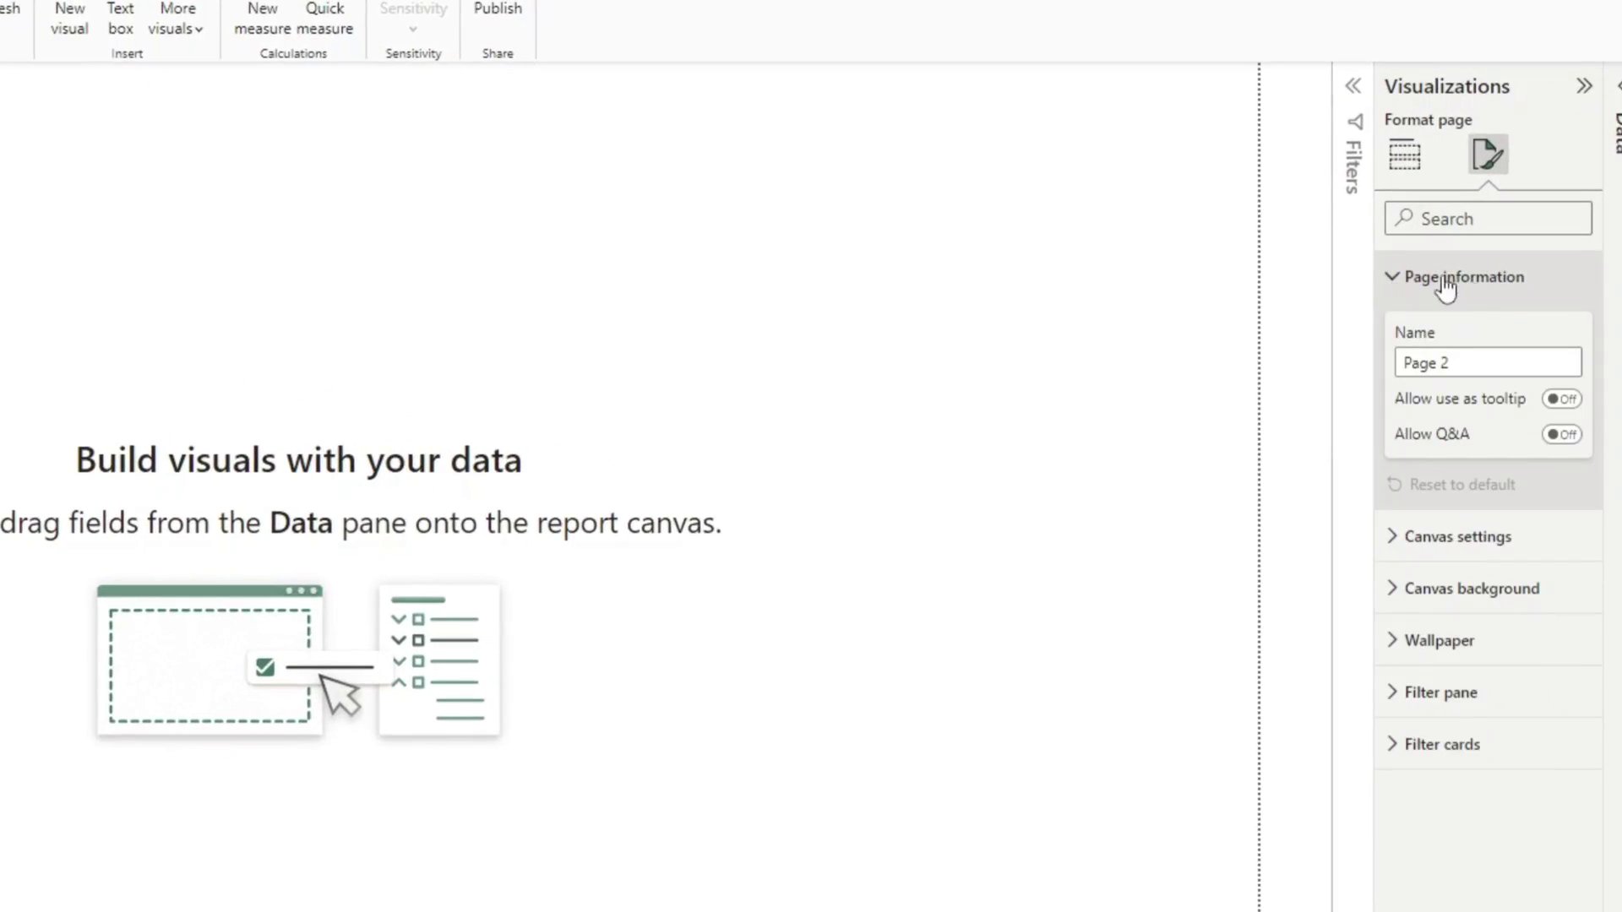
click(1503, 361)
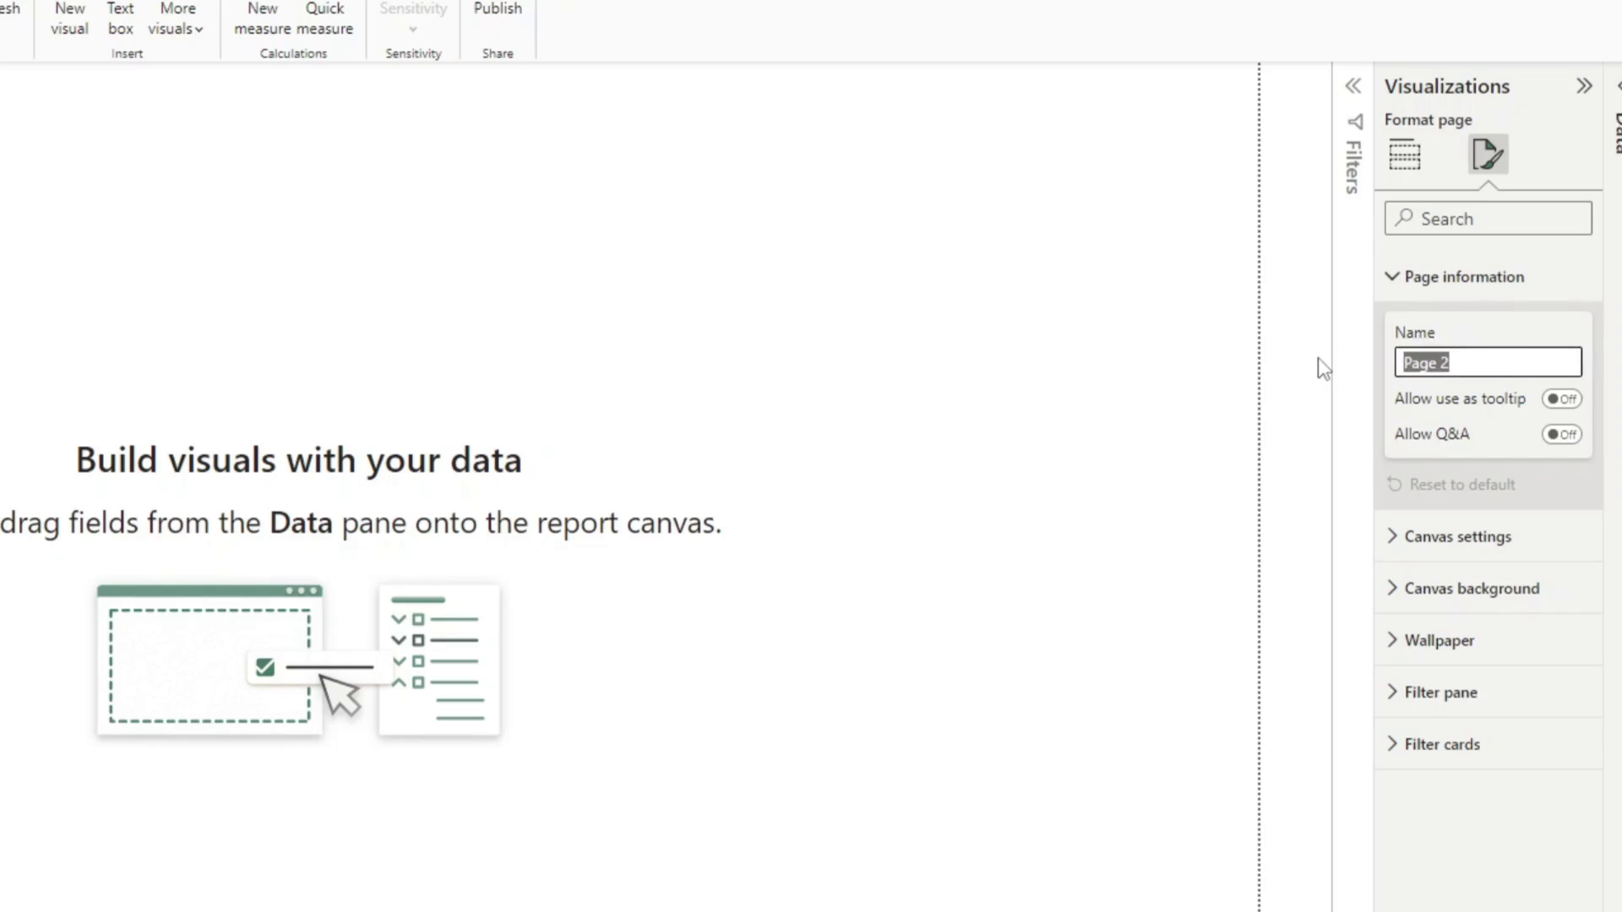
text(New Report Page)
key(Tab)
Step: Try the page's Allow Q&A option by switching it on and back off, and collapse the page information
click(1505, 431)
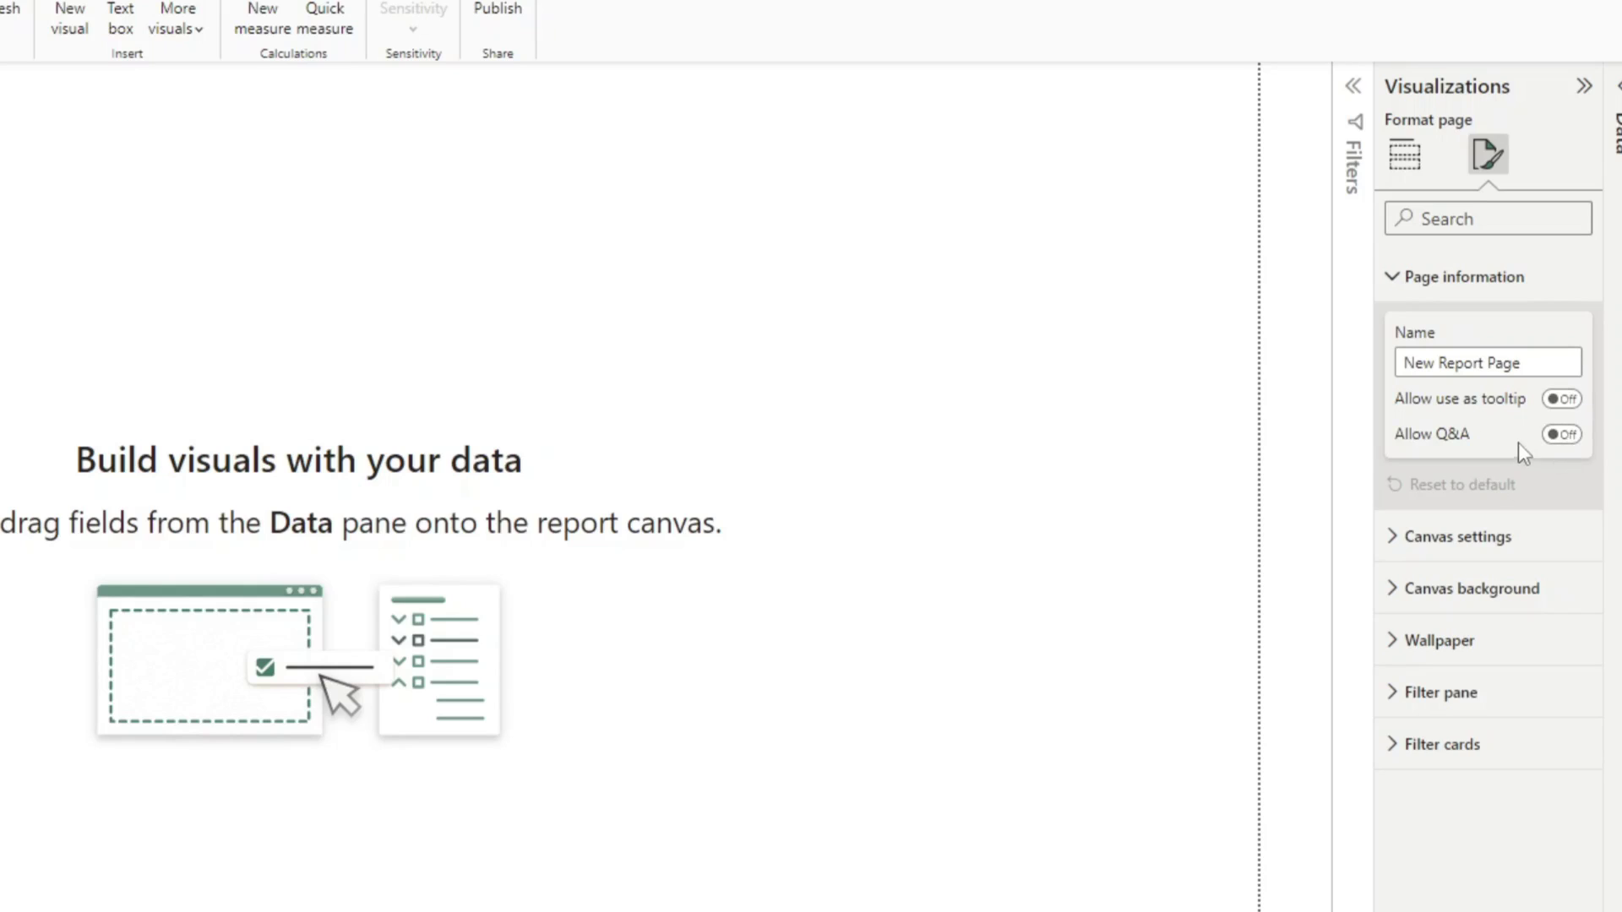
click(1577, 437)
click(1569, 435)
click(1481, 287)
Step: Try the 4:3, Letter and Tooltip canvas types one after another on New Report Page
click(1461, 336)
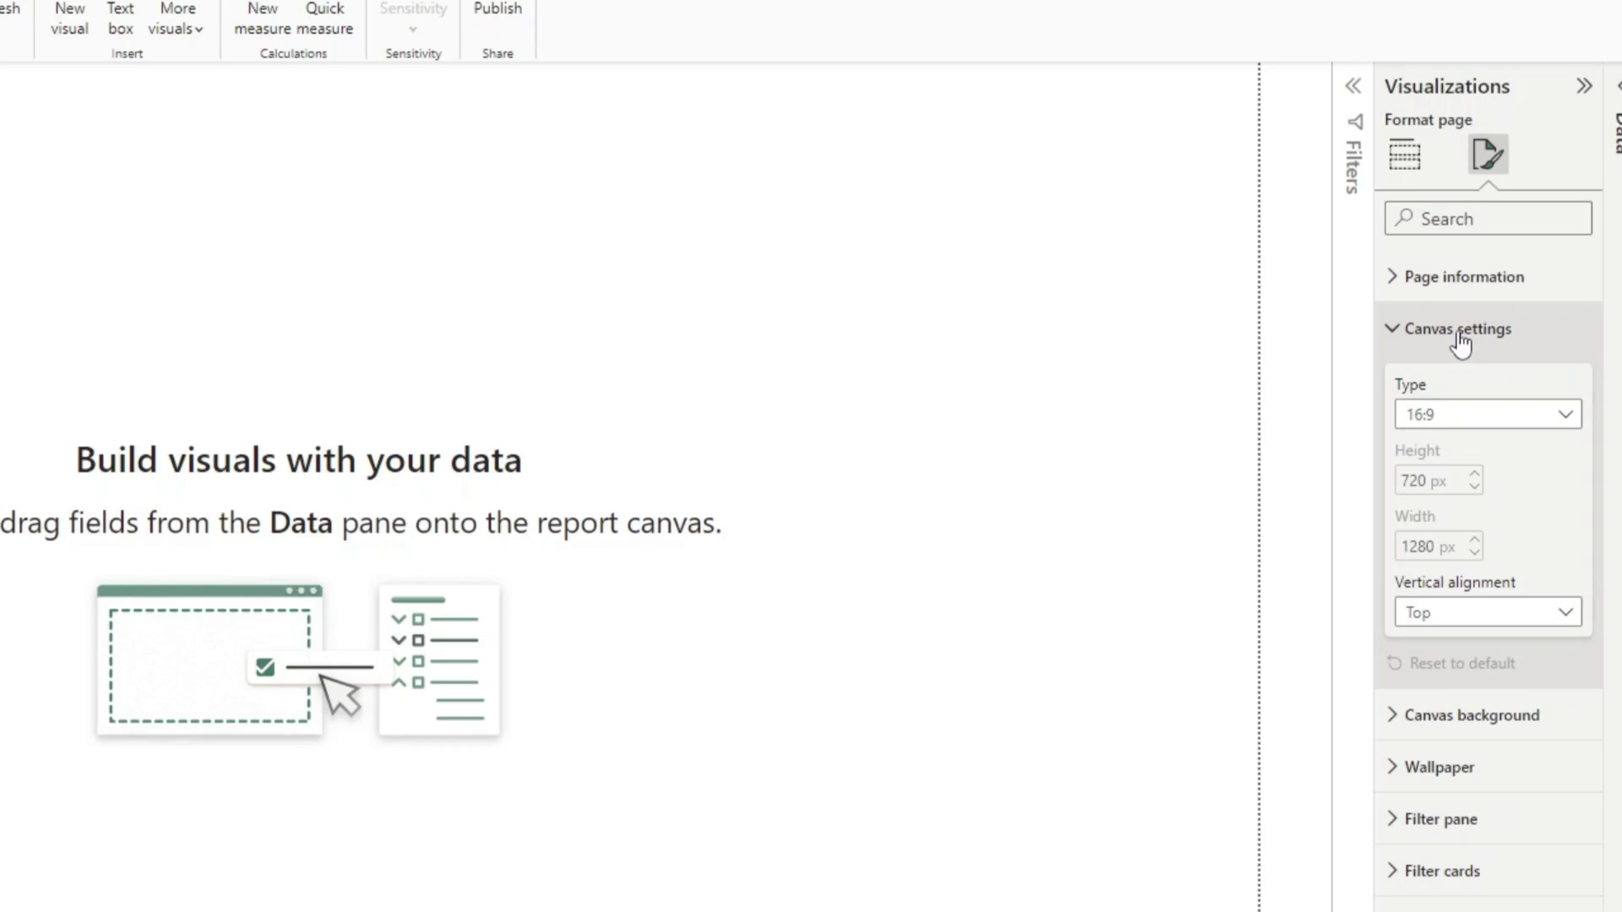
click(1495, 416)
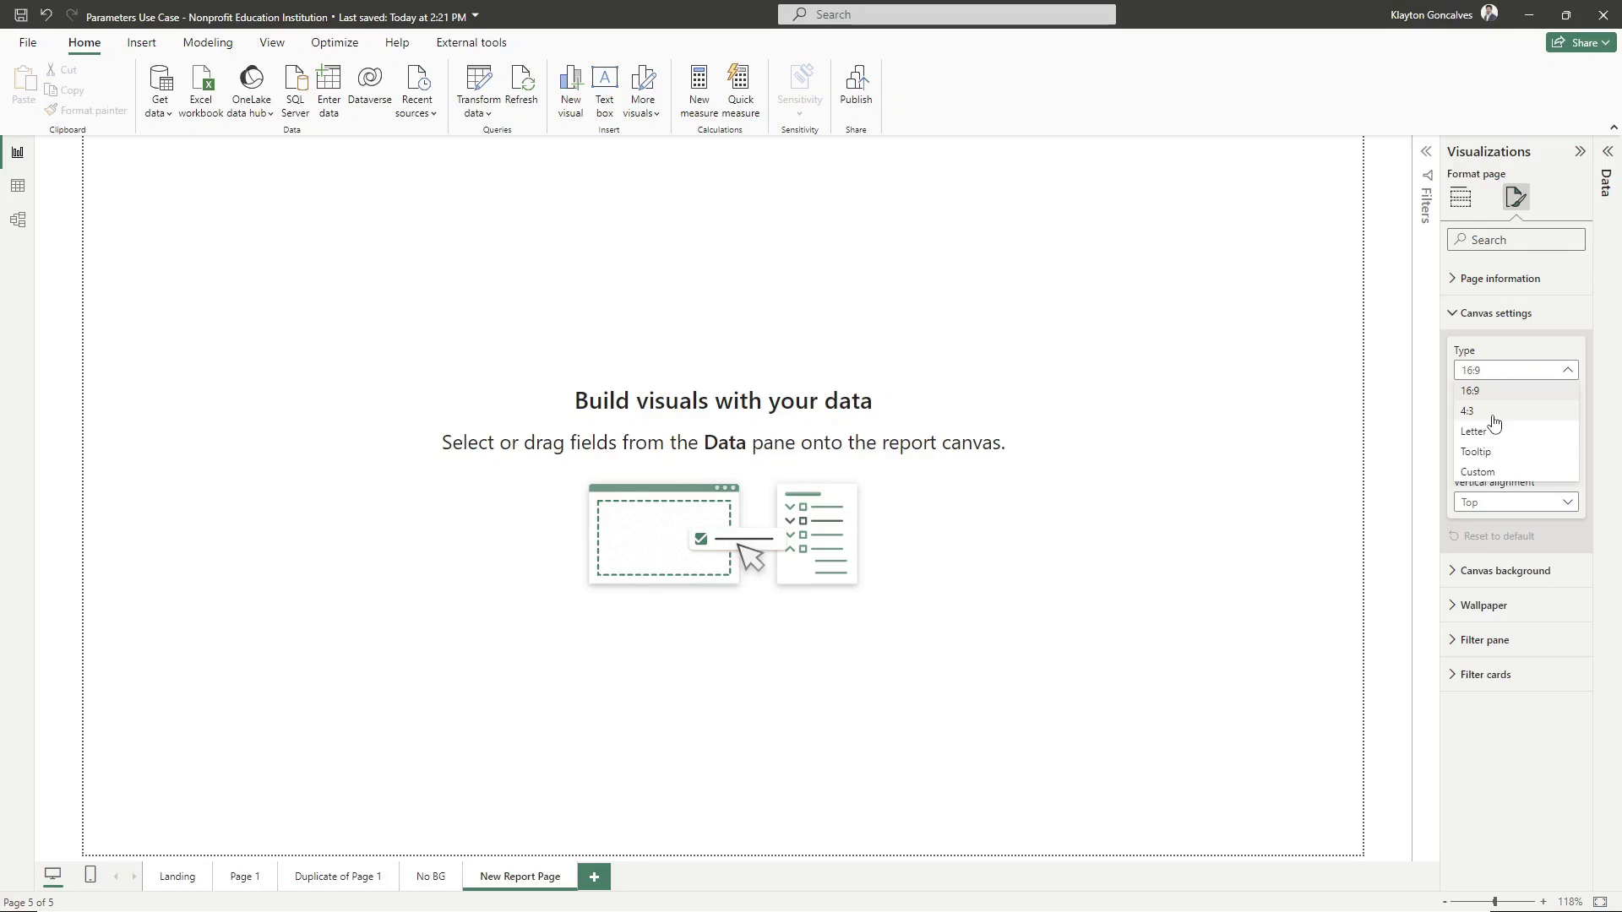
click(1492, 414)
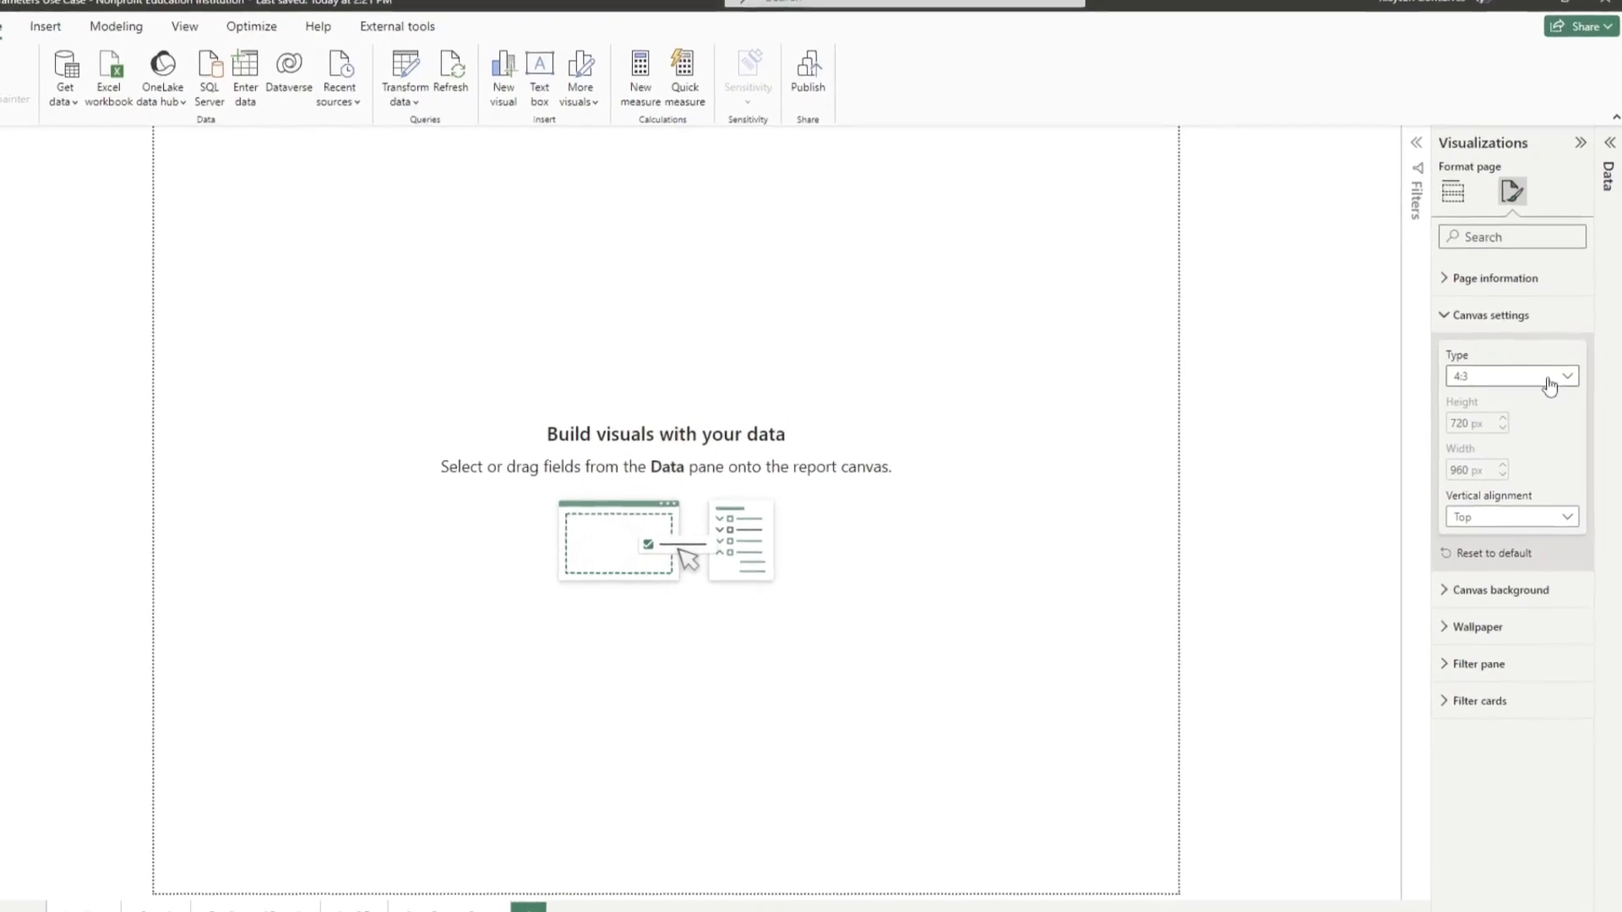
click(1550, 377)
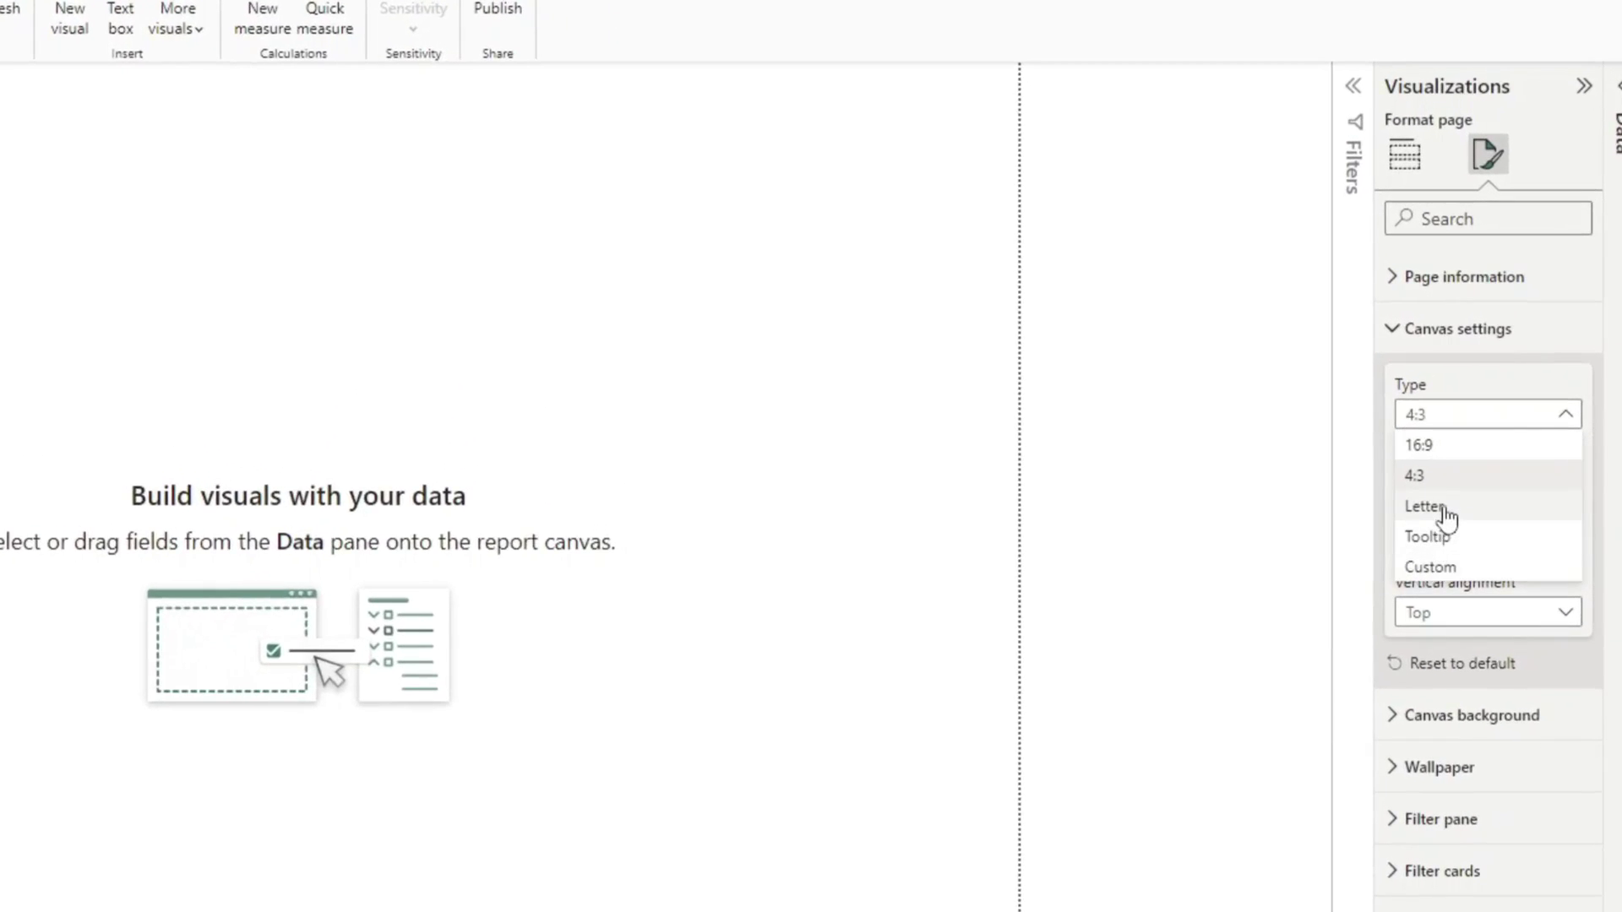
click(1428, 506)
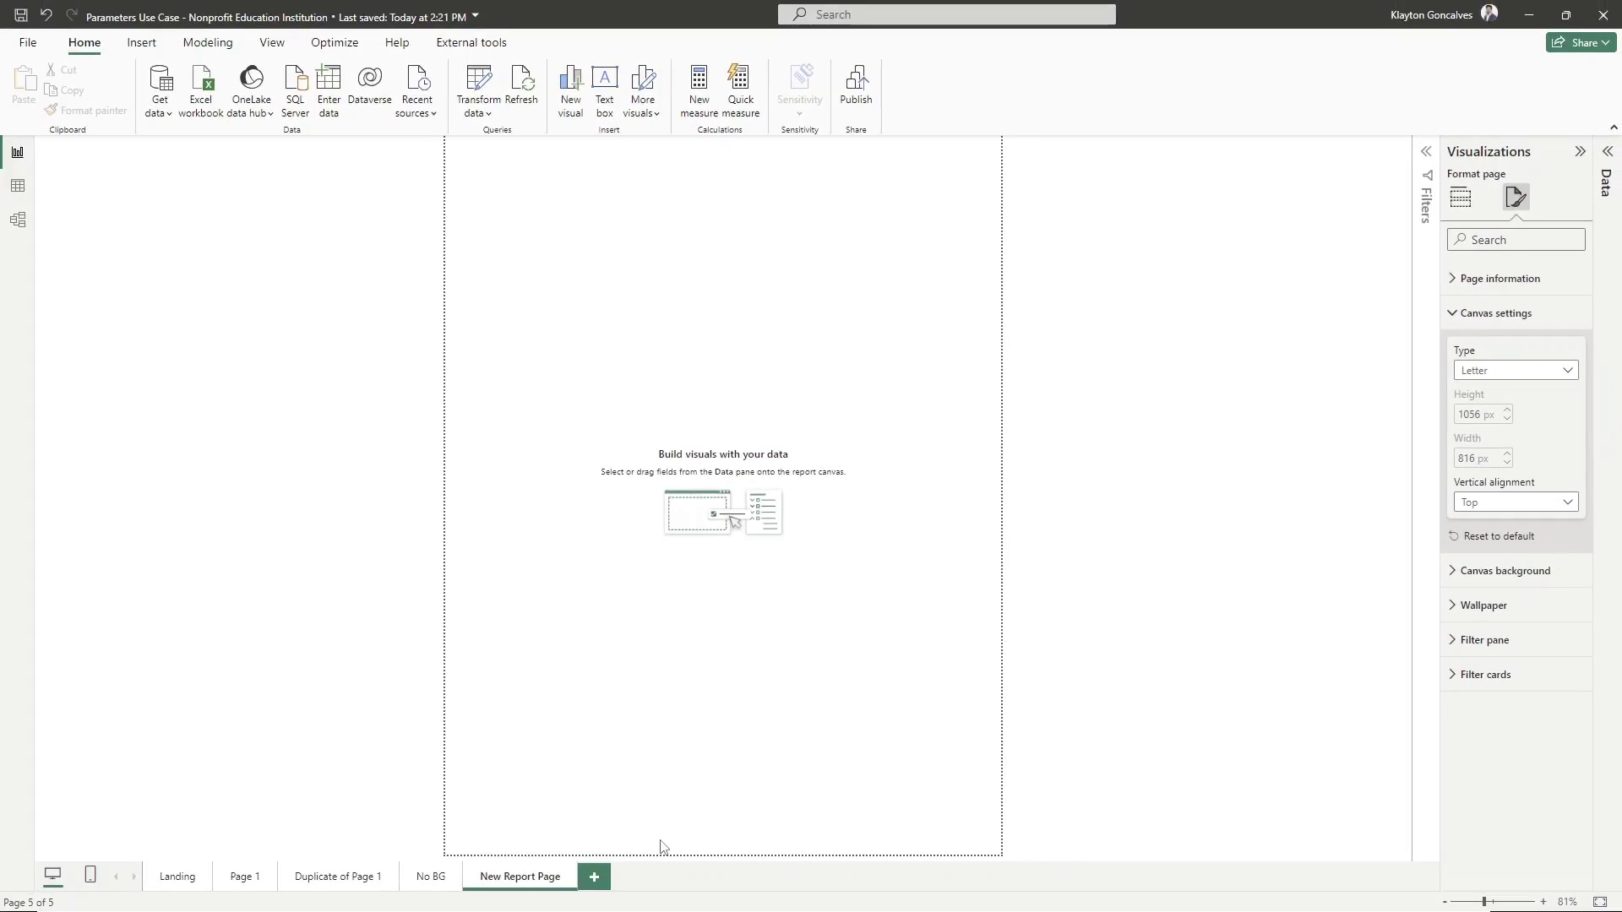
click(1535, 370)
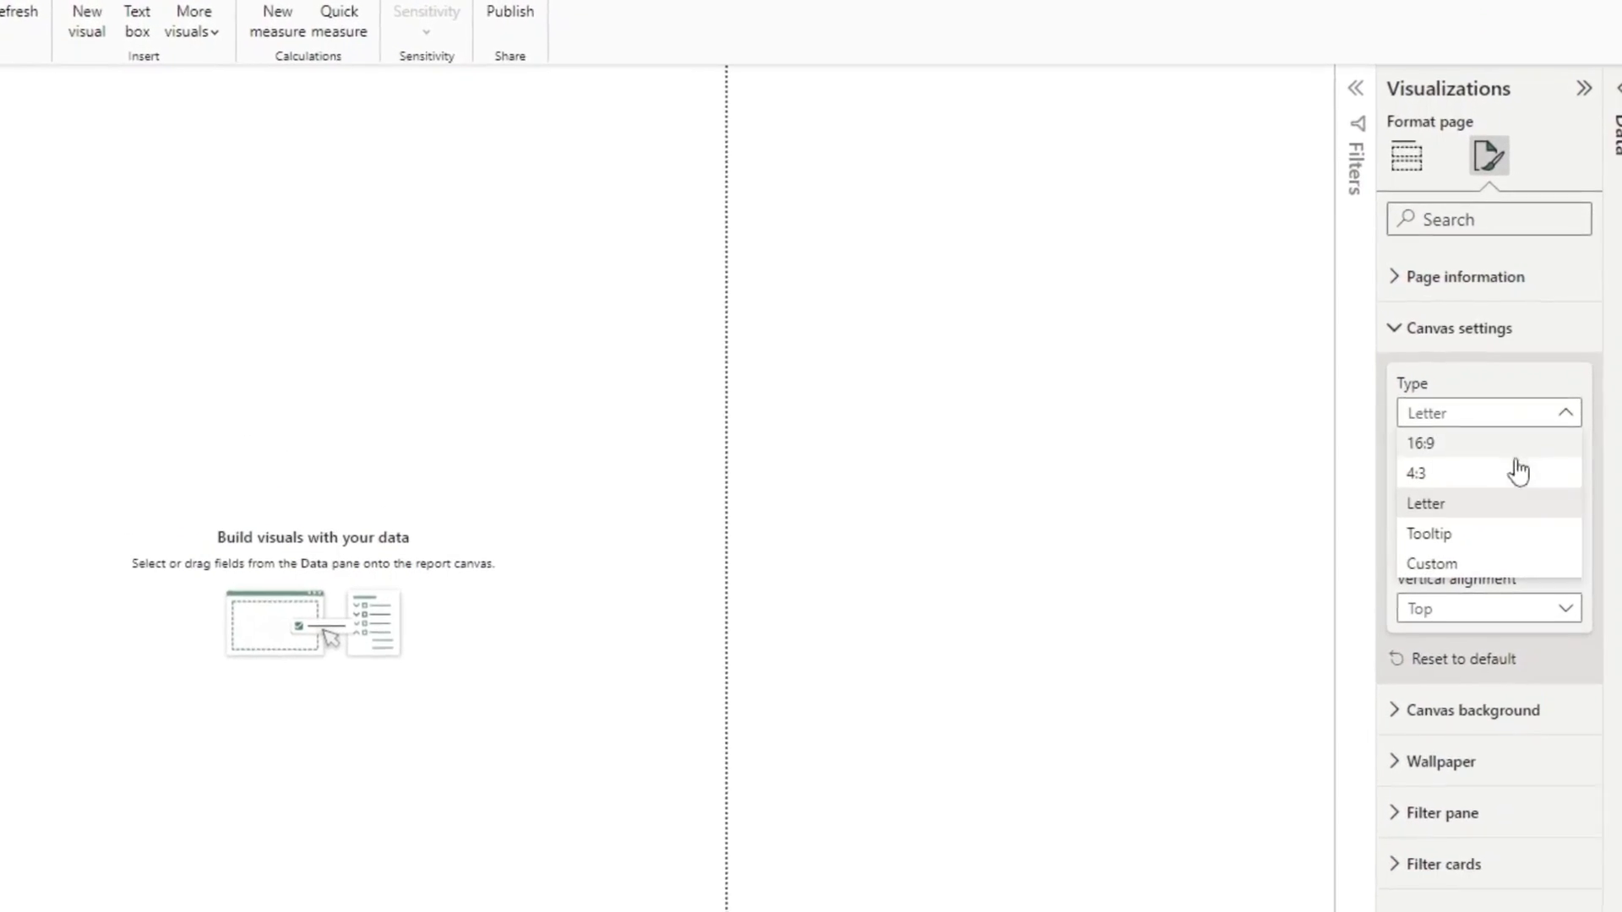
click(1443, 537)
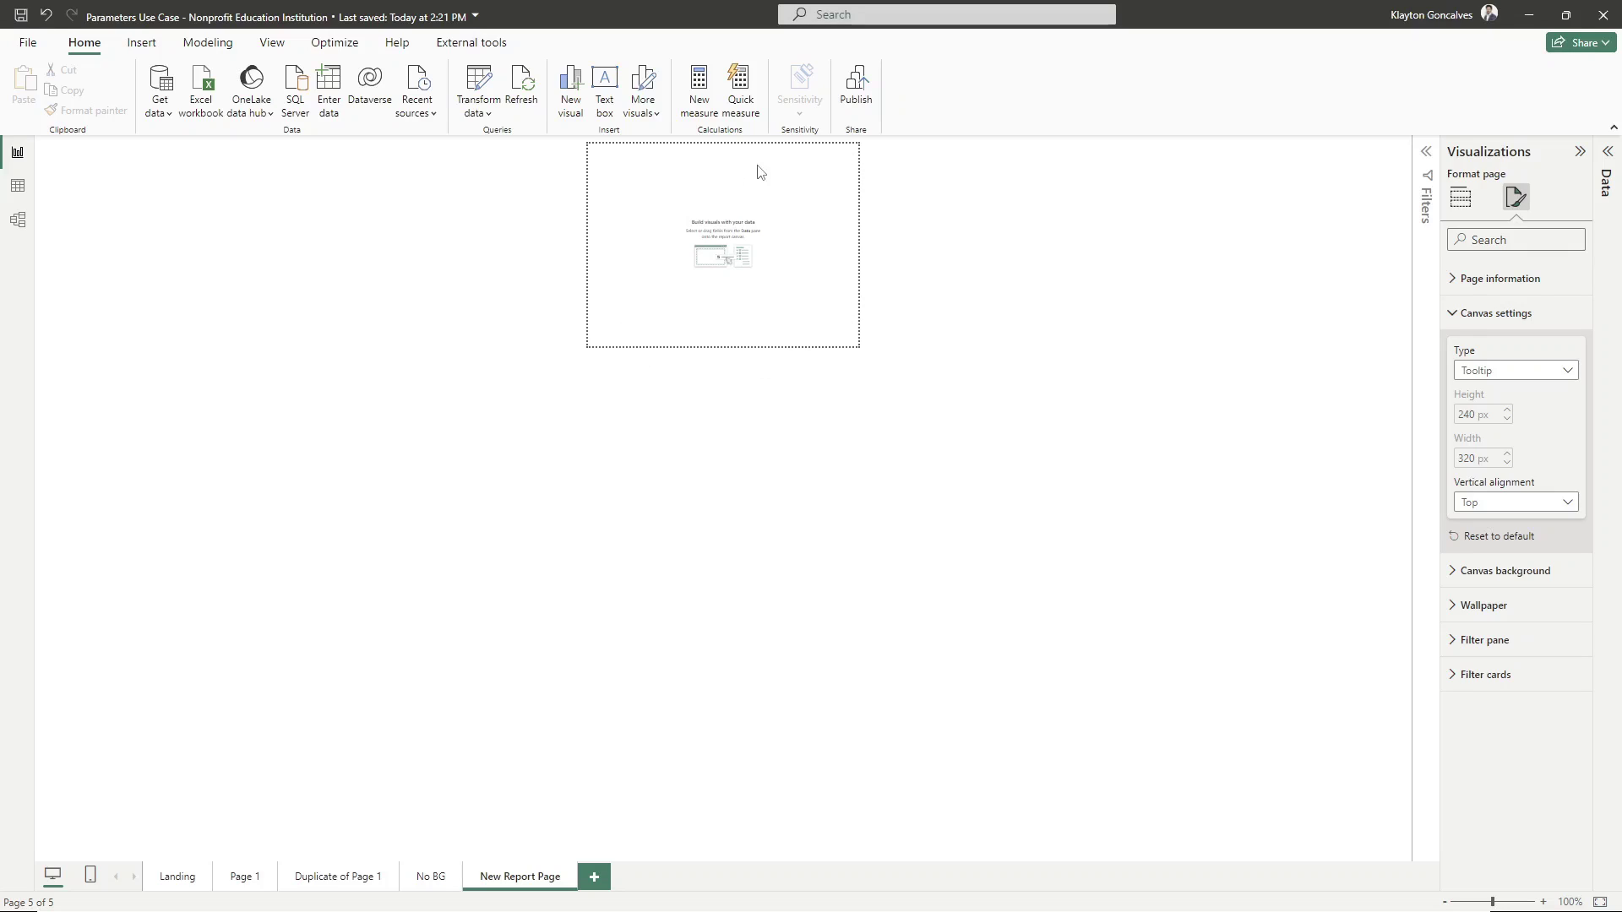
Step: Set the canvas type to Custom with a height of 1920 px and a width of 1080 px
click(1502, 380)
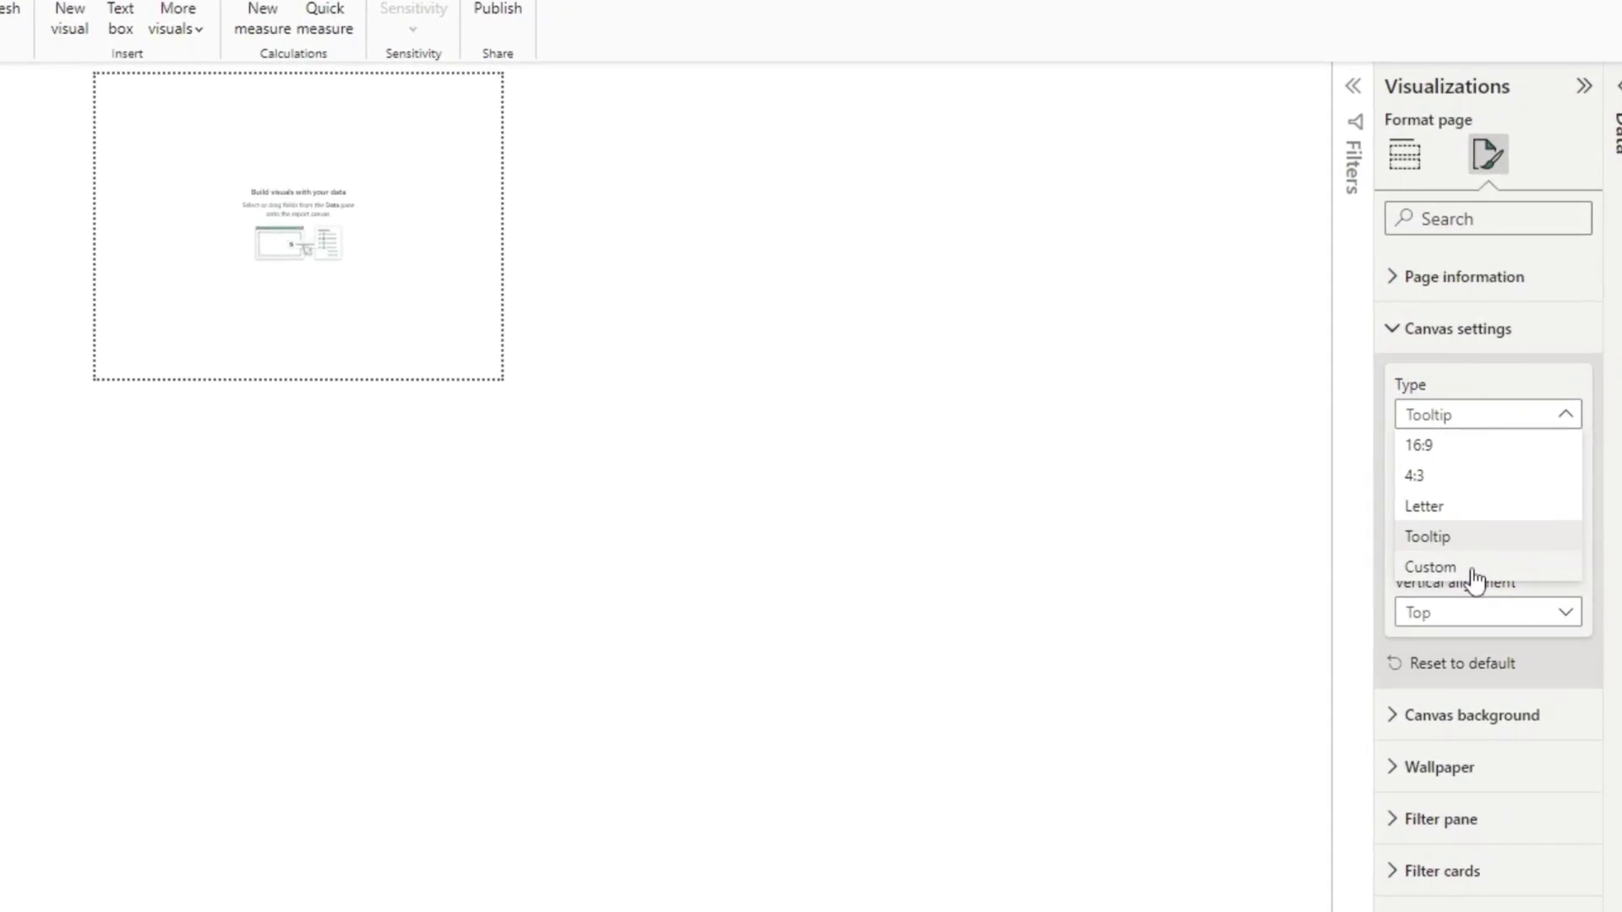
click(1473, 574)
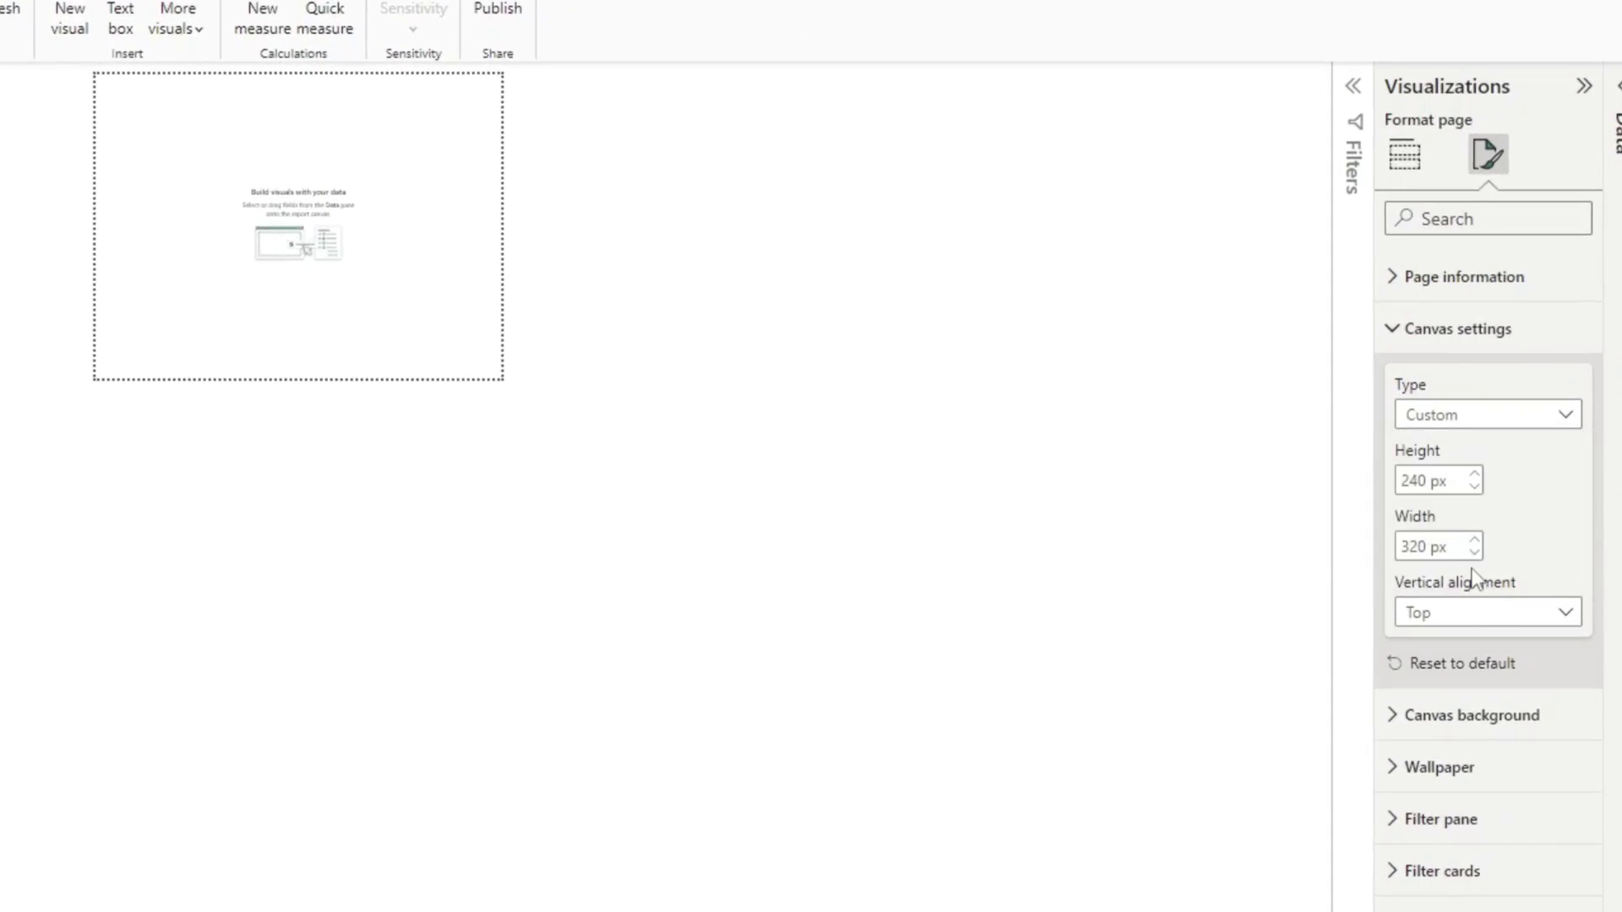
click(1416, 480)
text(1920)
key(Tab)
text(1080)
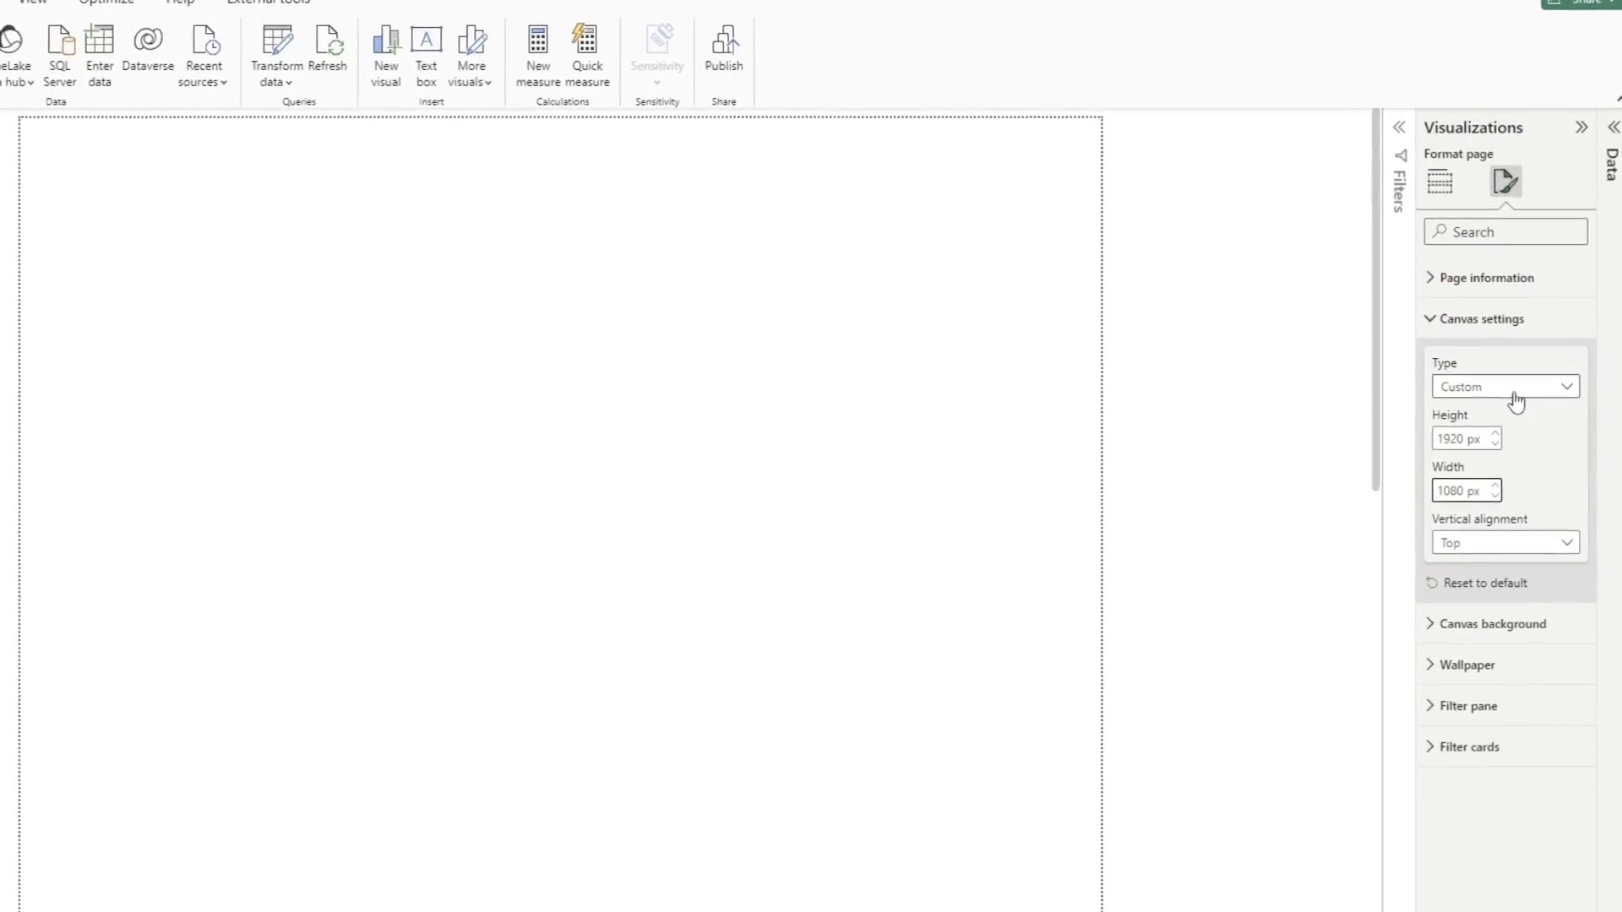
Step: Set the page's canvas type to 16:9 and collapse the canvas settings
click(1516, 398)
click(1479, 412)
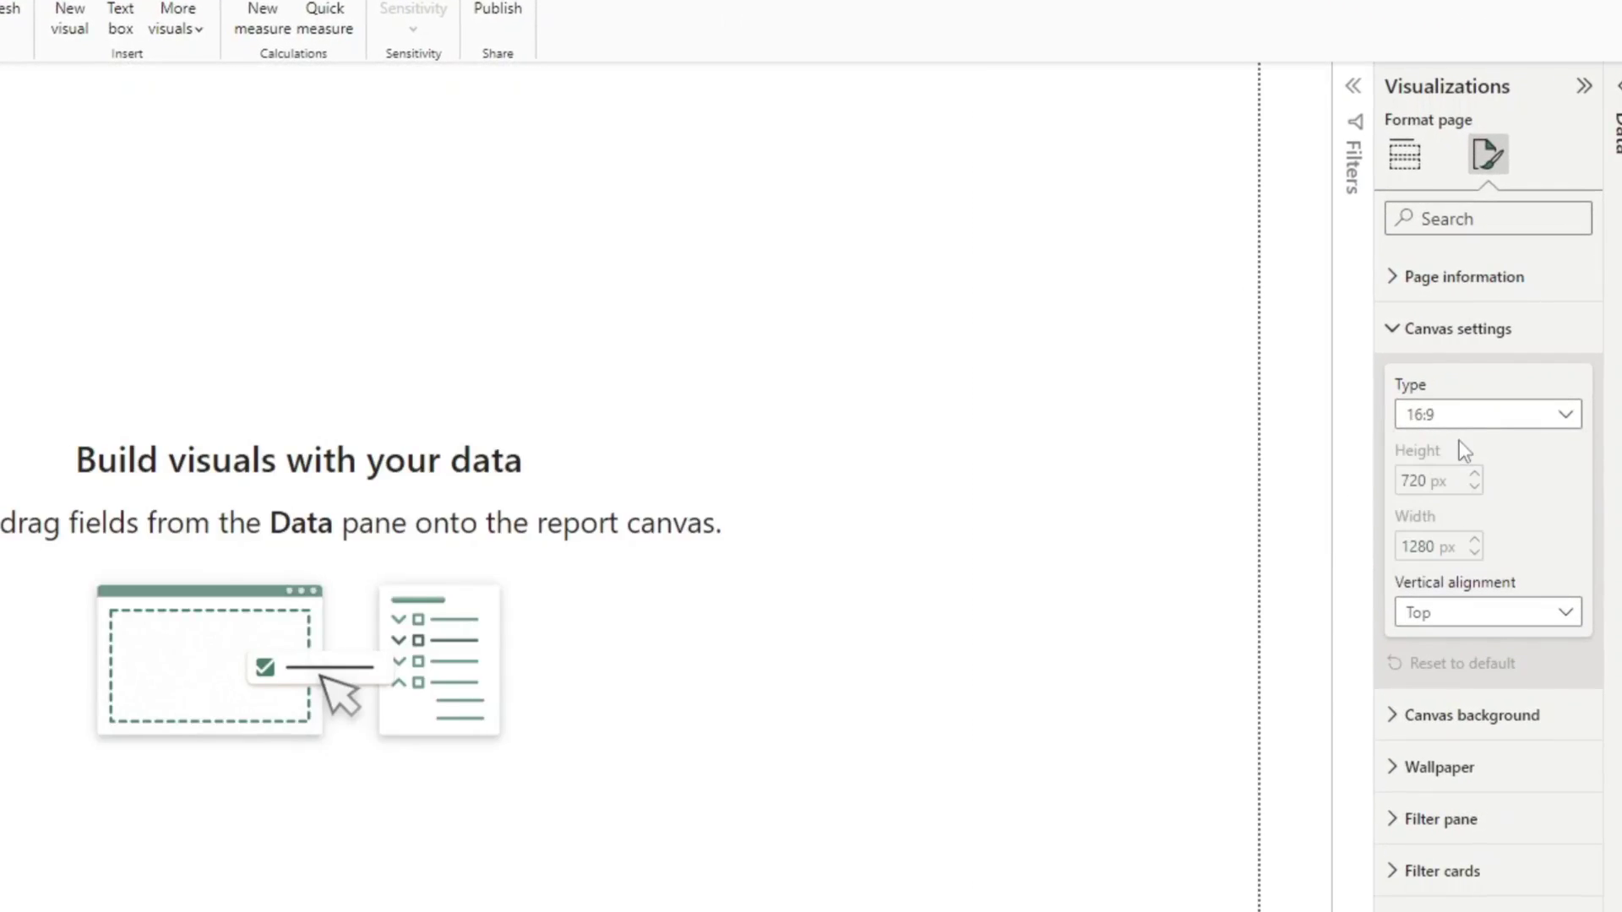
click(1484, 348)
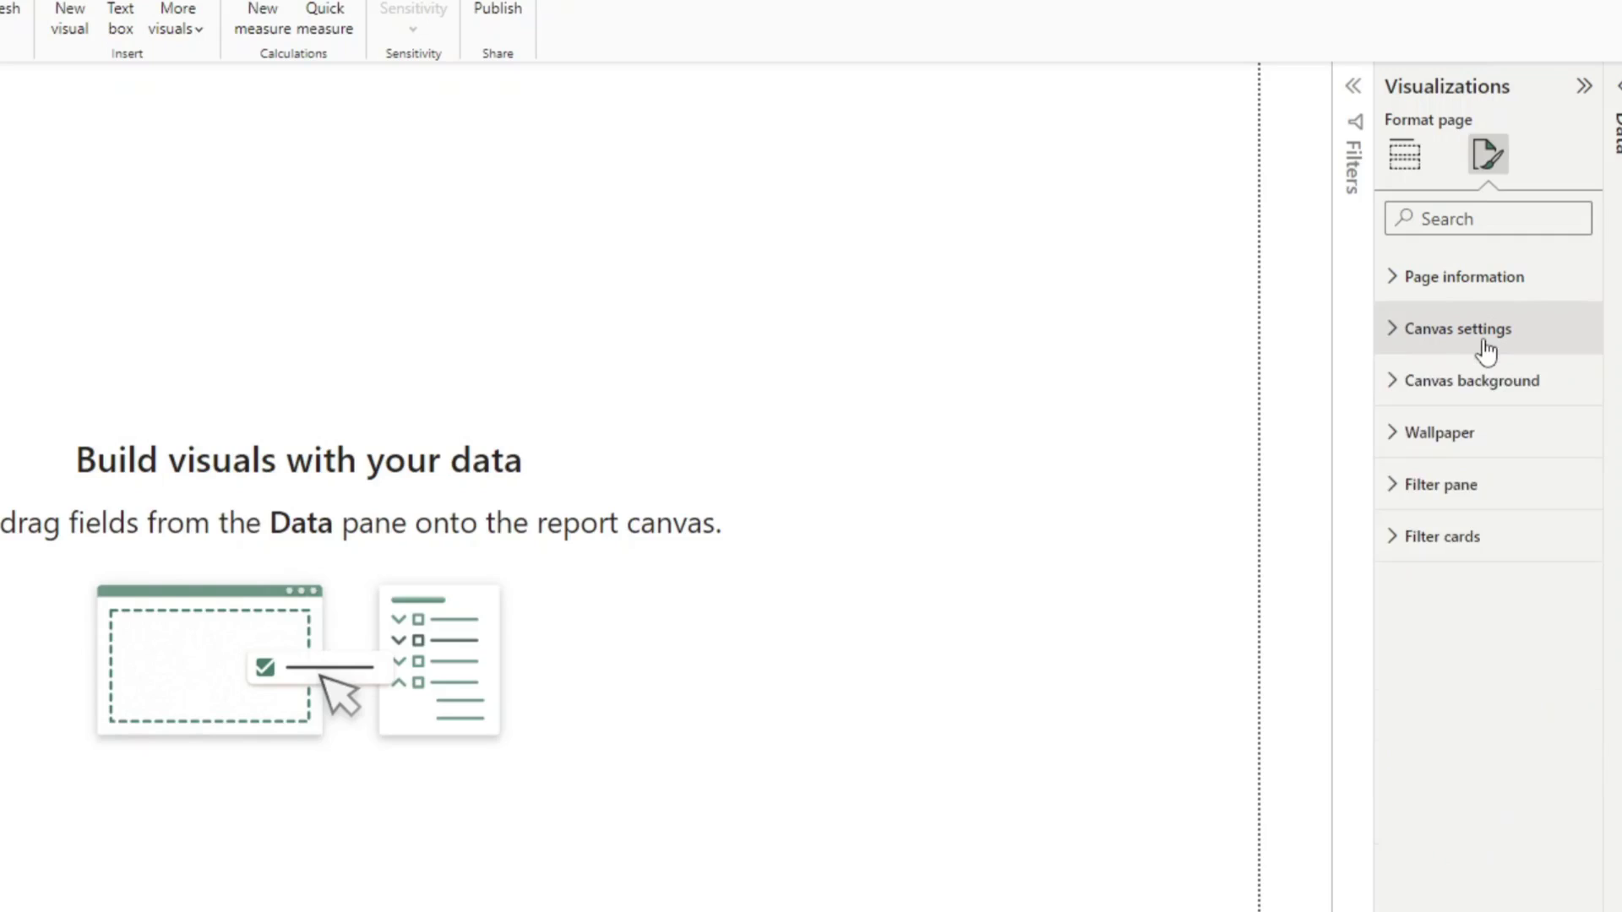
Step: Set the canvas background color to purple from the theme colors and its transparency to 0%
click(1450, 408)
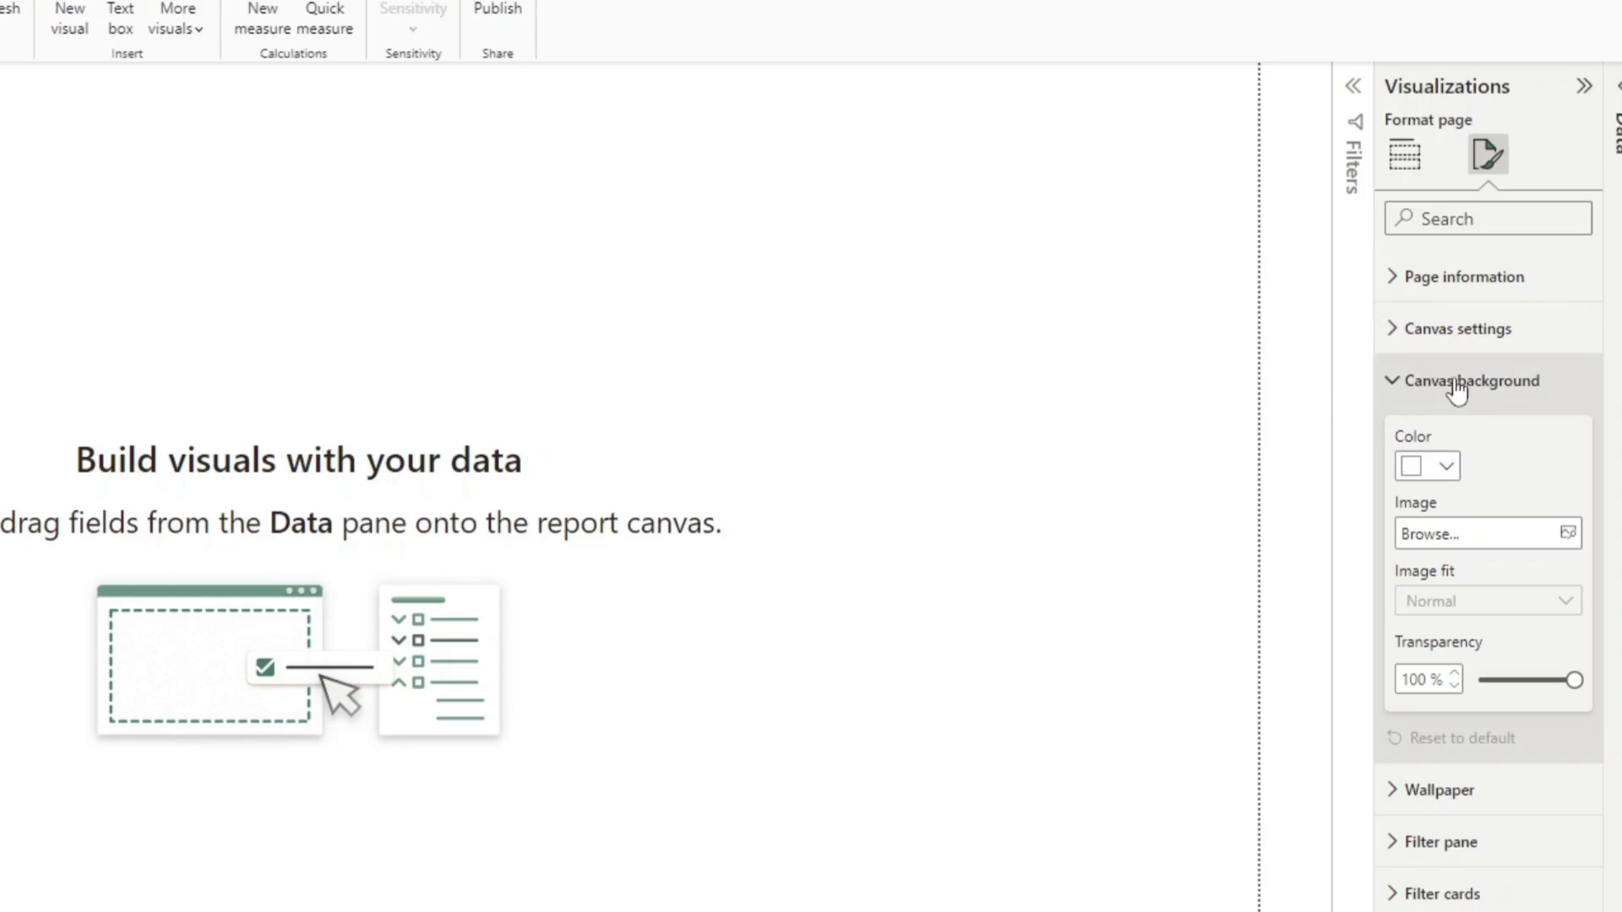
click(1433, 467)
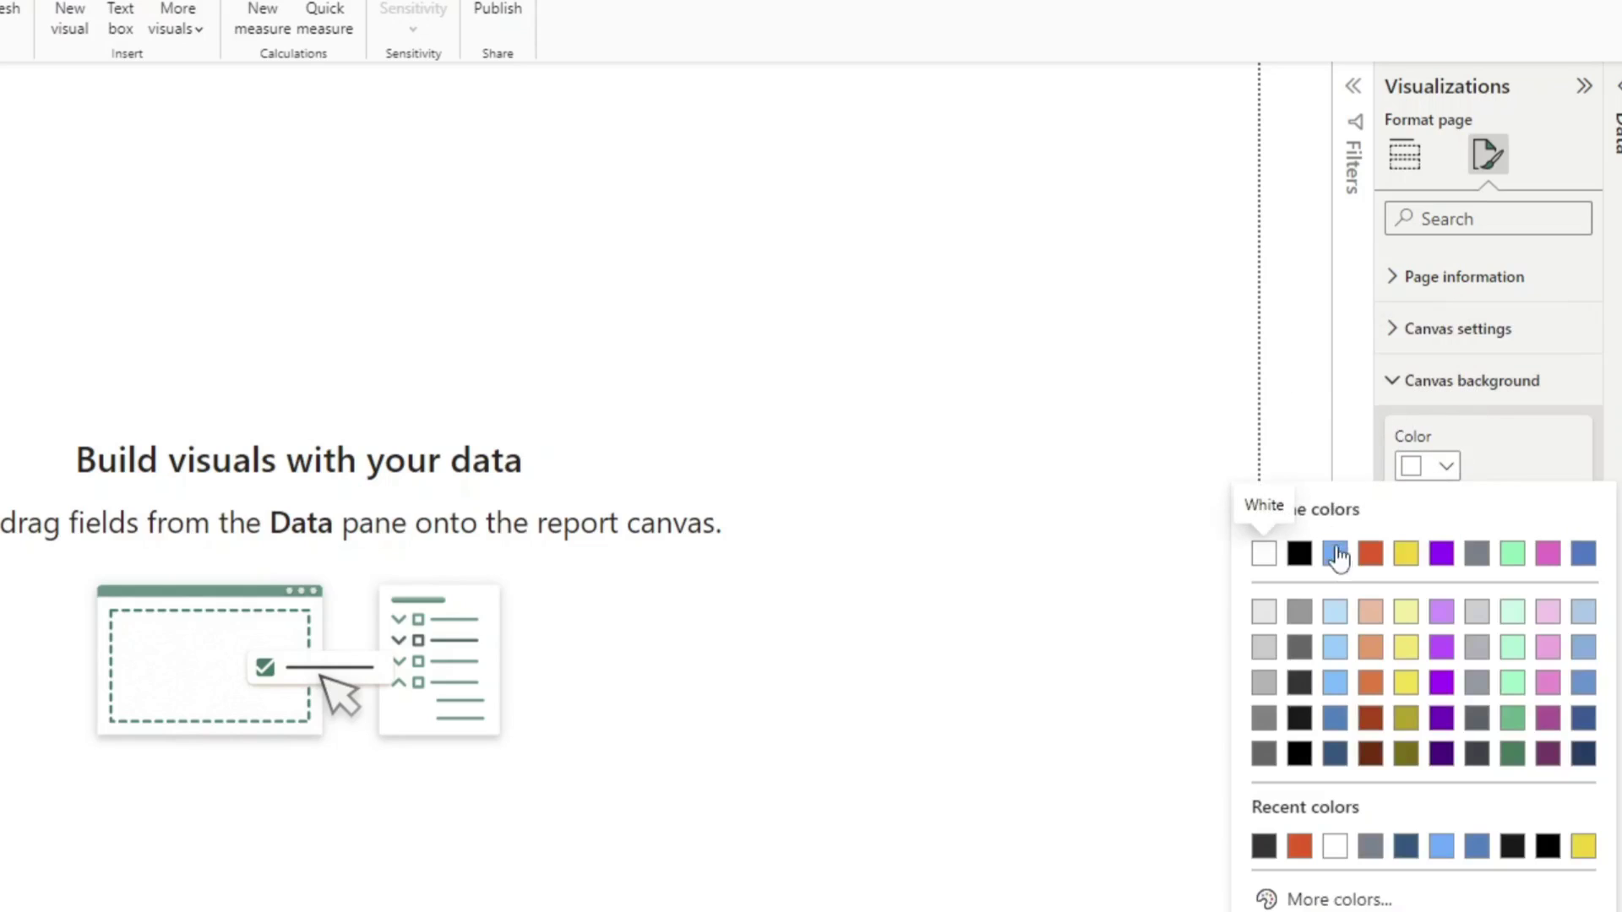
click(1442, 555)
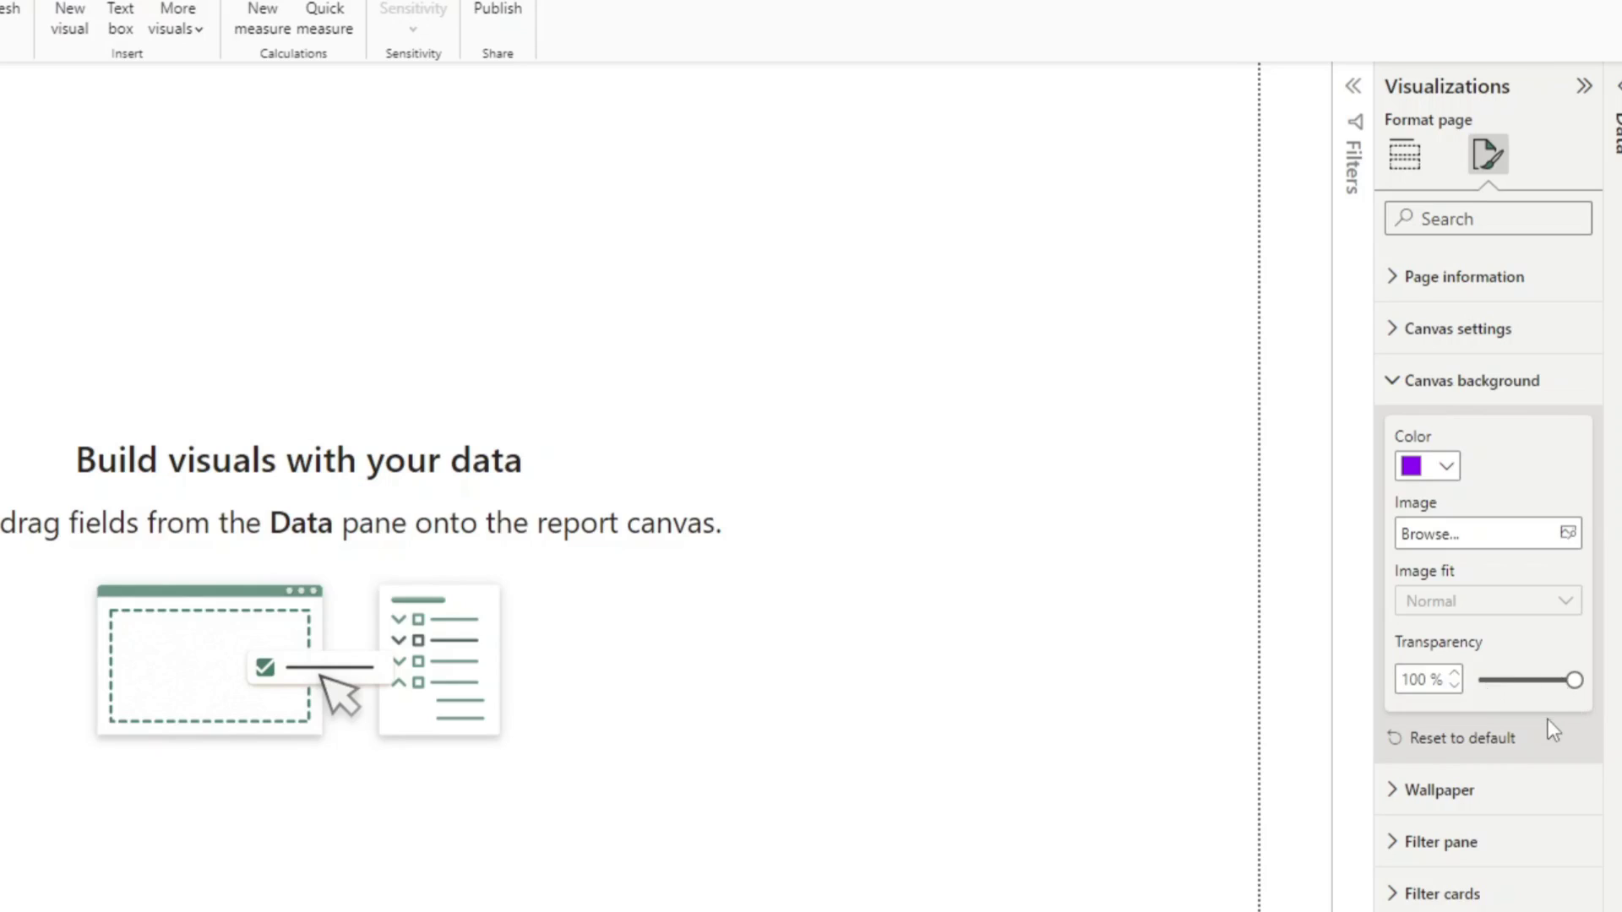
drag(1577, 677, 1525, 678)
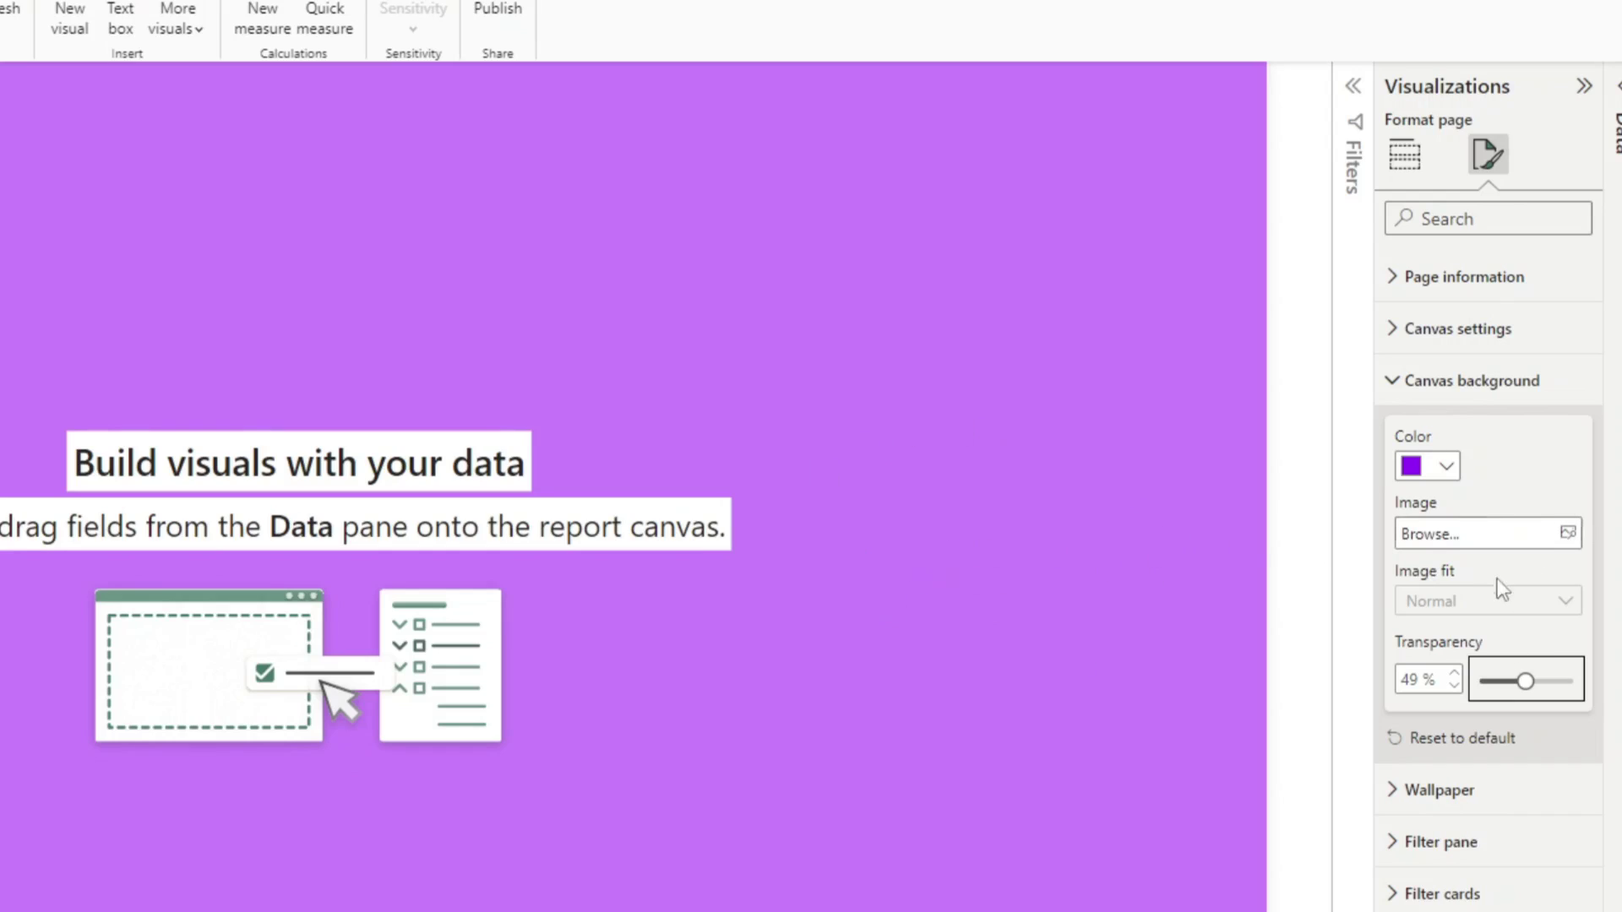
drag(1529, 681, 1377, 696)
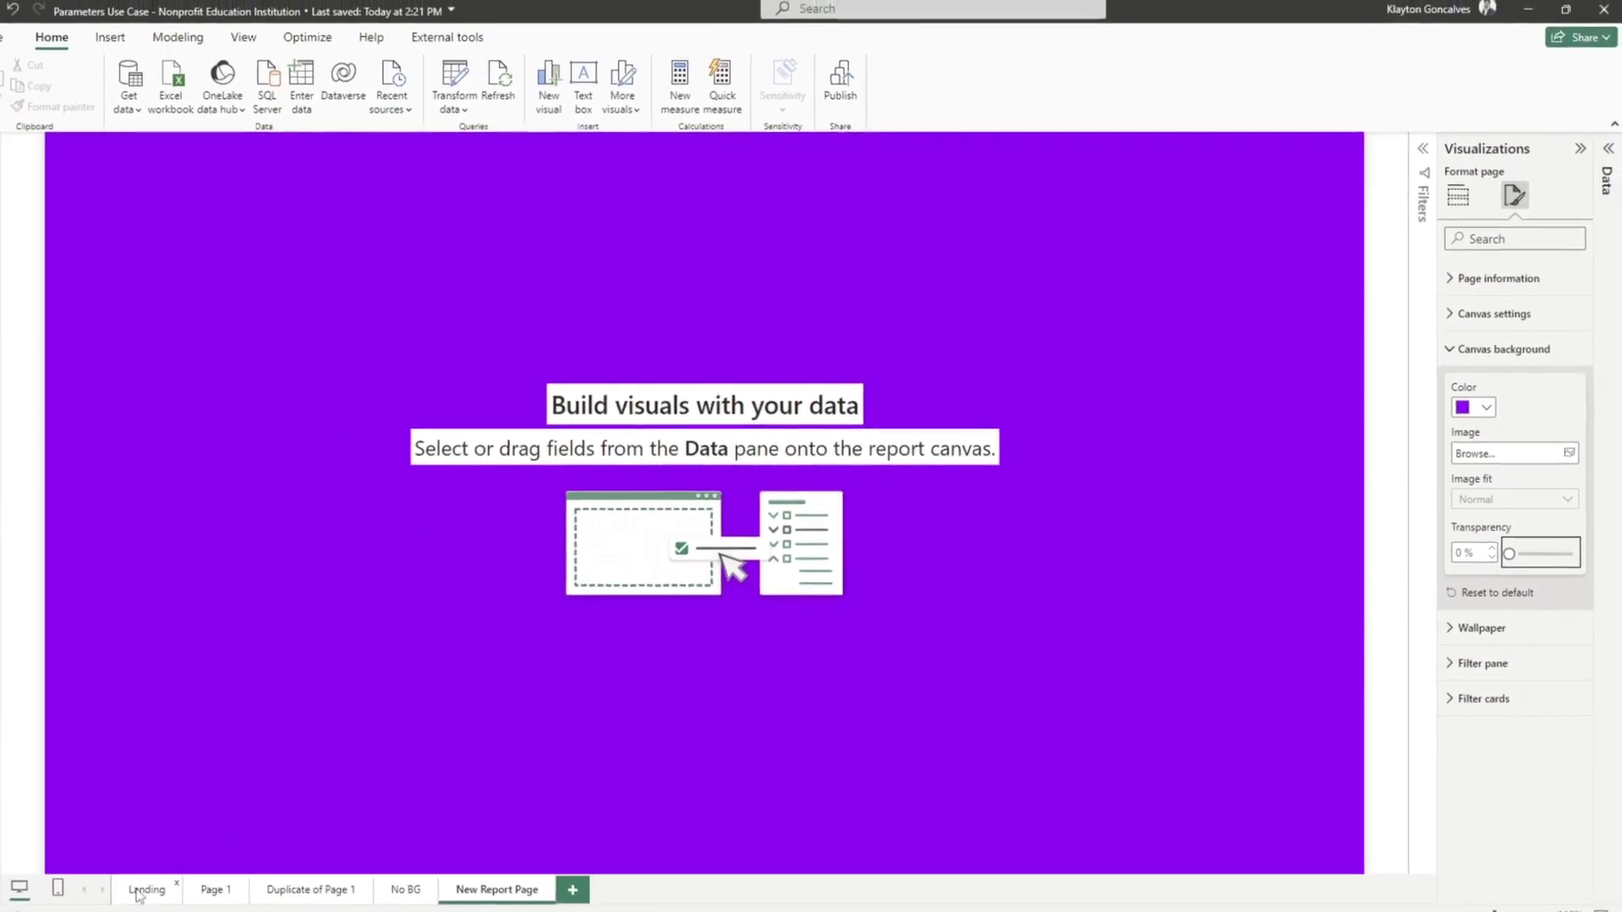
Step: Examine the Landing page's canvas background settings and return to New Report Page
click(142, 890)
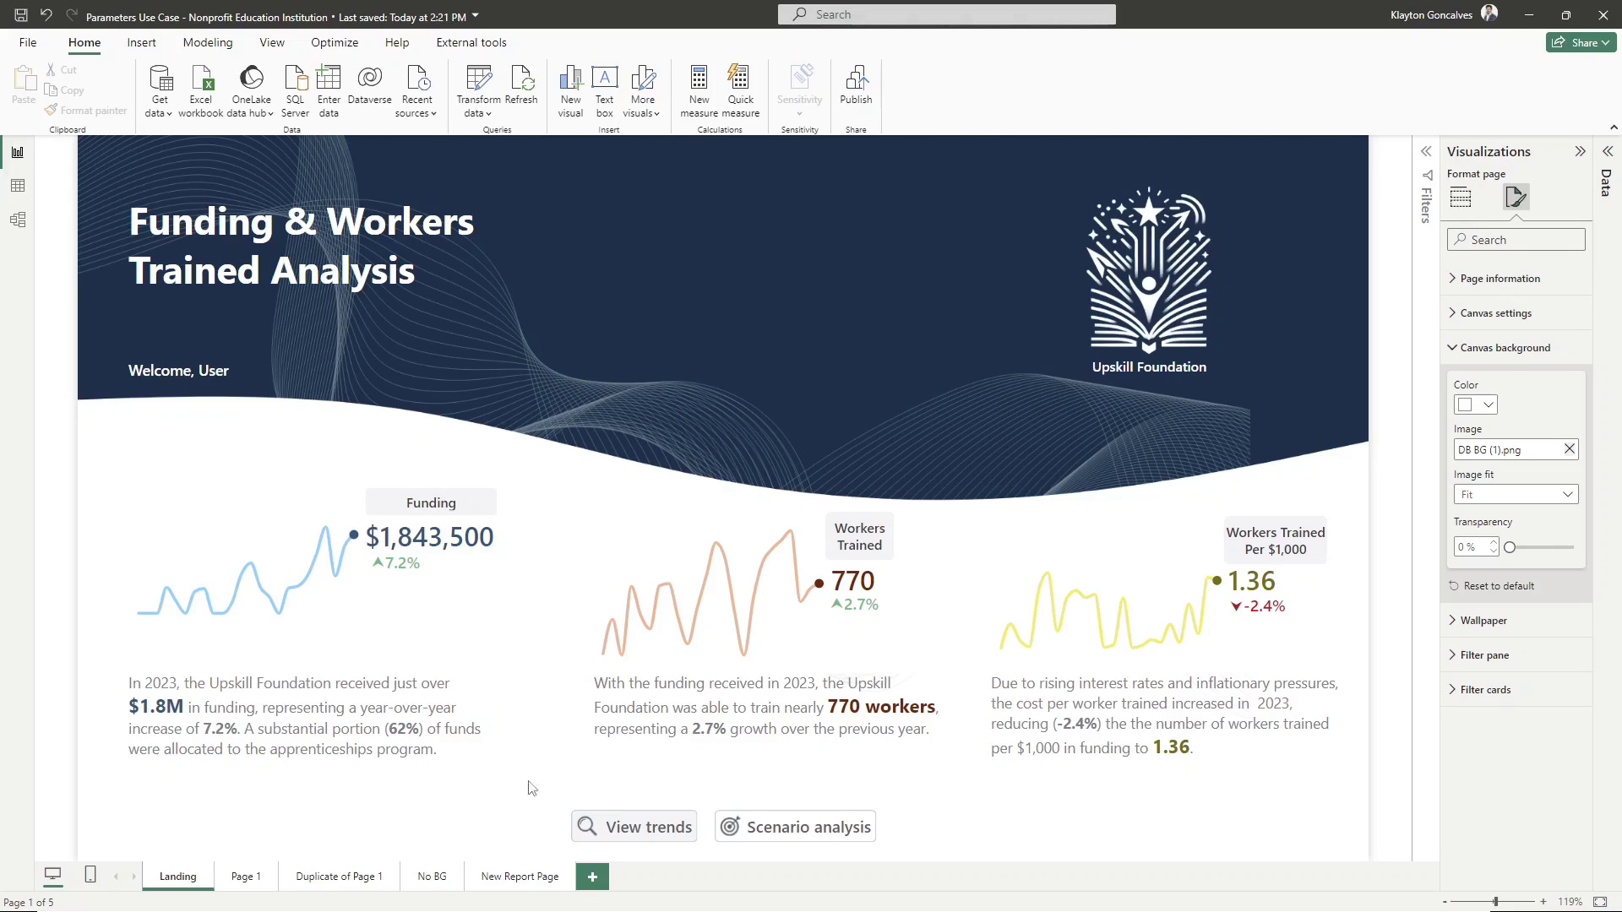
click(486, 883)
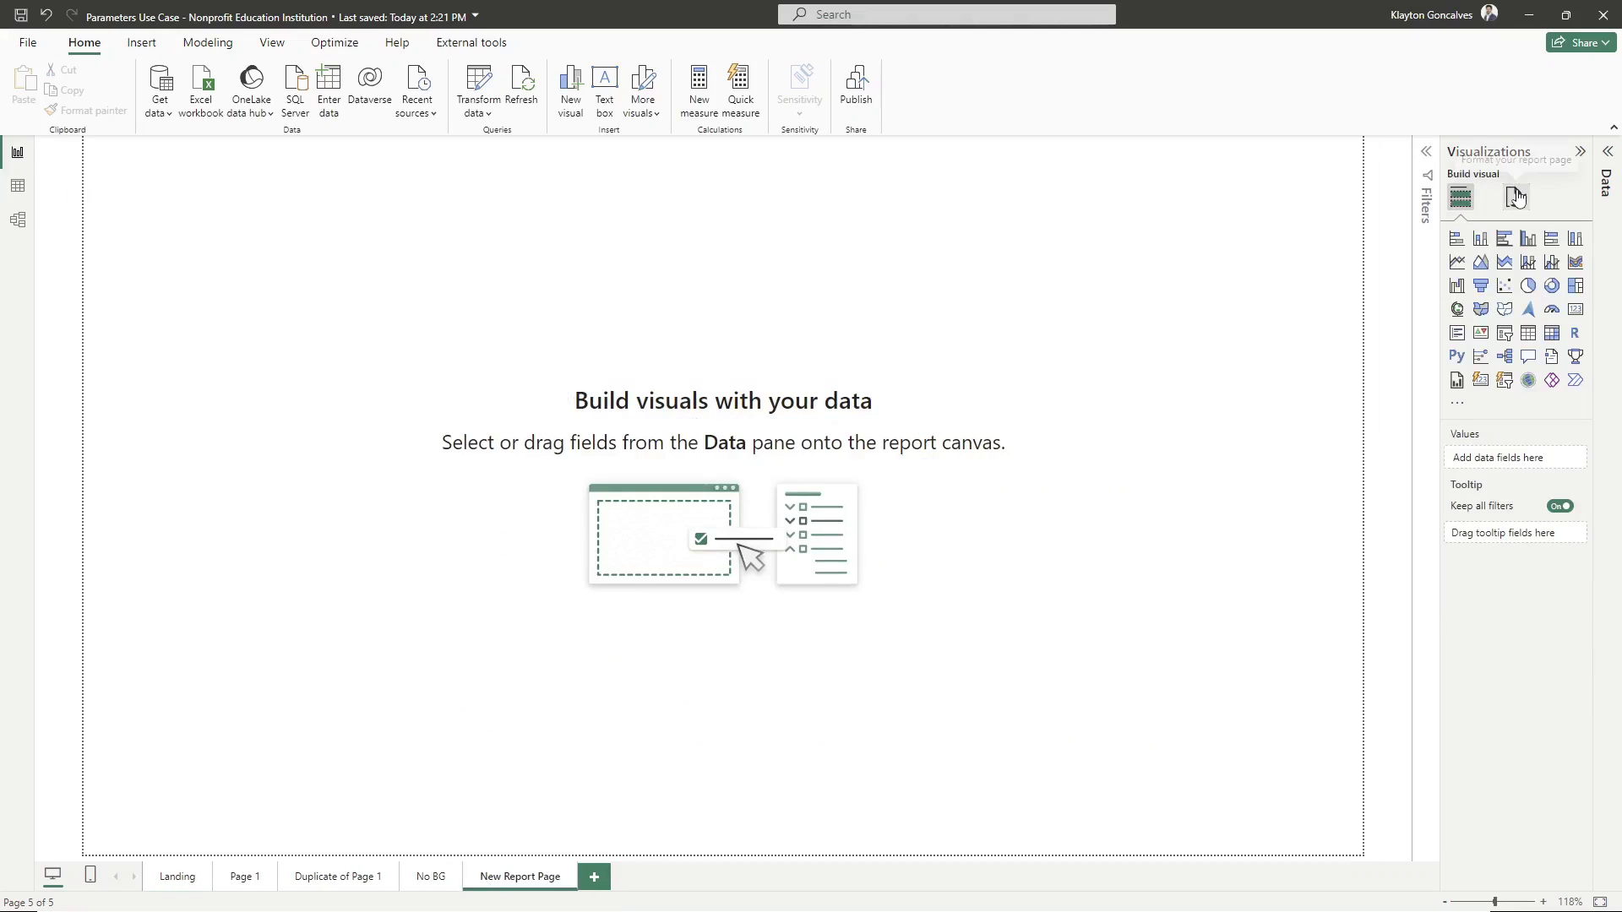
Step: Set the picture DB BG (1) from the Downloads folder as the canvas background image of New Report Page
click(1516, 196)
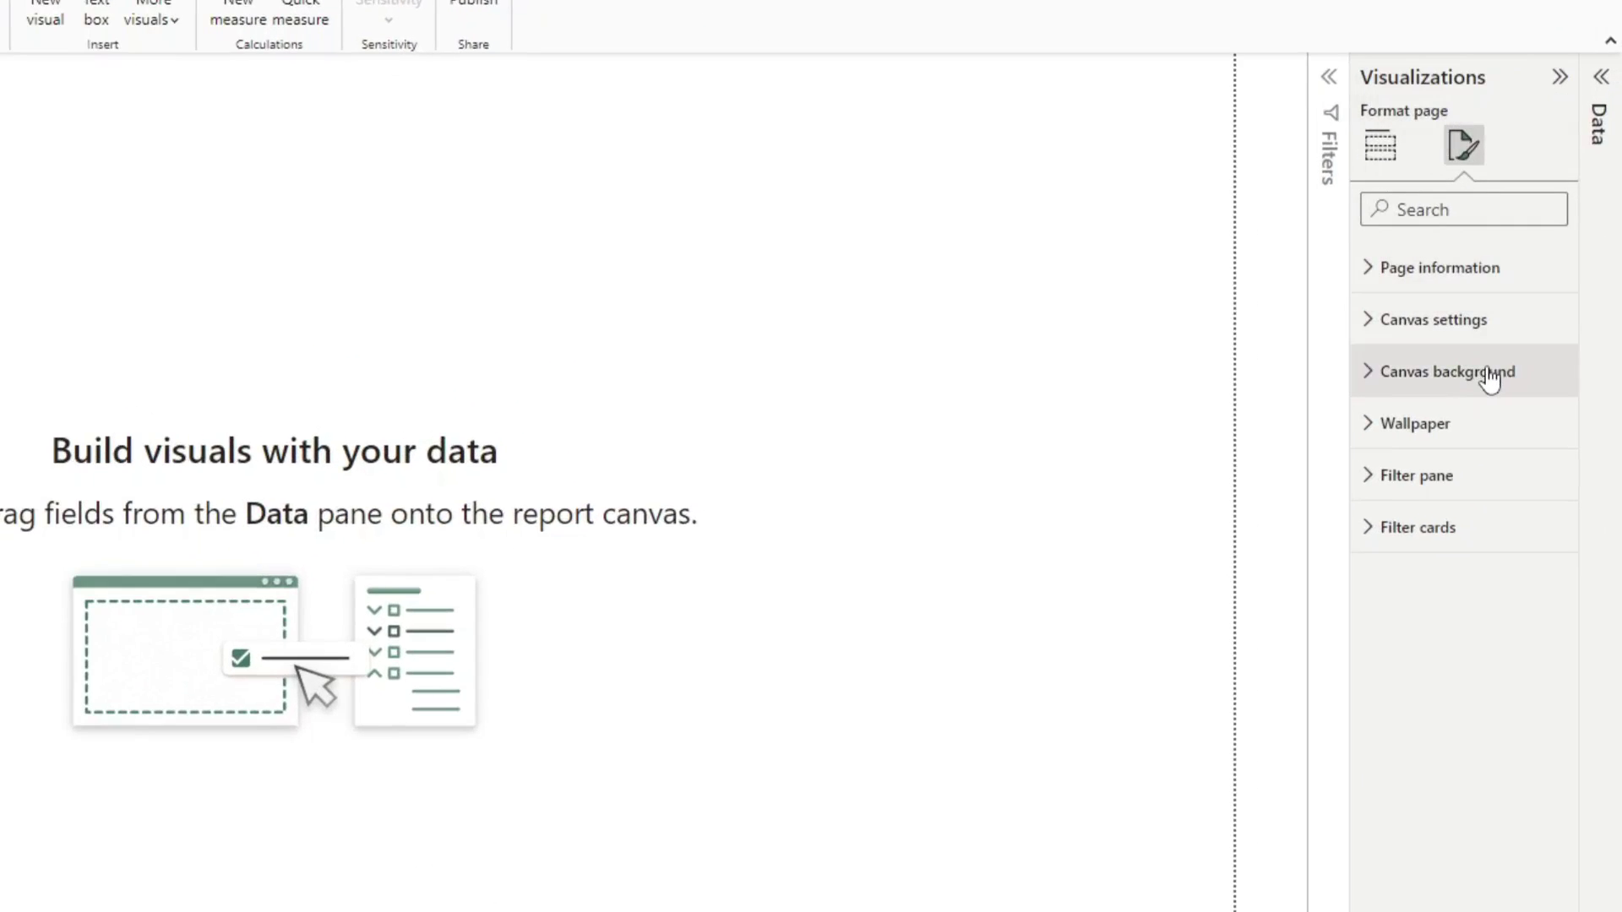
click(1413, 390)
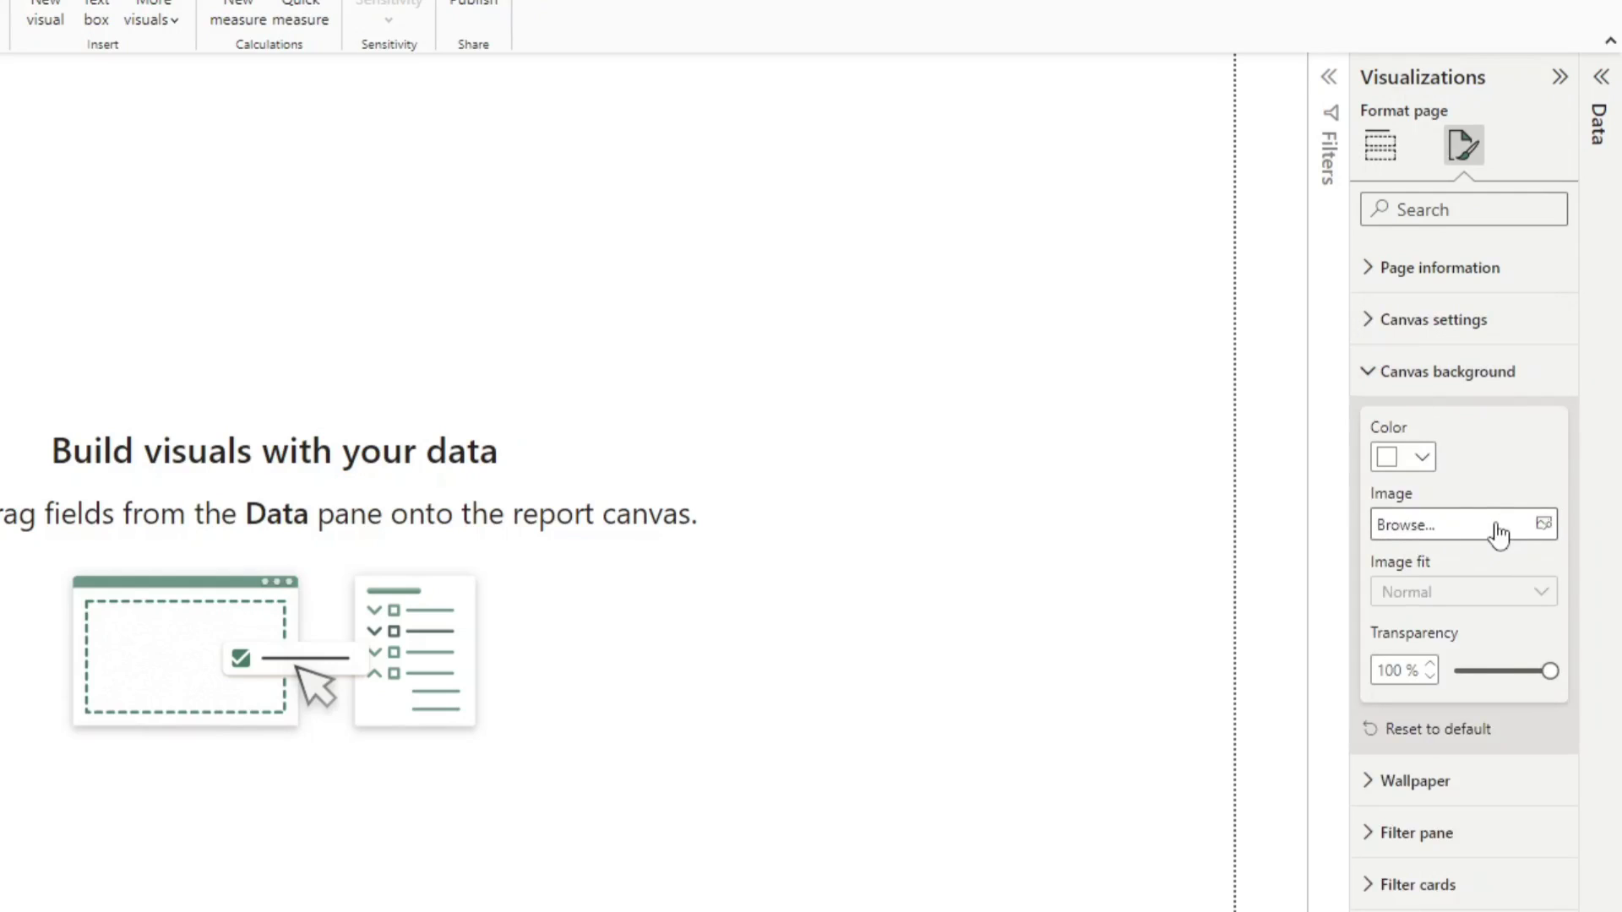
click(1498, 535)
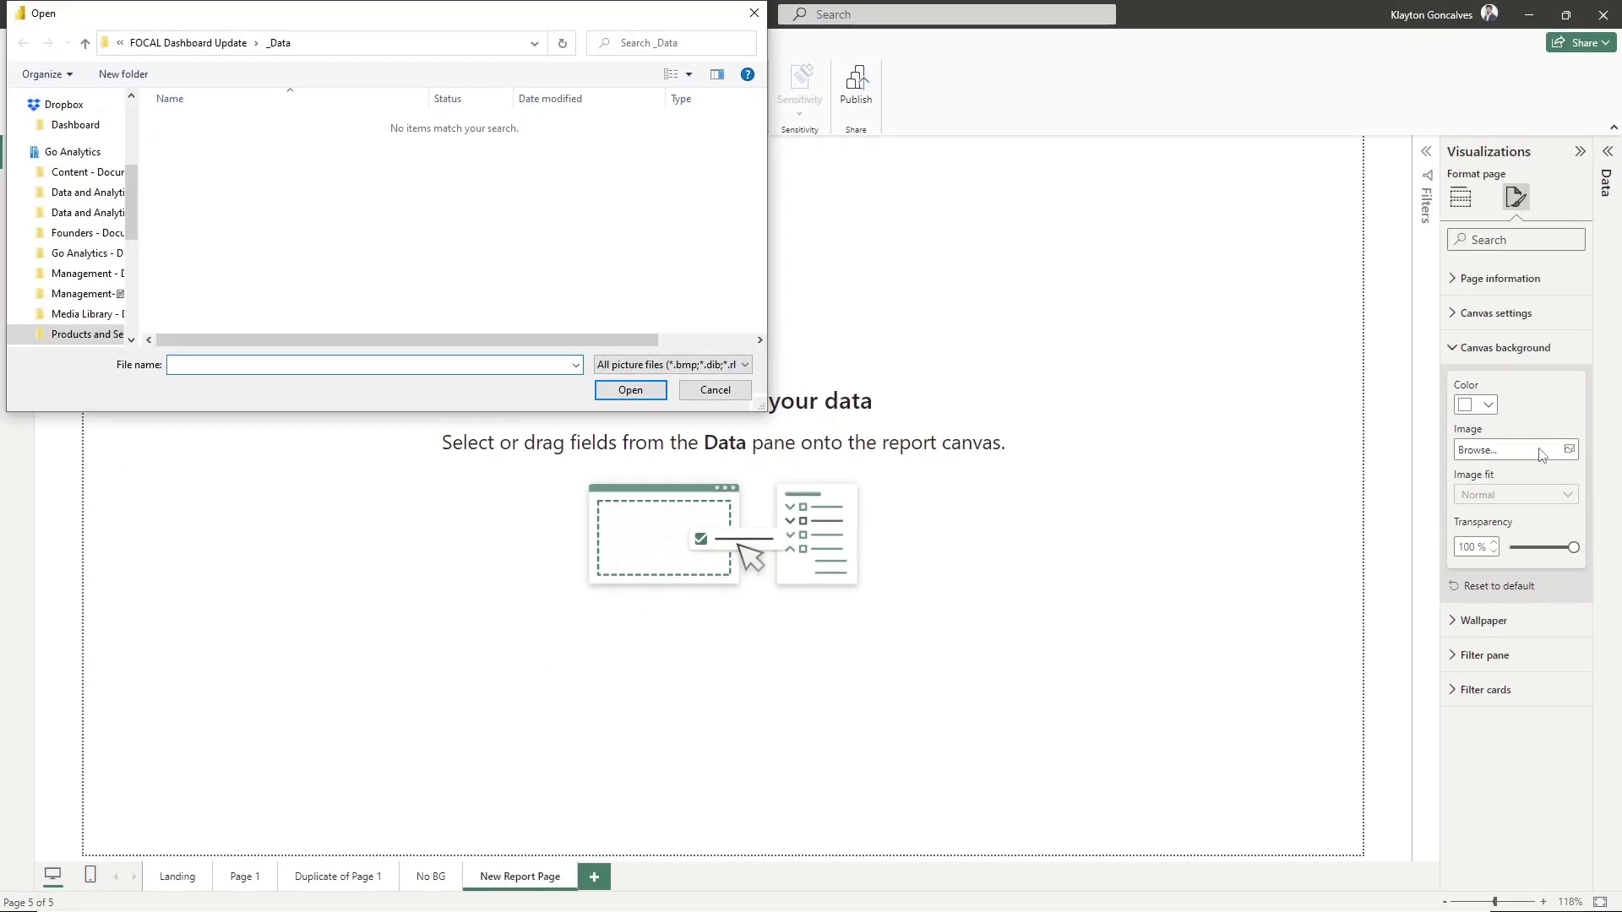
scroll(51, 254, up, 4)
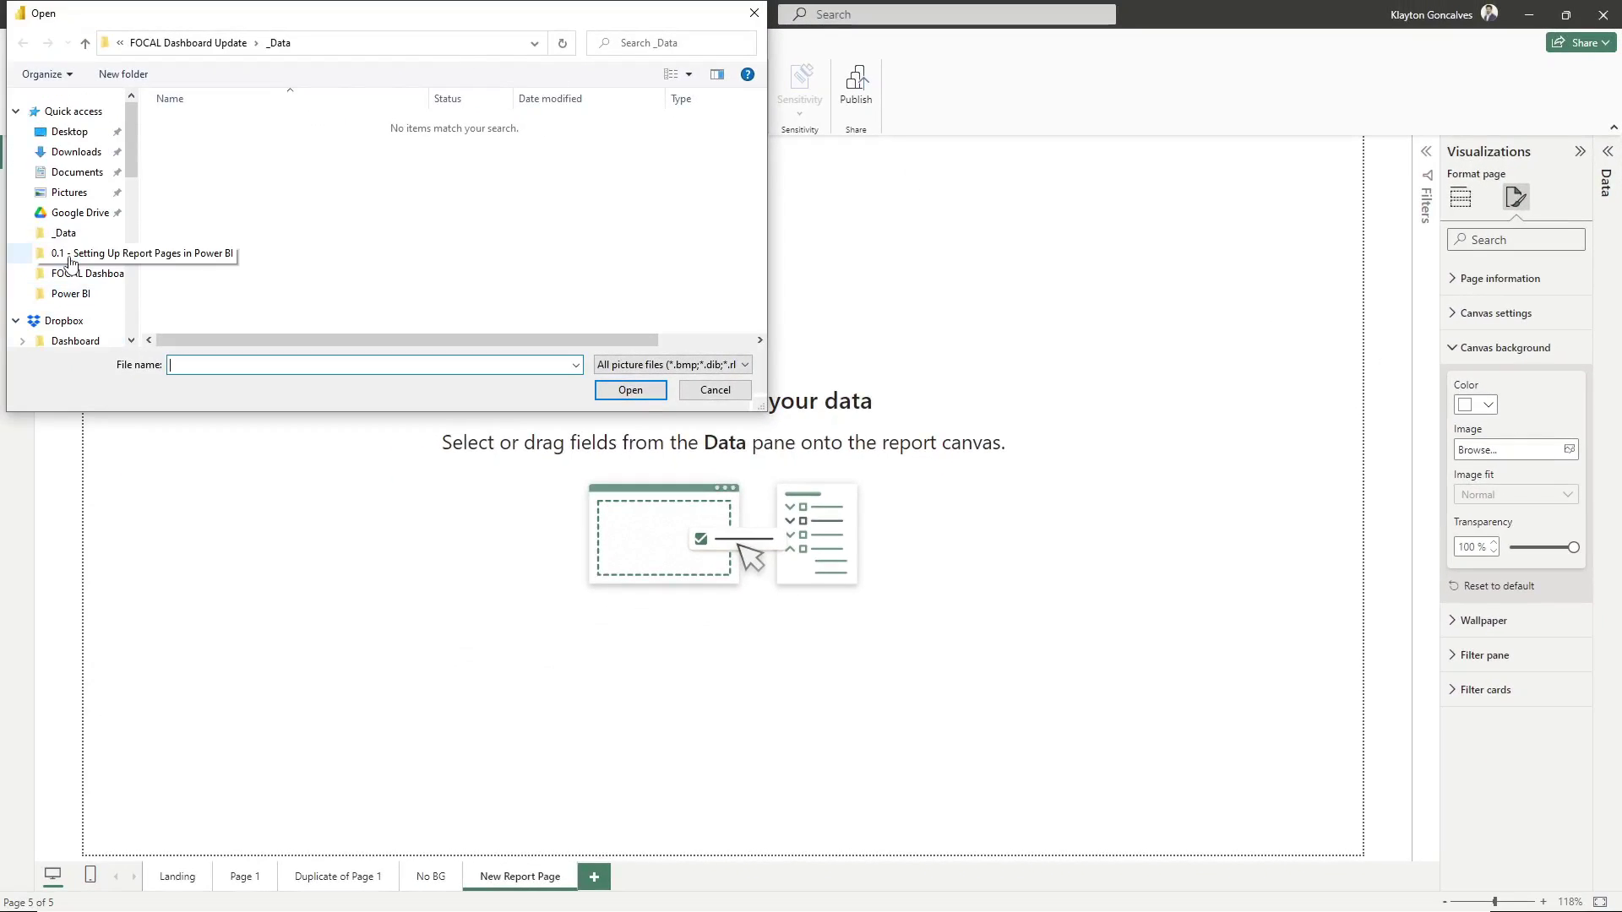
click(69, 153)
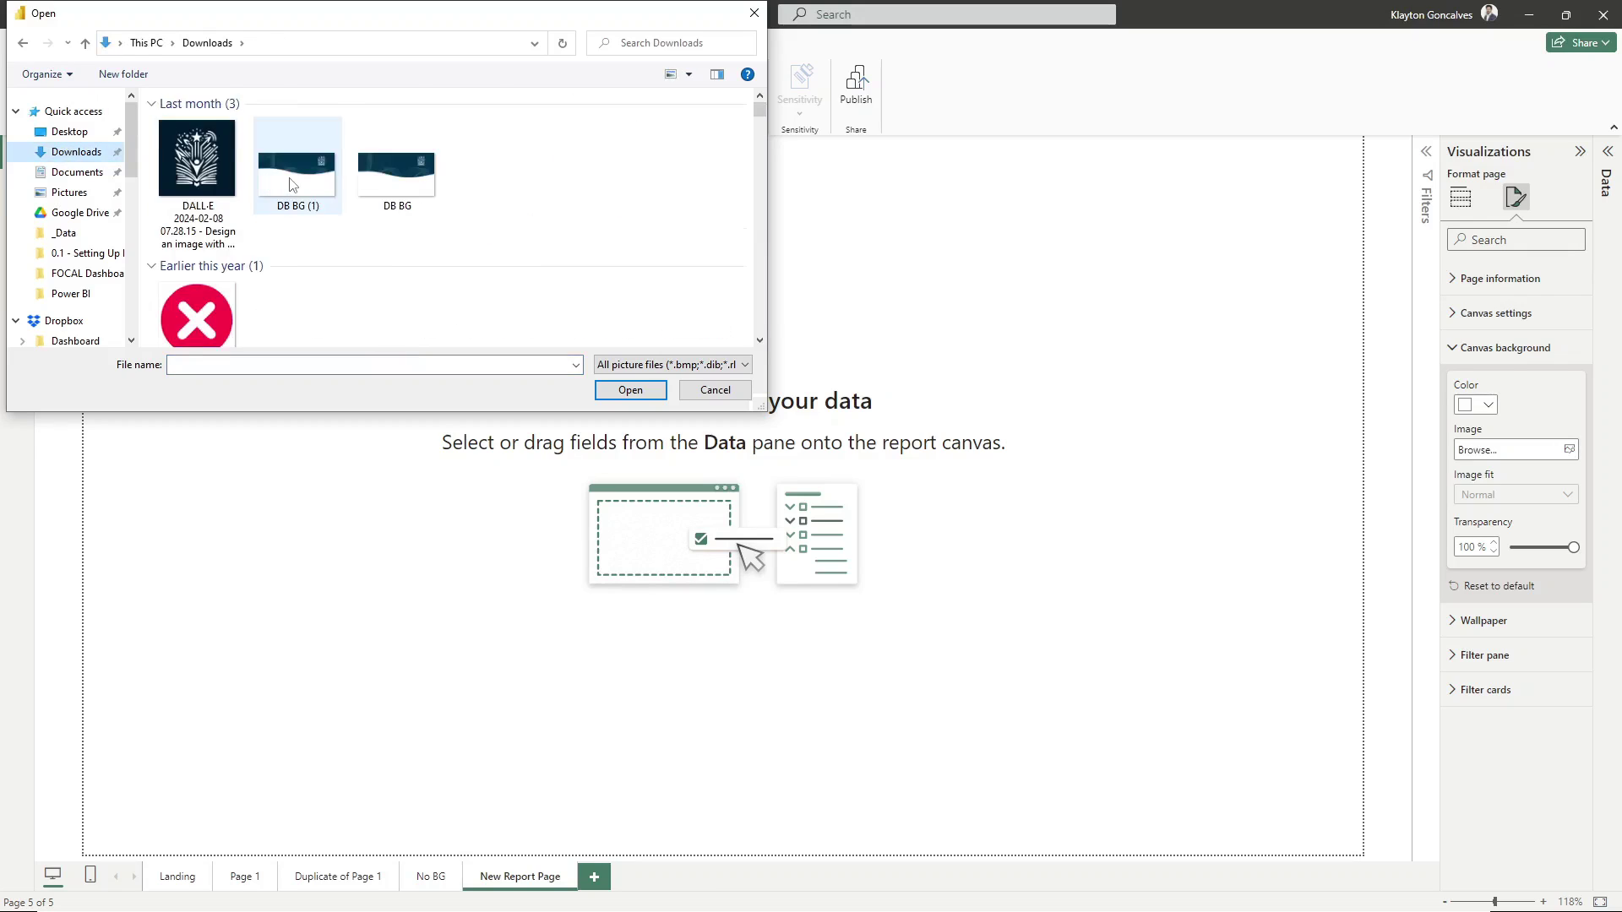
click(308, 199)
text(db)
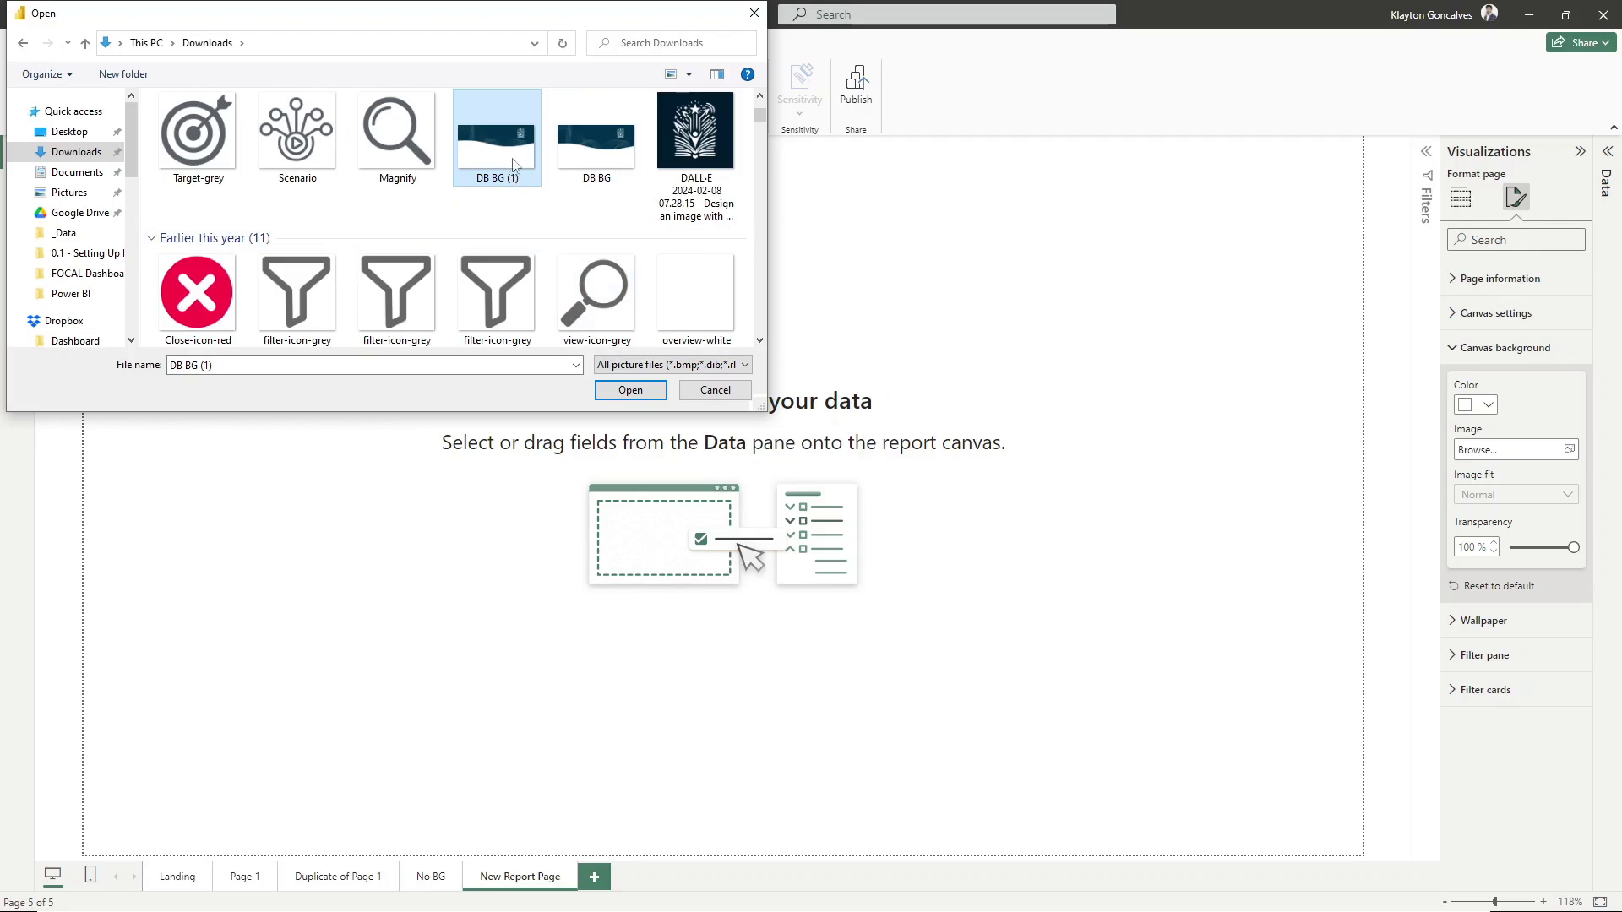
click(623, 389)
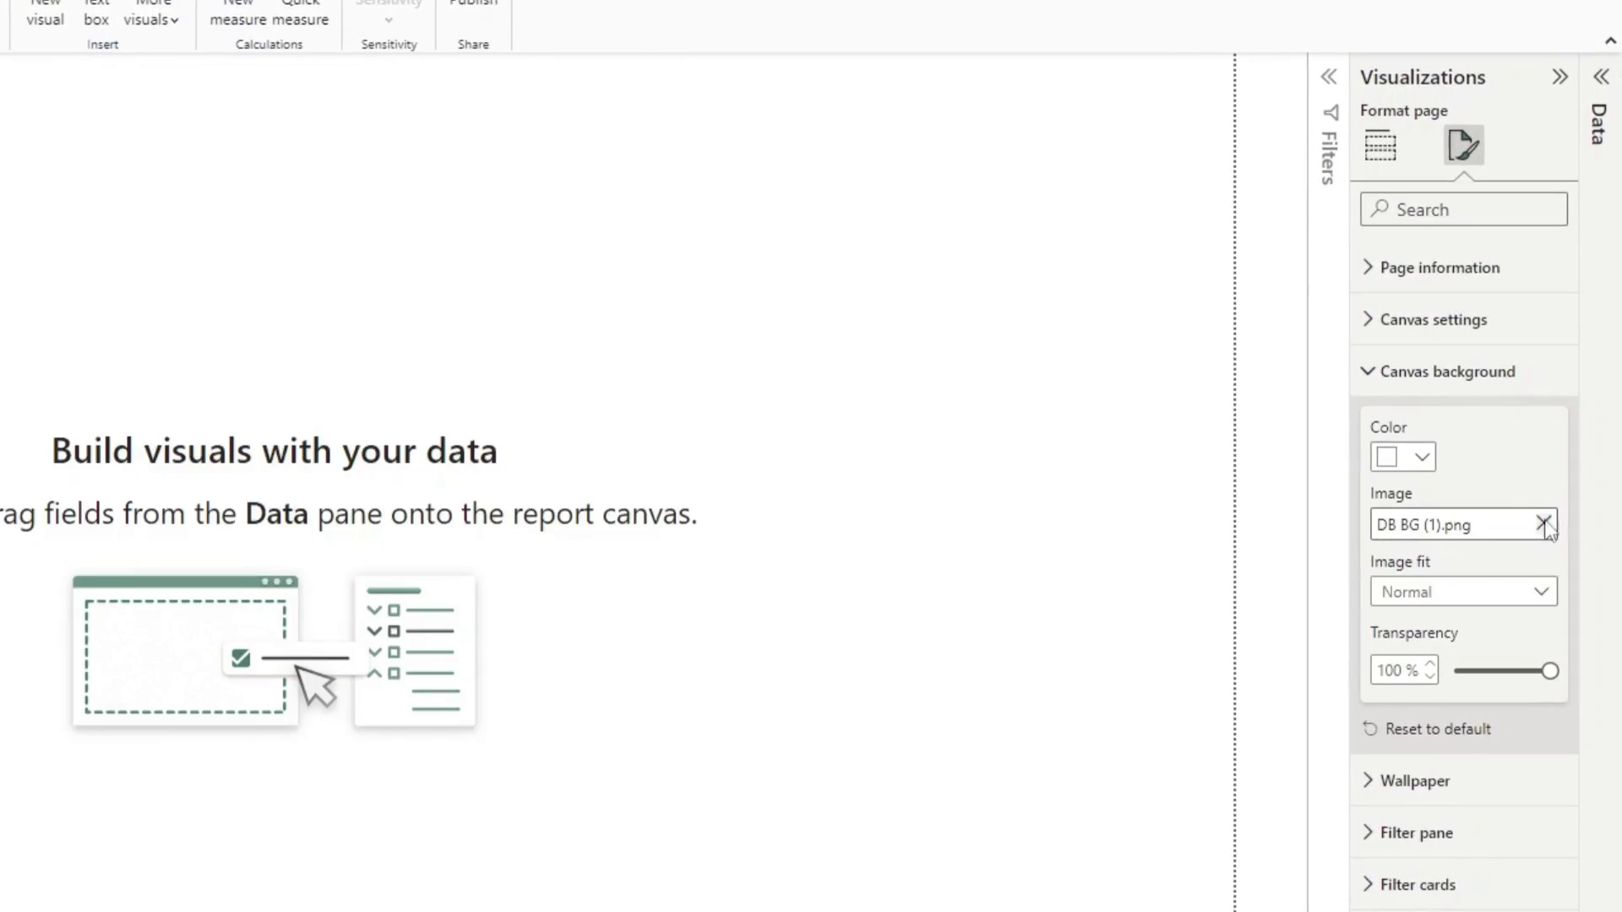
Step: Set the canvas background image's transparency to 0% and its image fit to Fit, and collapse the canvas background settings
drag(1553, 668, 1452, 669)
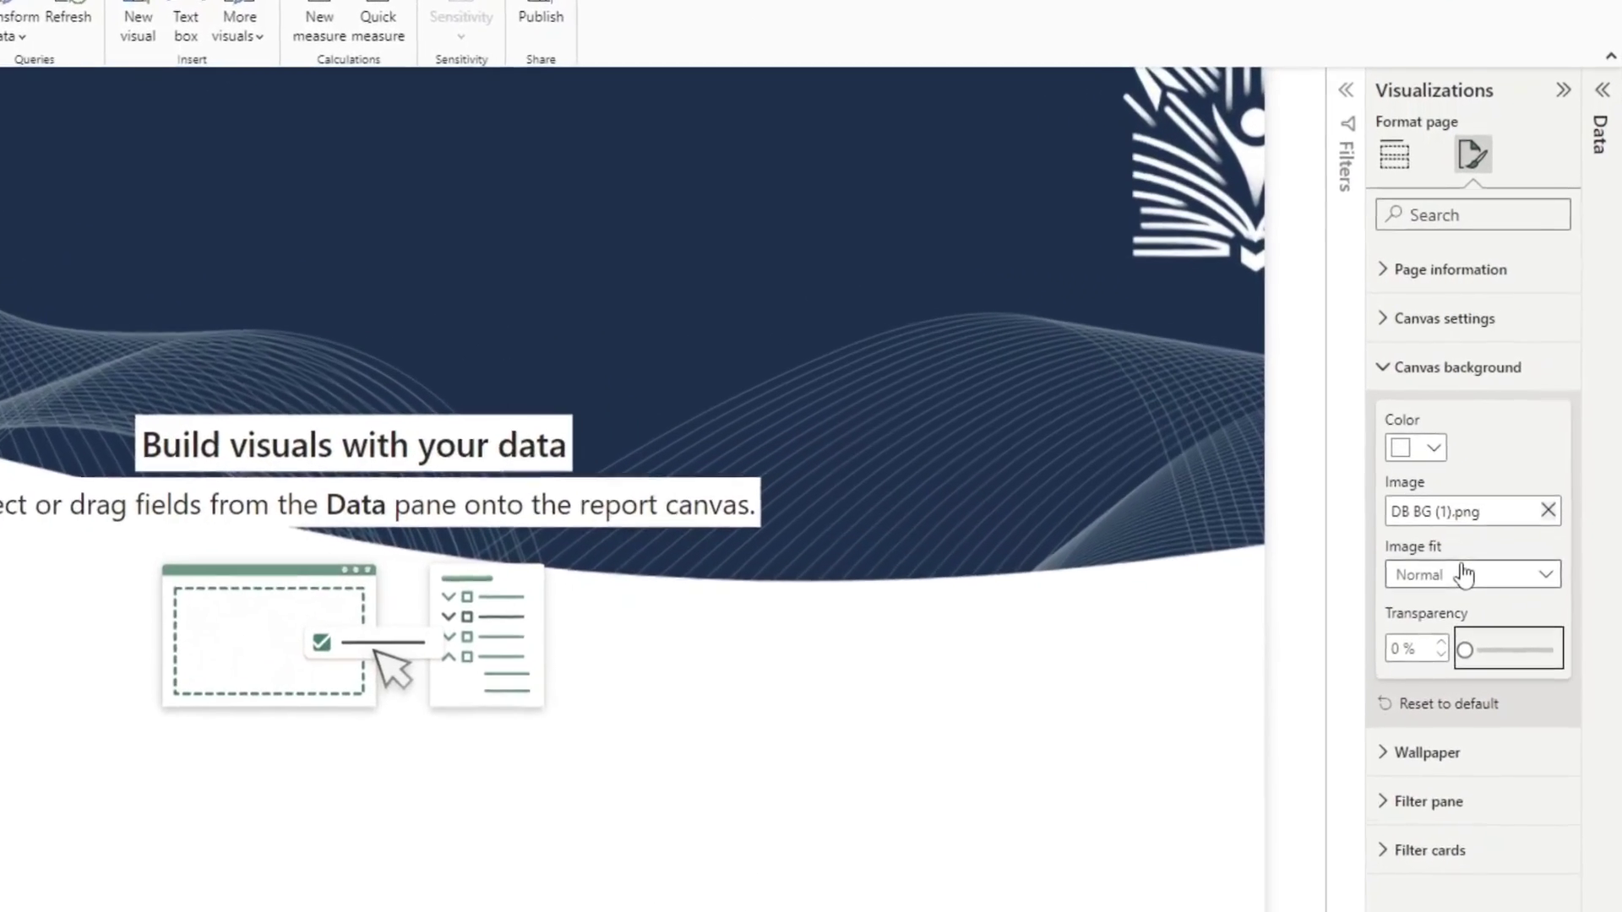
click(1514, 596)
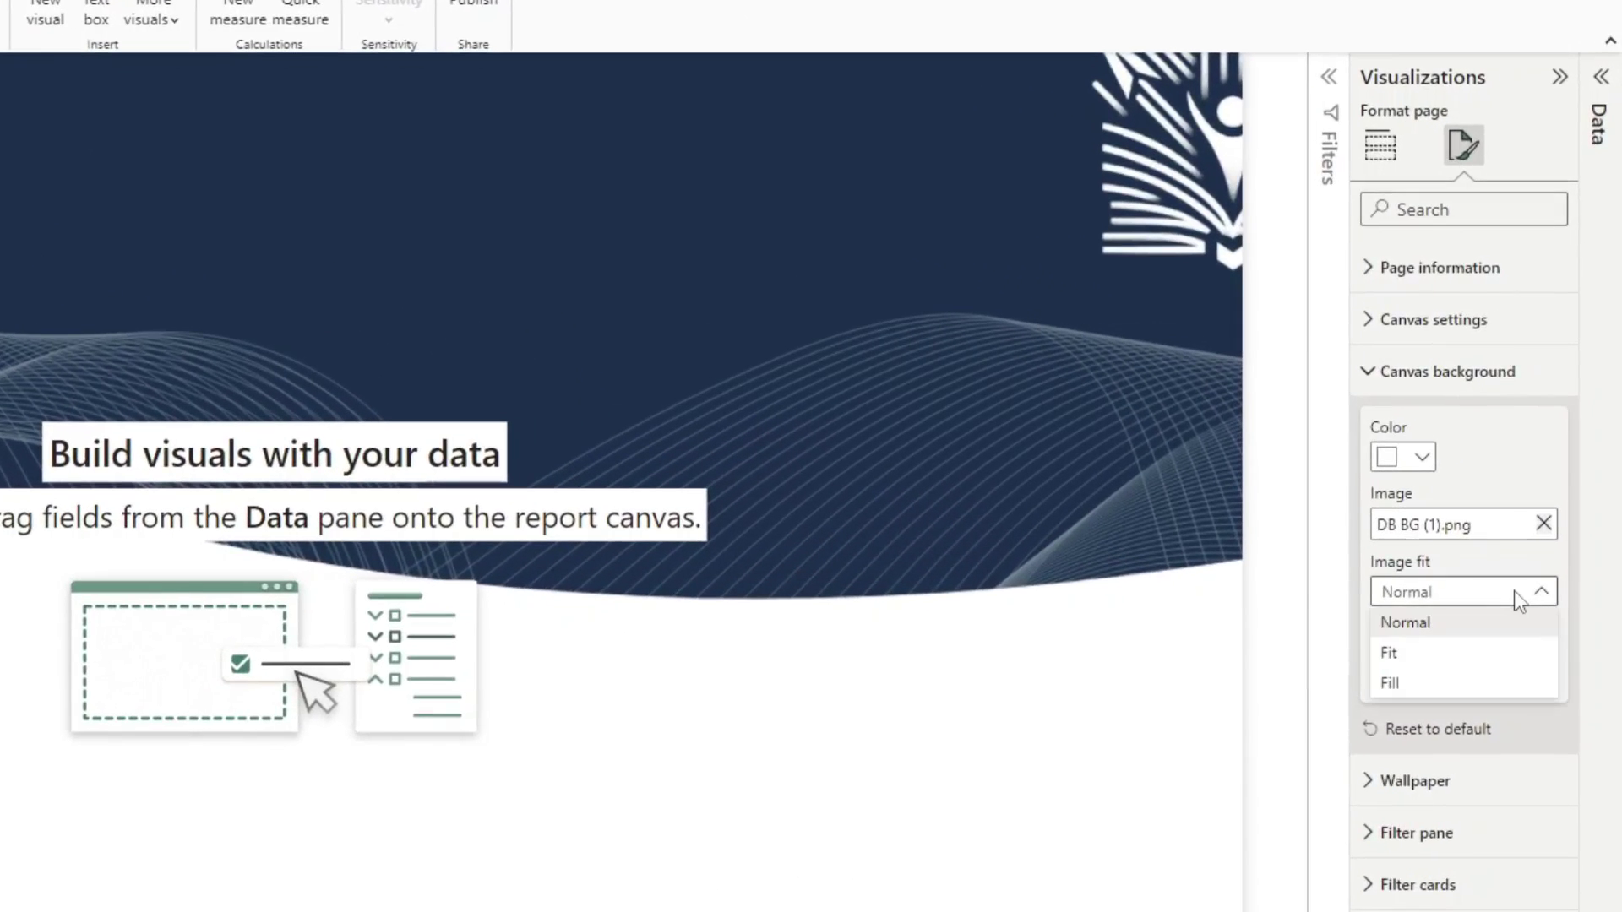
click(1420, 665)
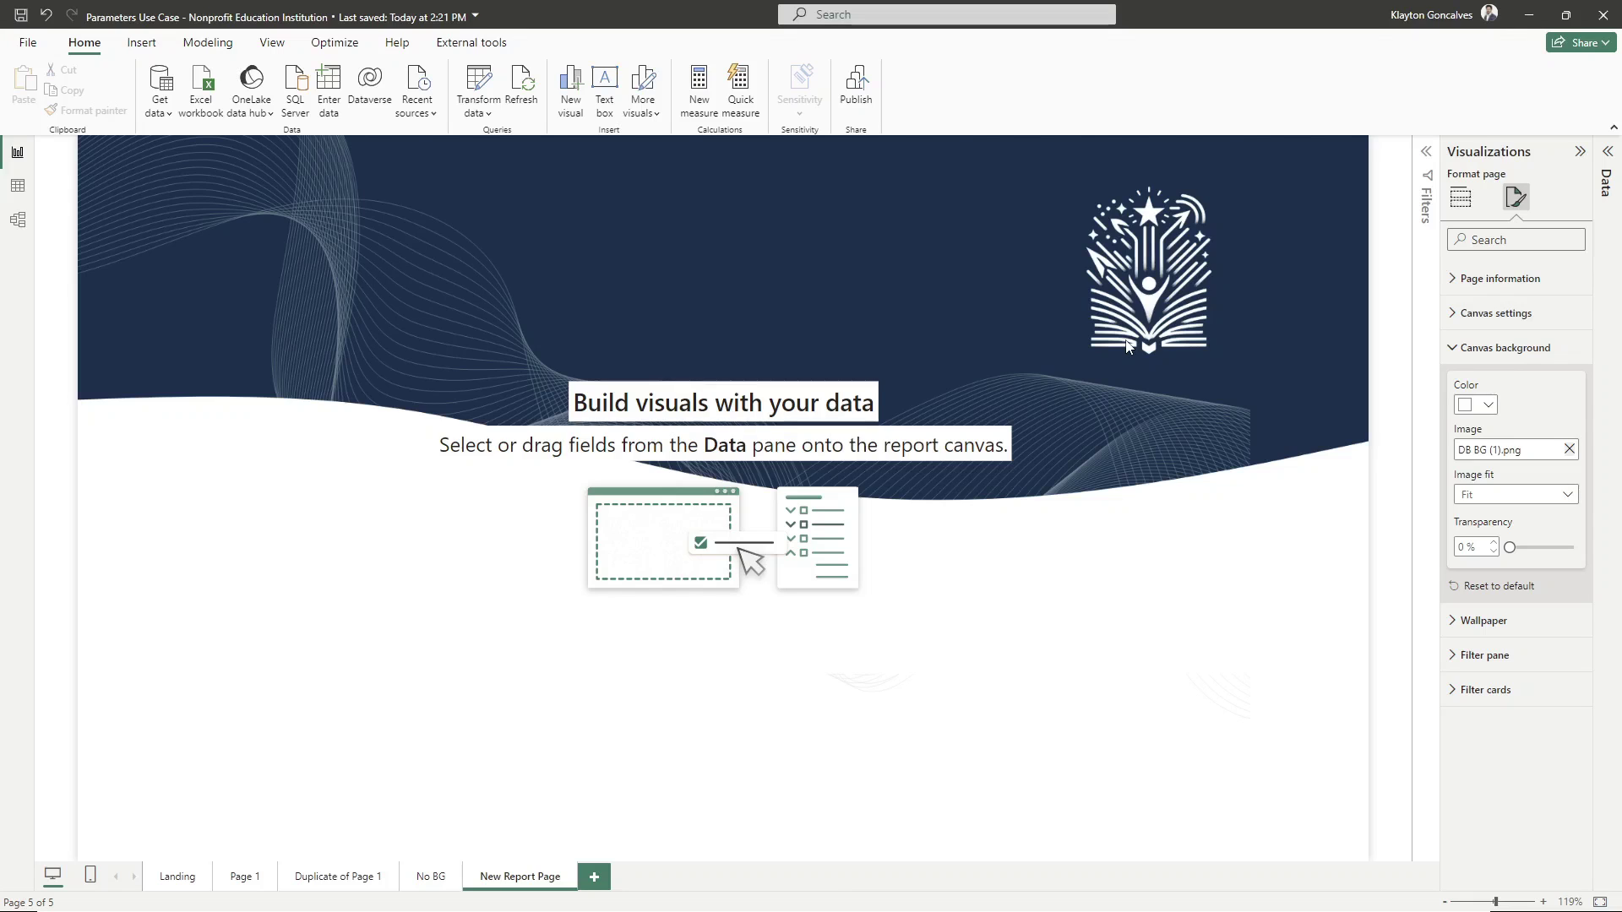
click(1502, 348)
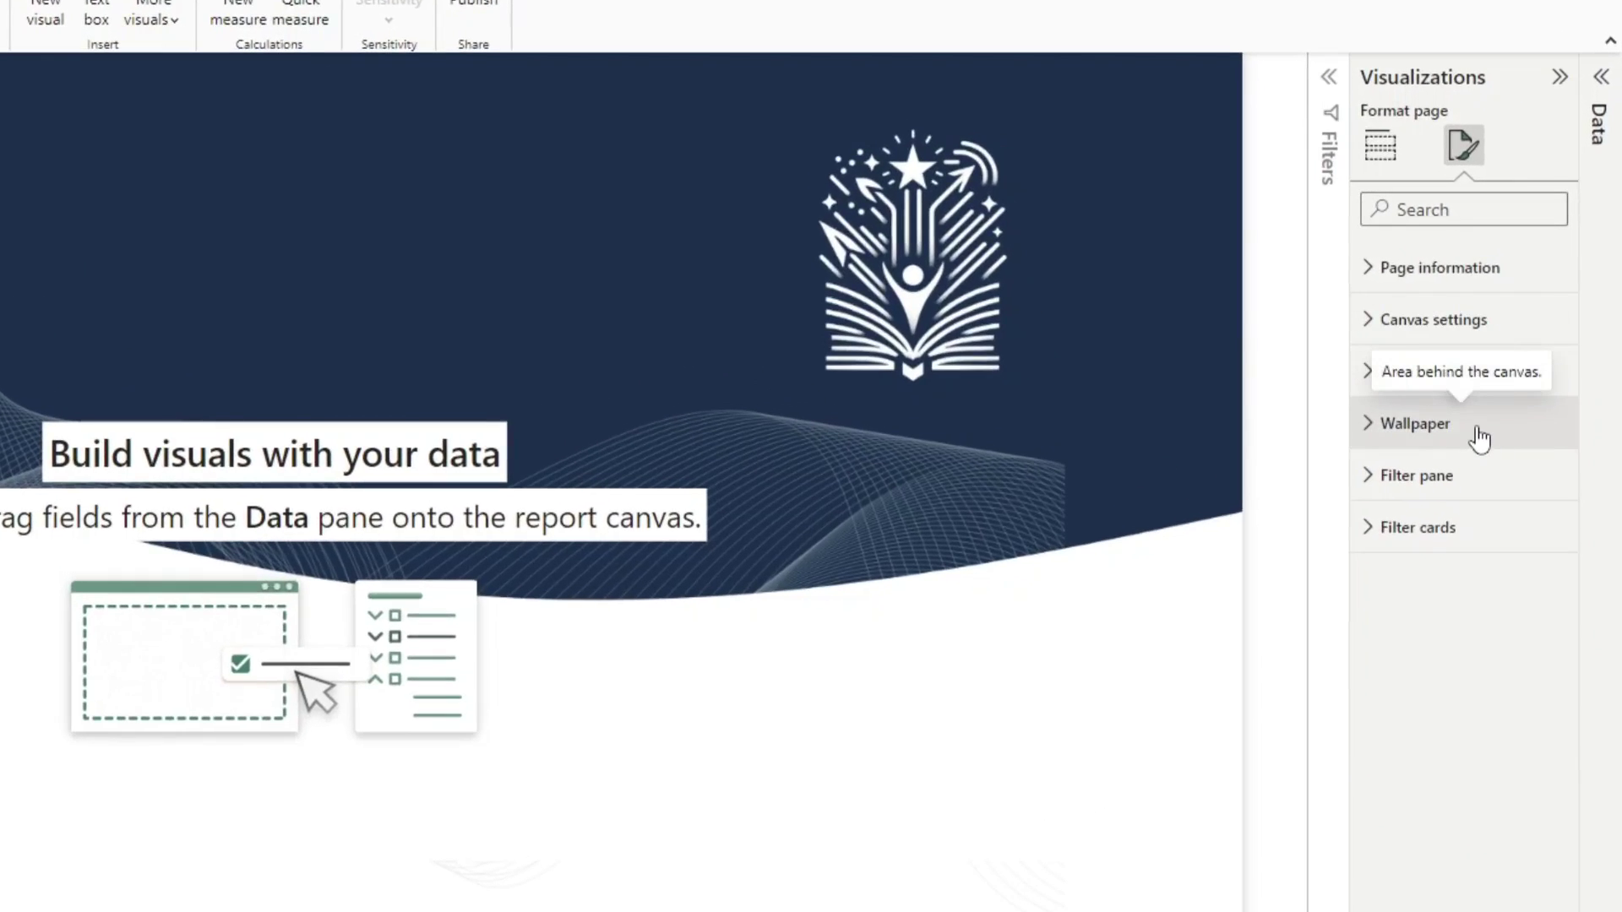
Step: Set the page's wallpaper color to yellow from the theme colors and its transparency to 66%
click(1369, 428)
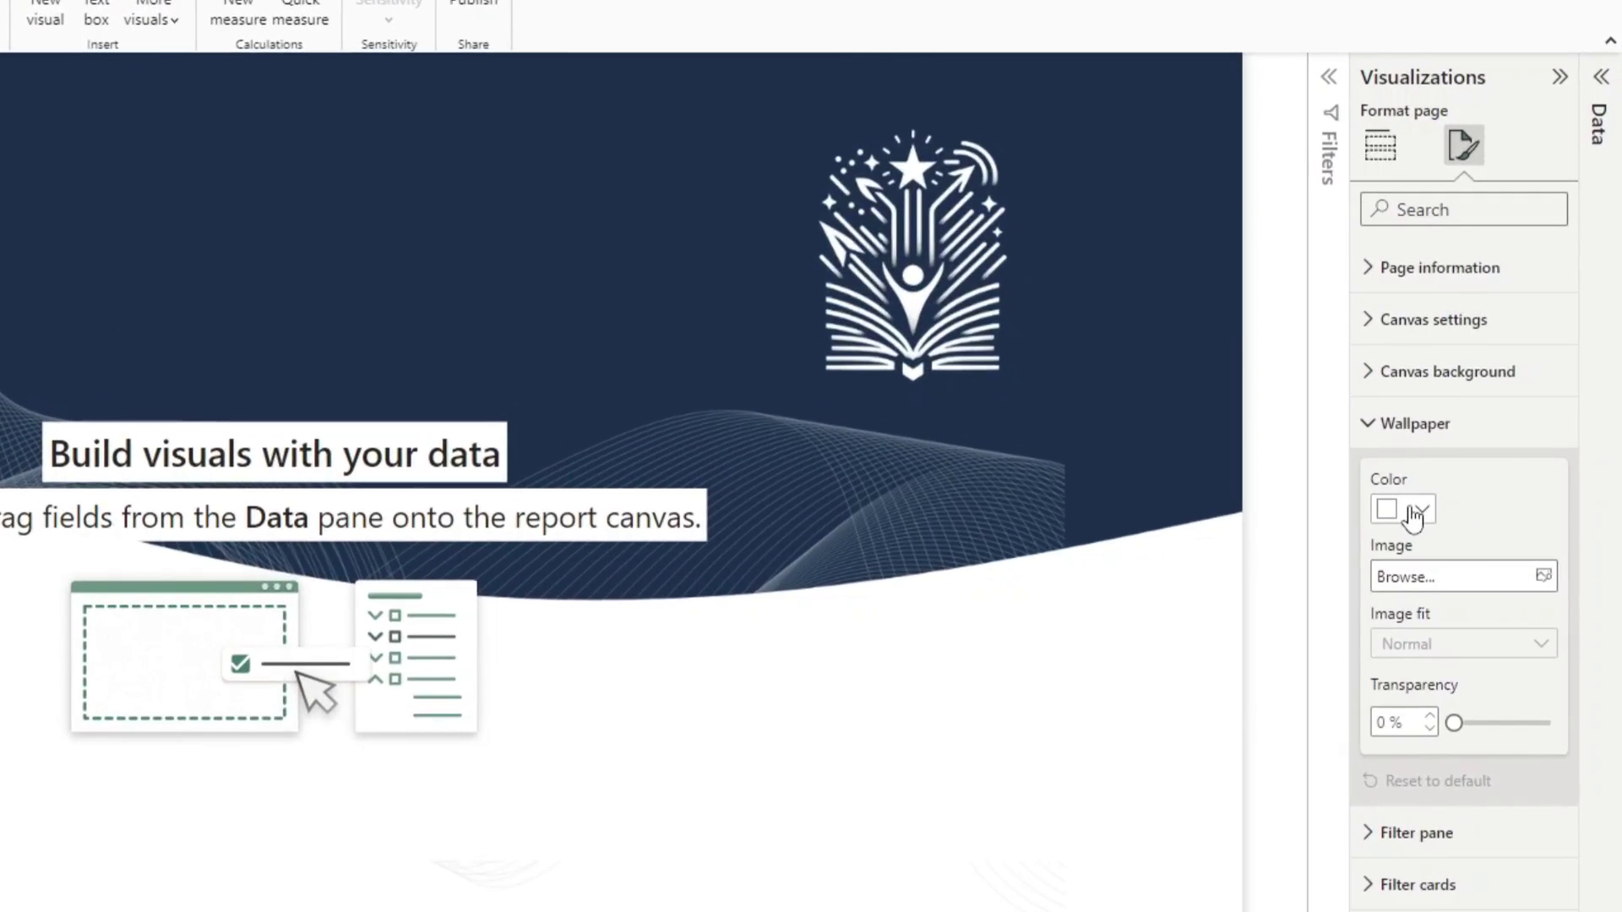
click(1414, 511)
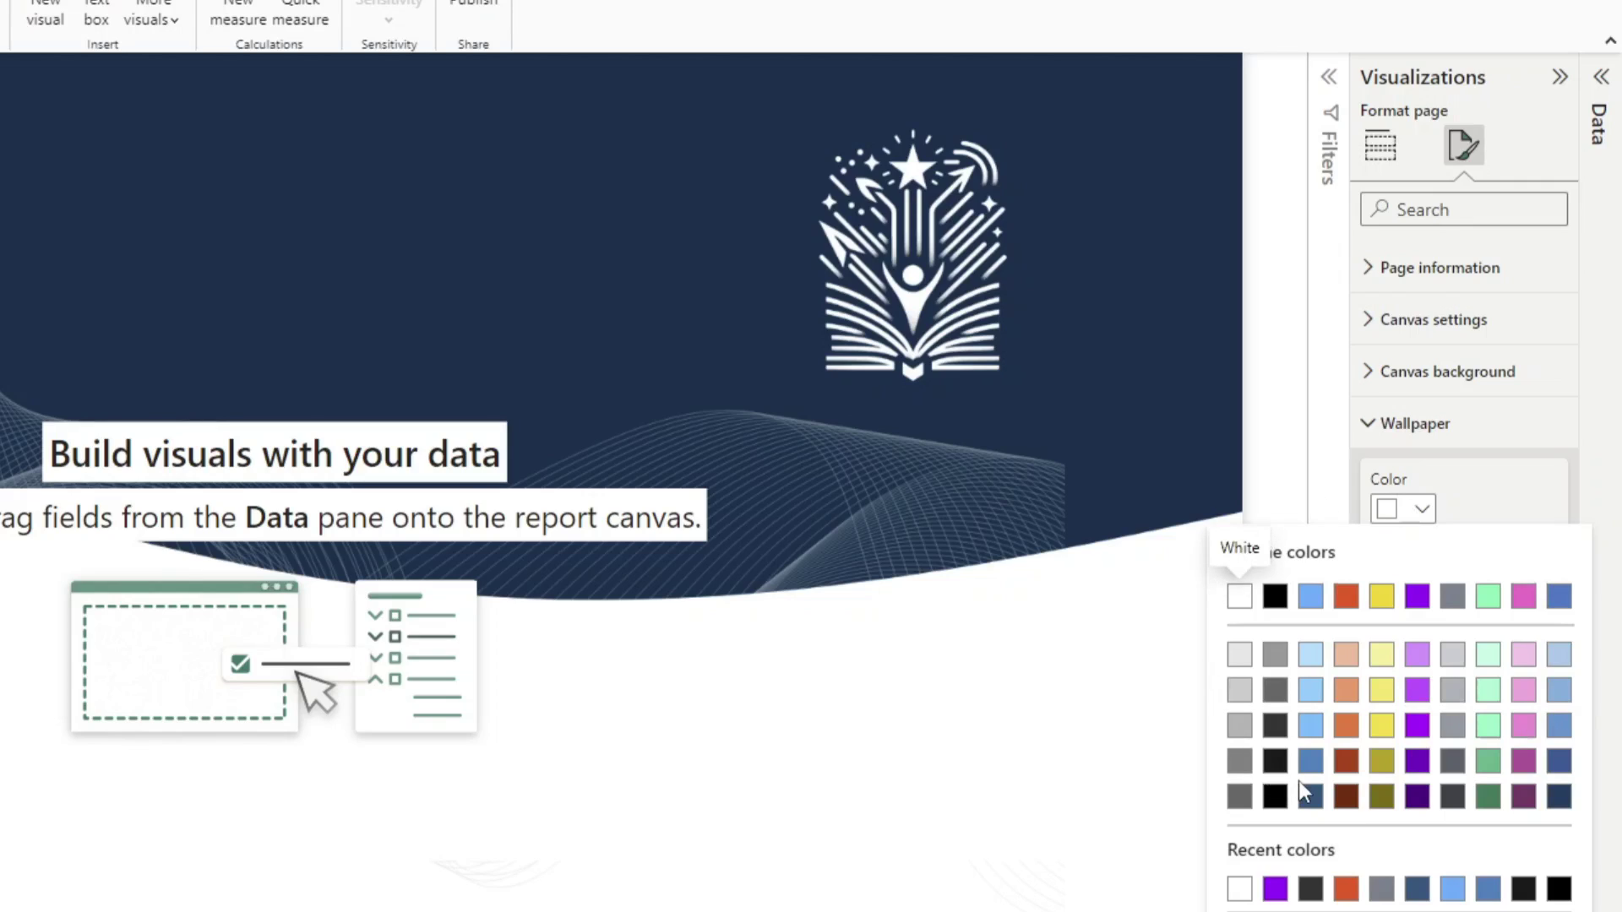
click(1382, 598)
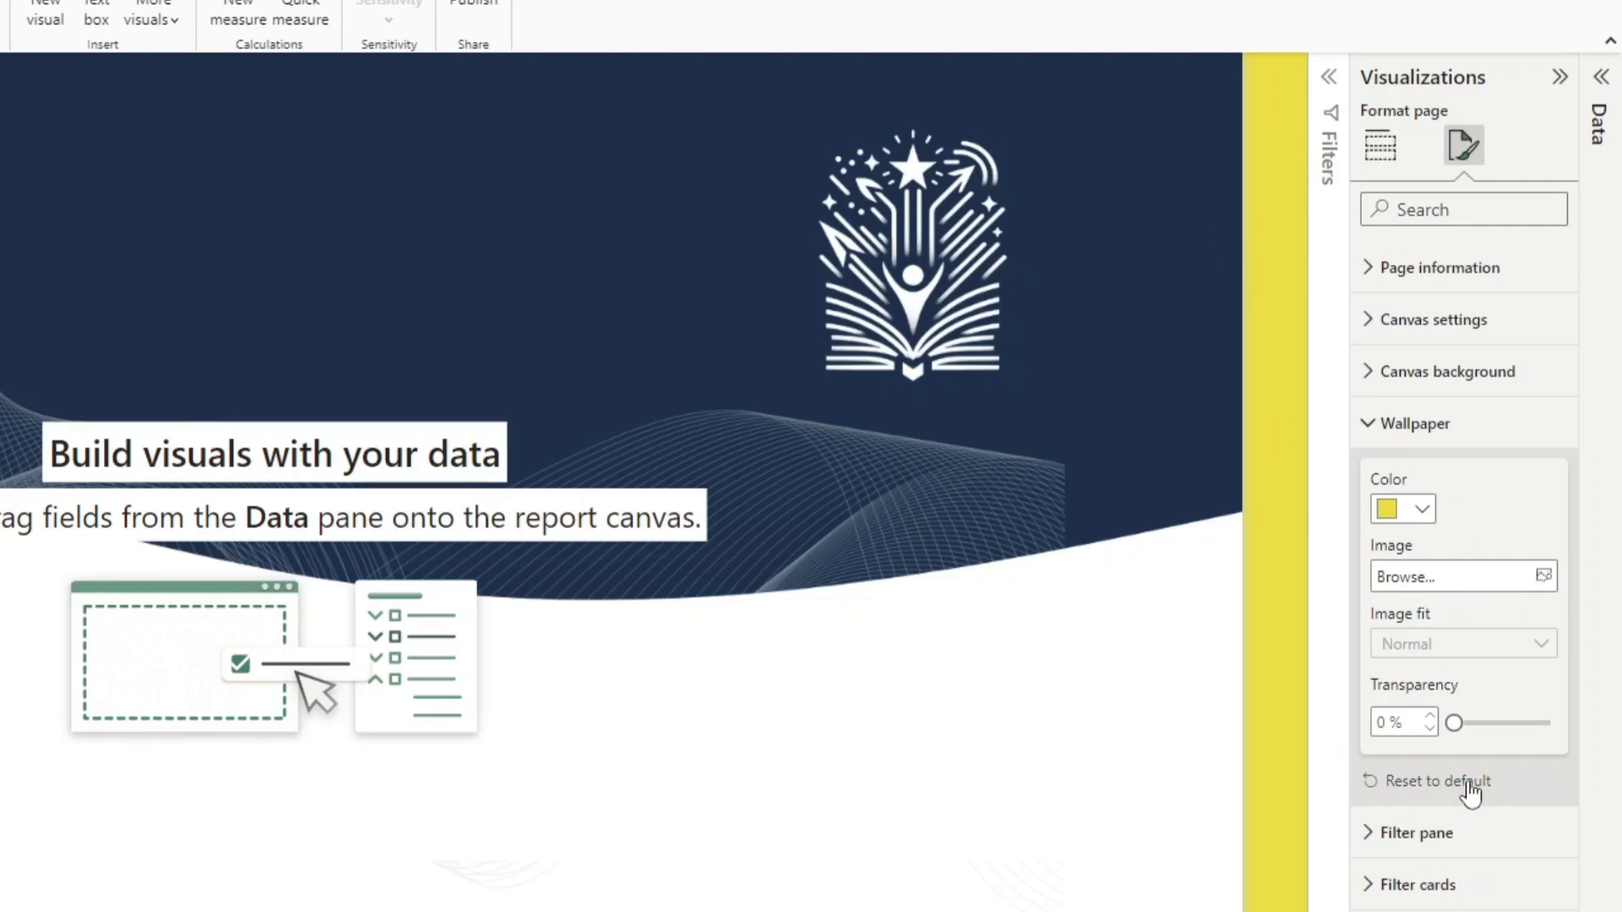
drag(1455, 723, 1518, 724)
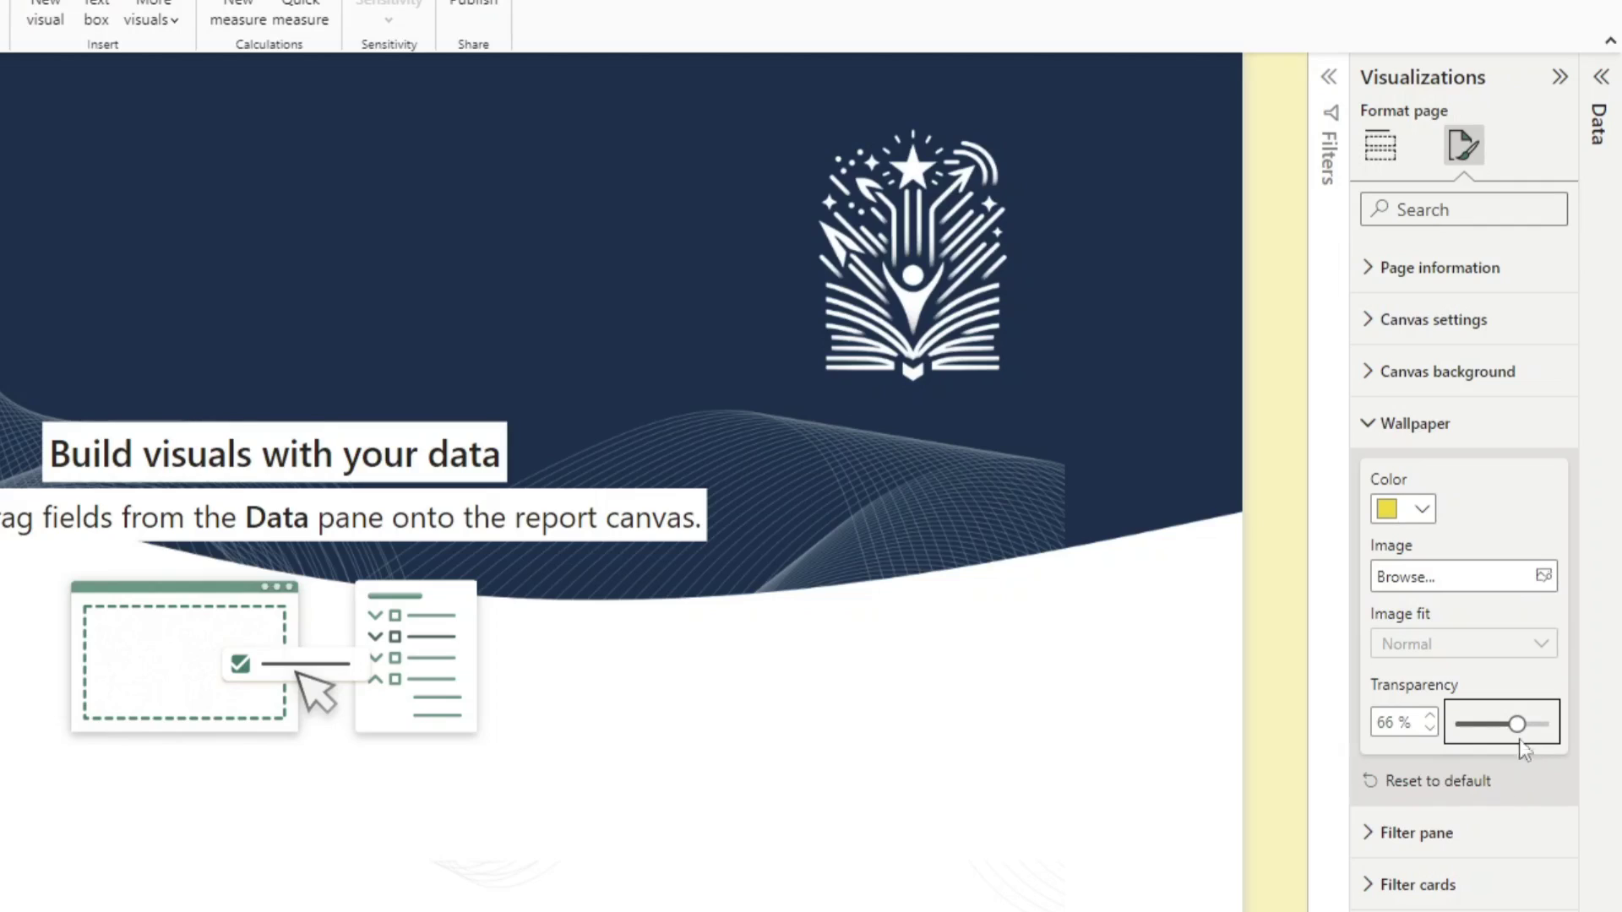
Step: Restore the wallpaper transparency to 0% and its color to white
drag(1516, 724, 1417, 732)
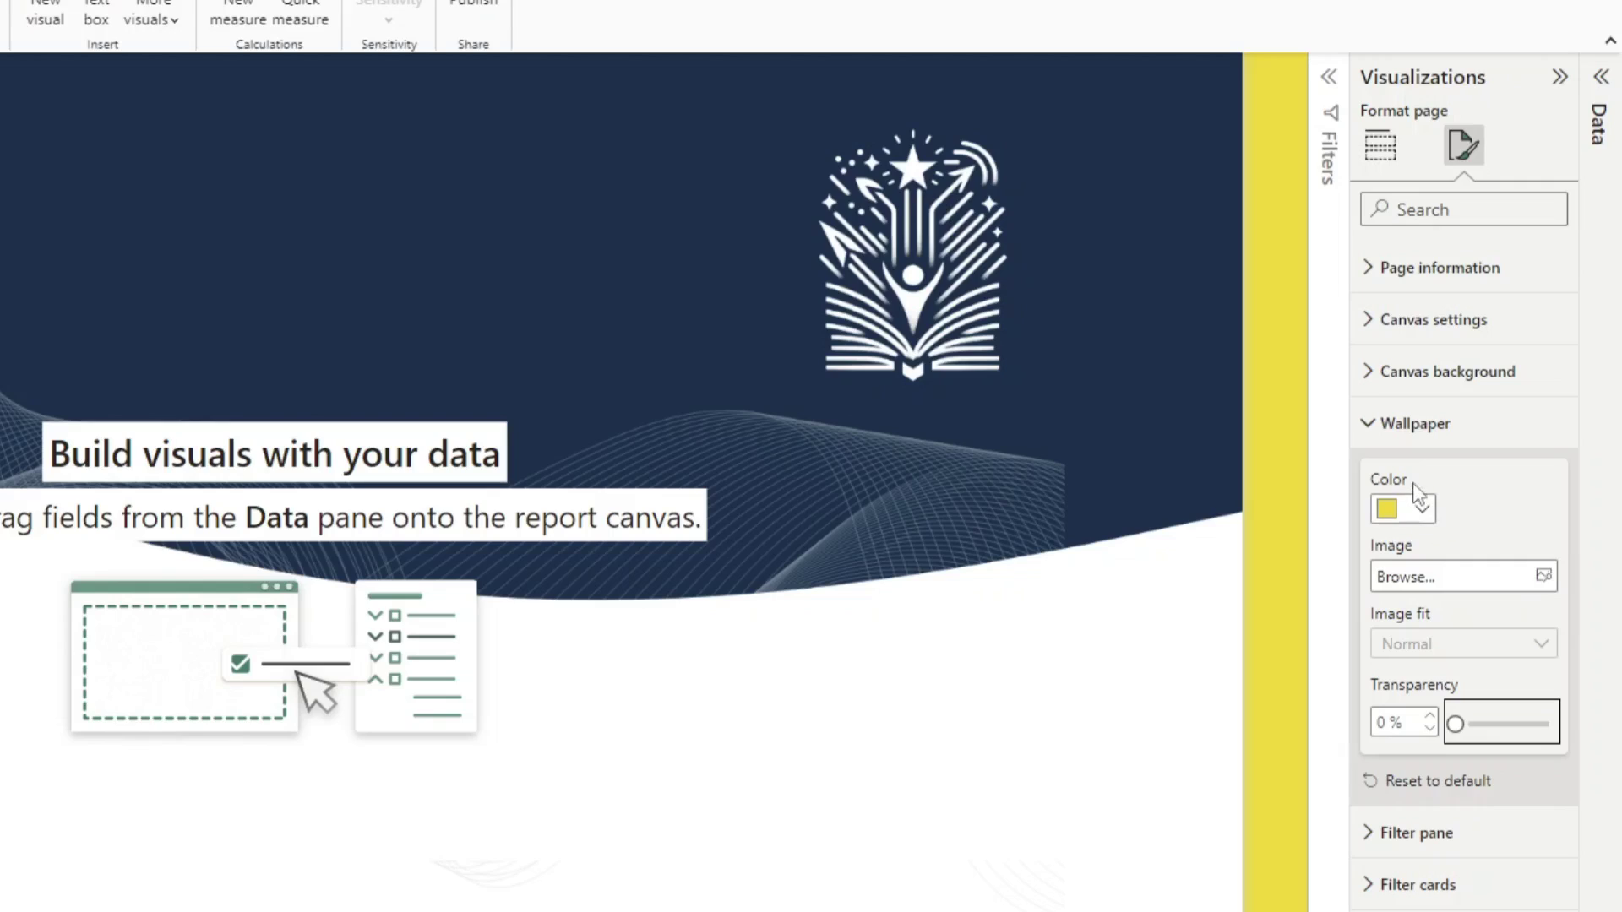
click(1409, 519)
click(1241, 593)
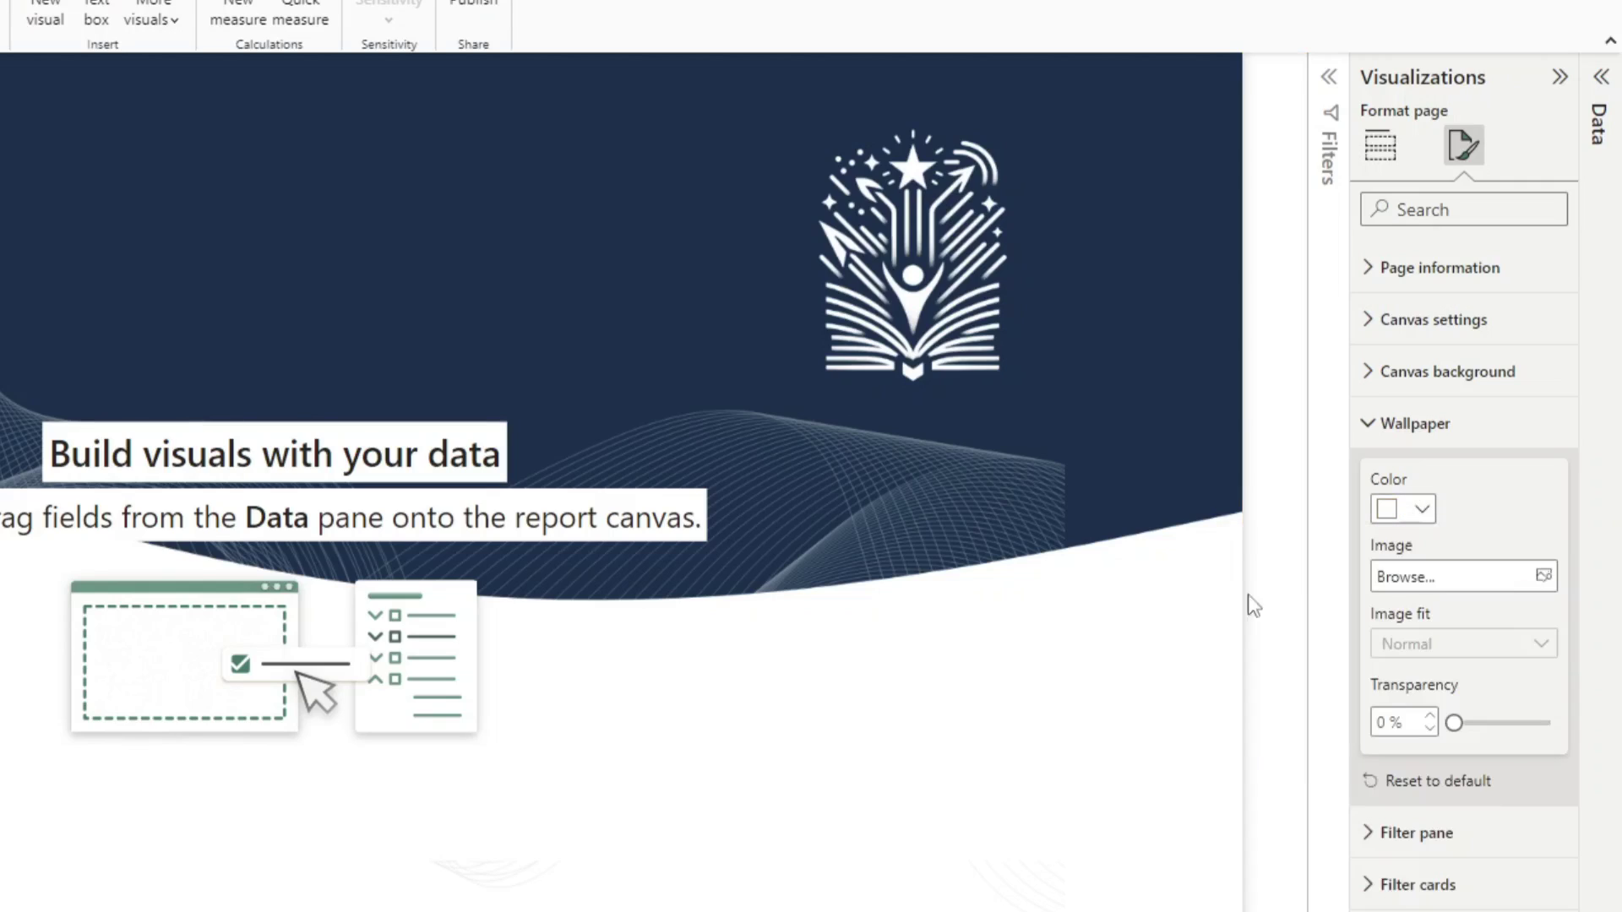
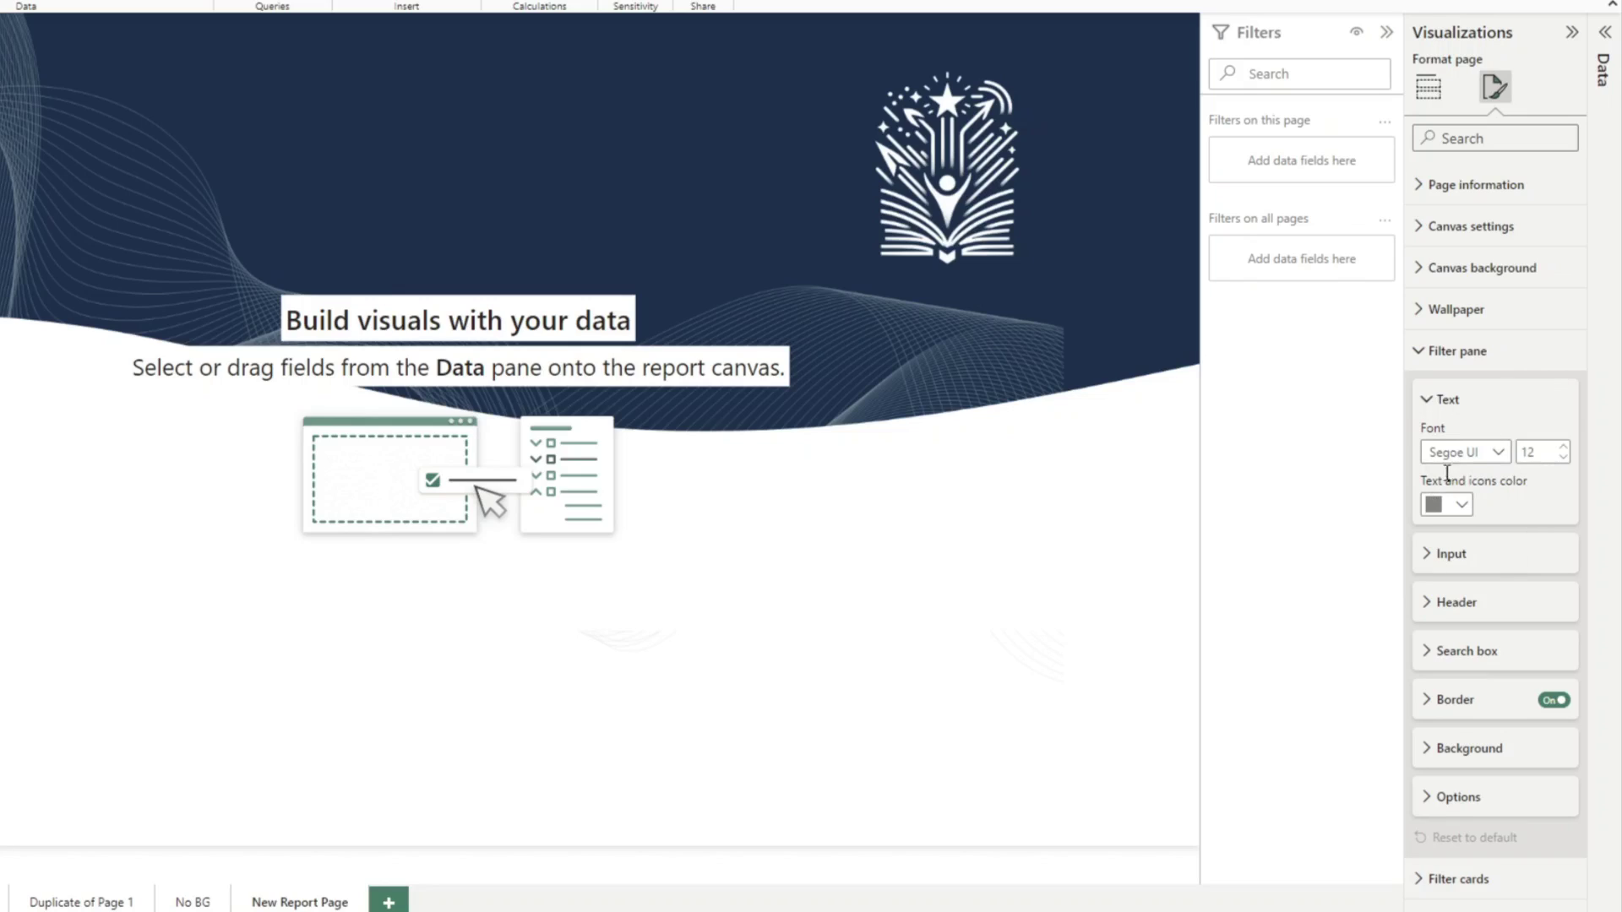
Step: Set the filter pane's text and icons color to orange-red and its input box color to light orange, then collapse those settings
click(1466, 505)
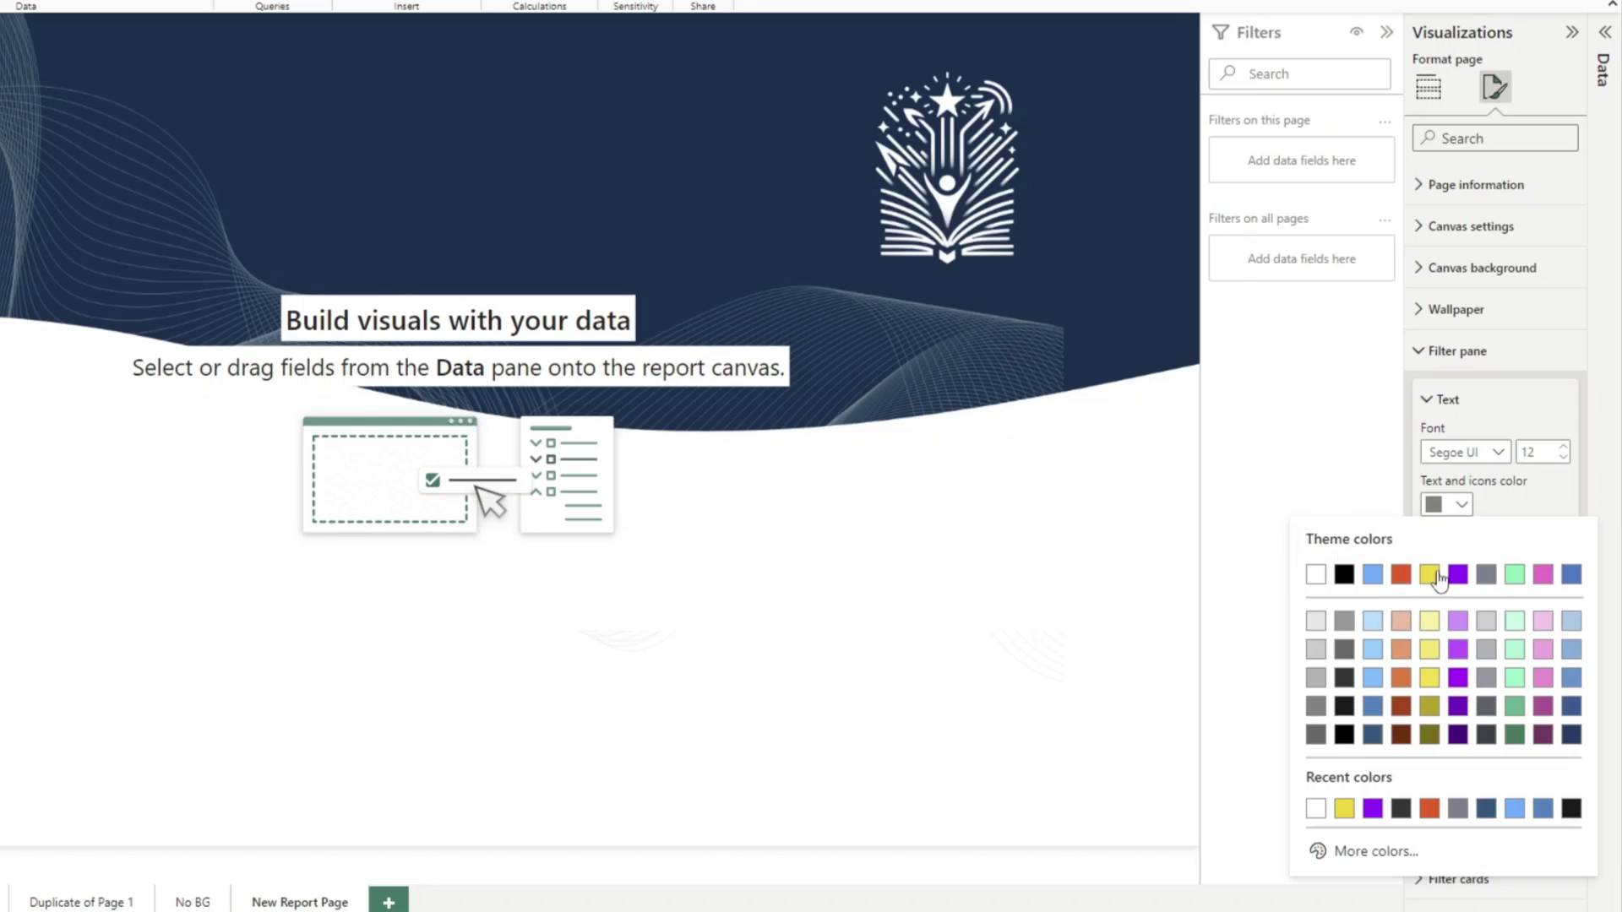
click(1403, 577)
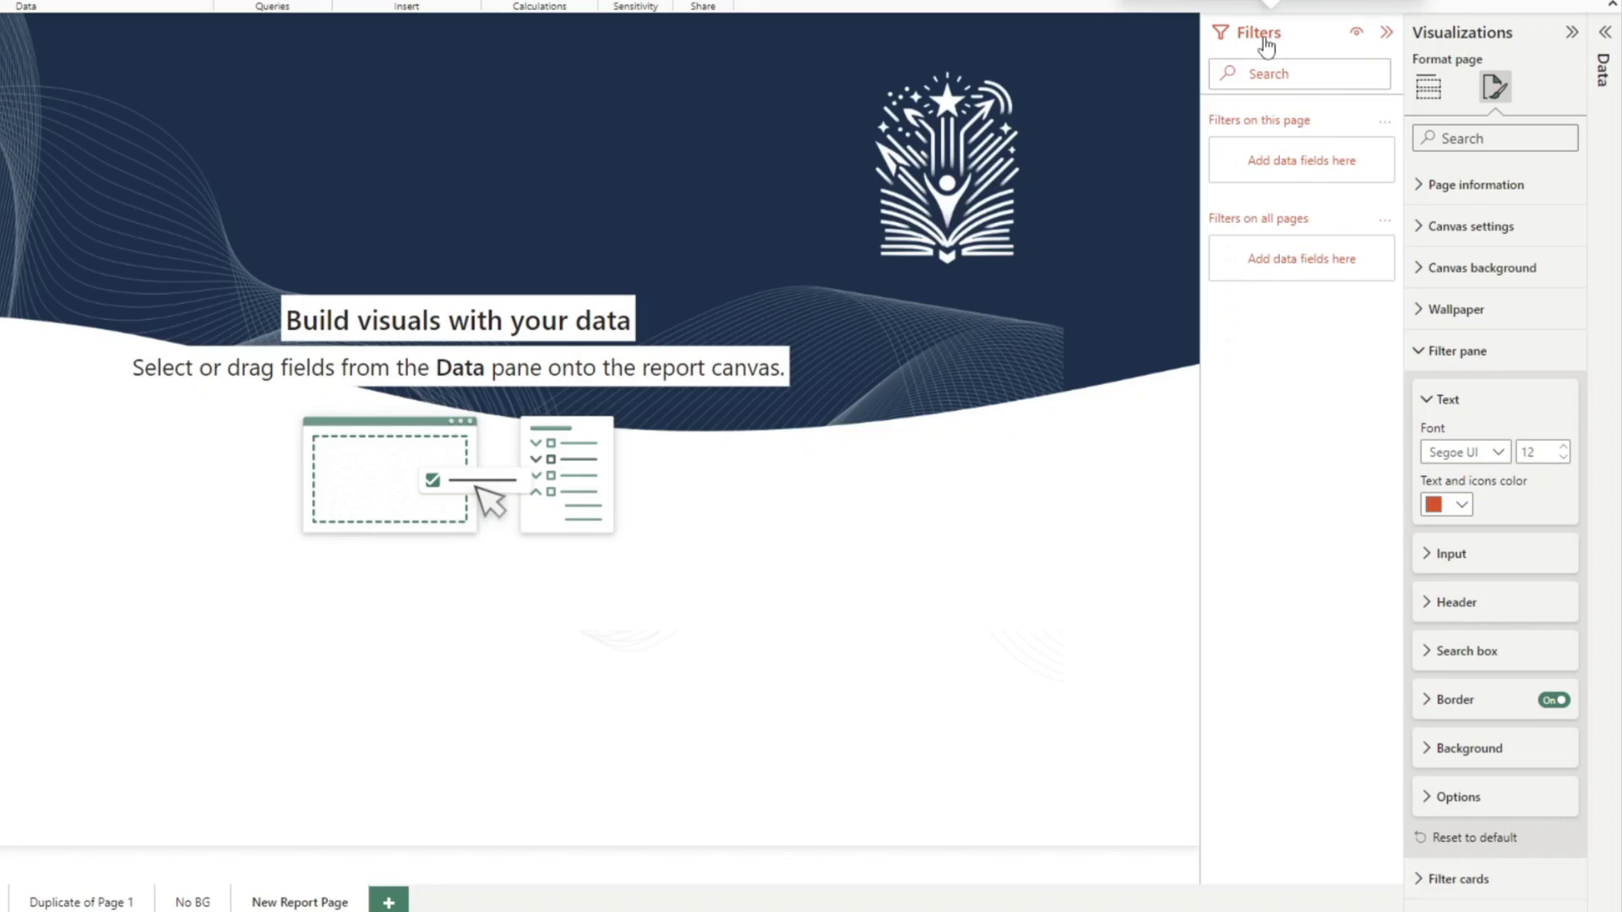
click(1450, 553)
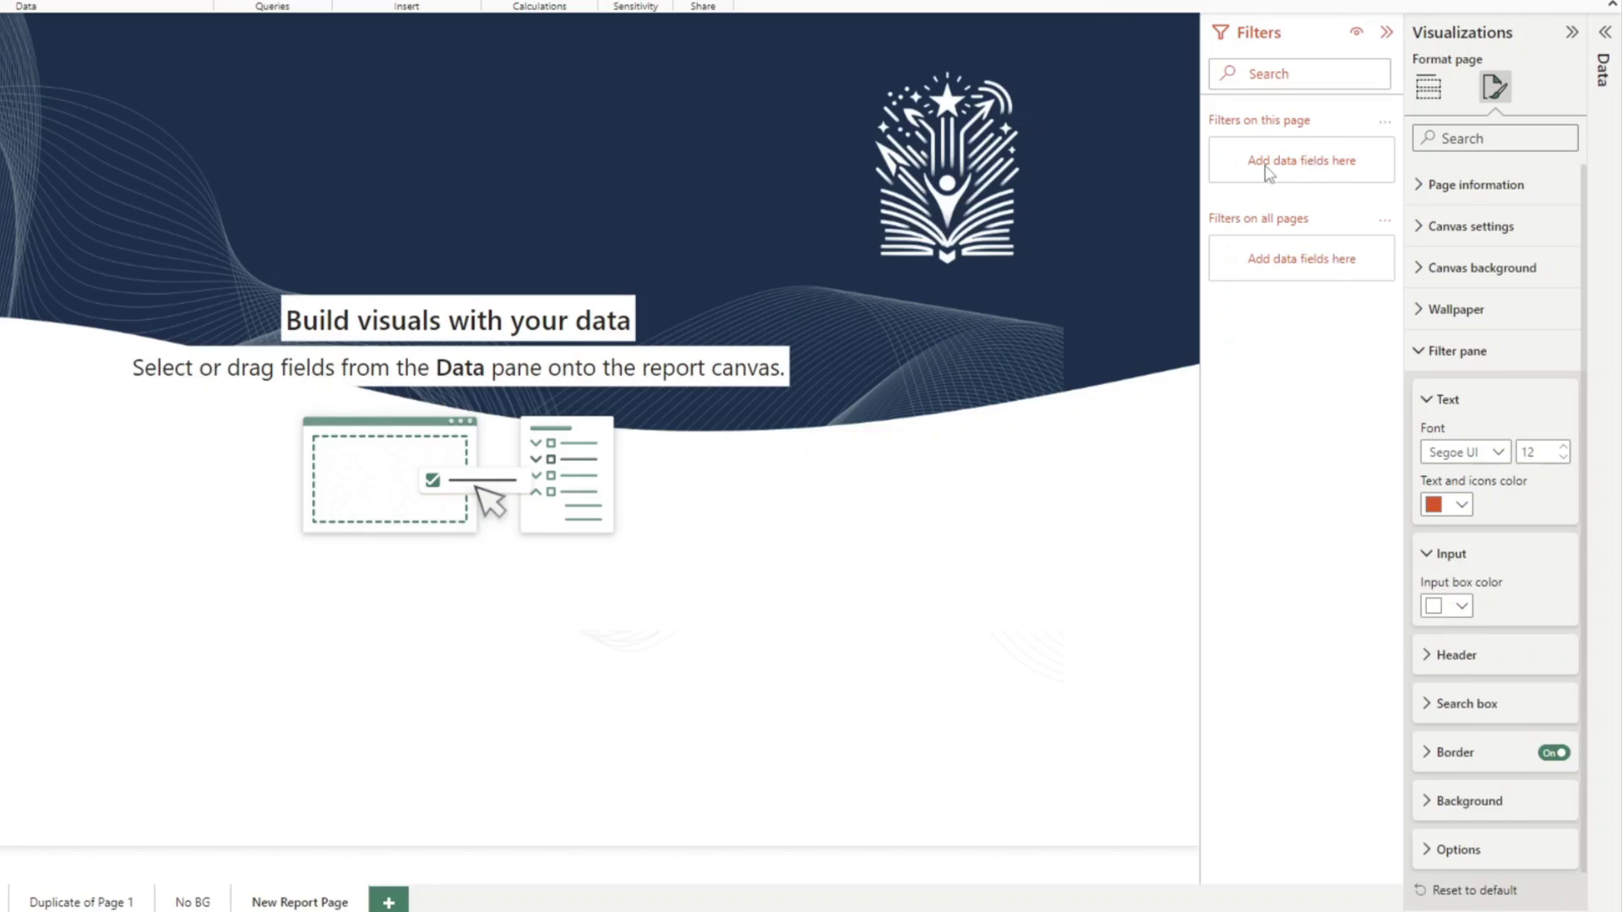
click(1447, 611)
click(1405, 338)
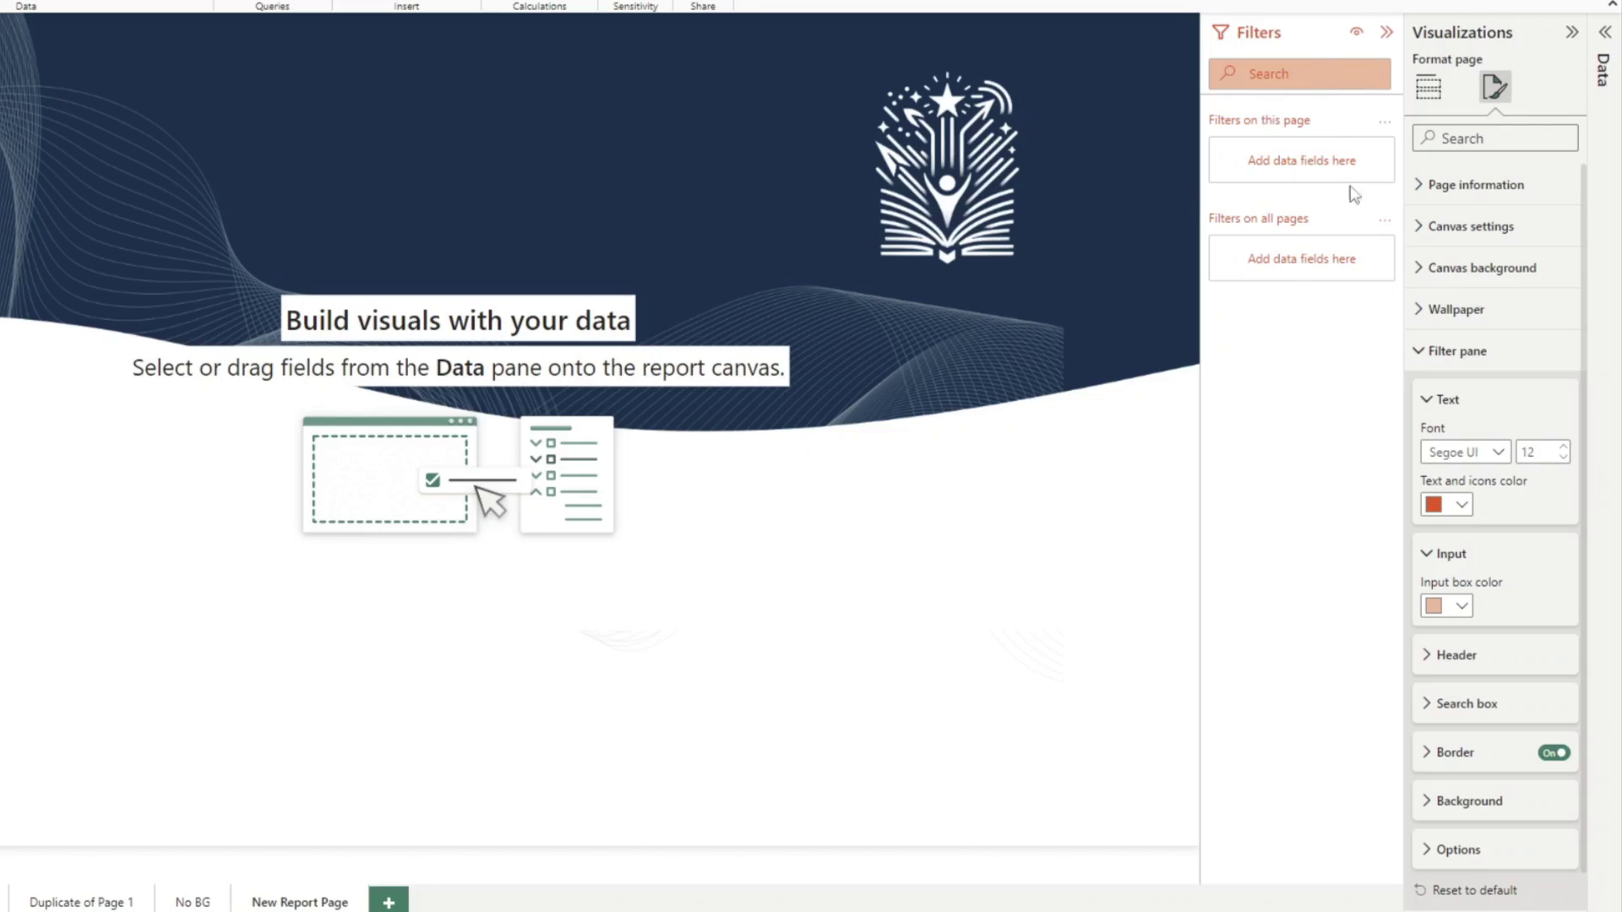
click(1469, 661)
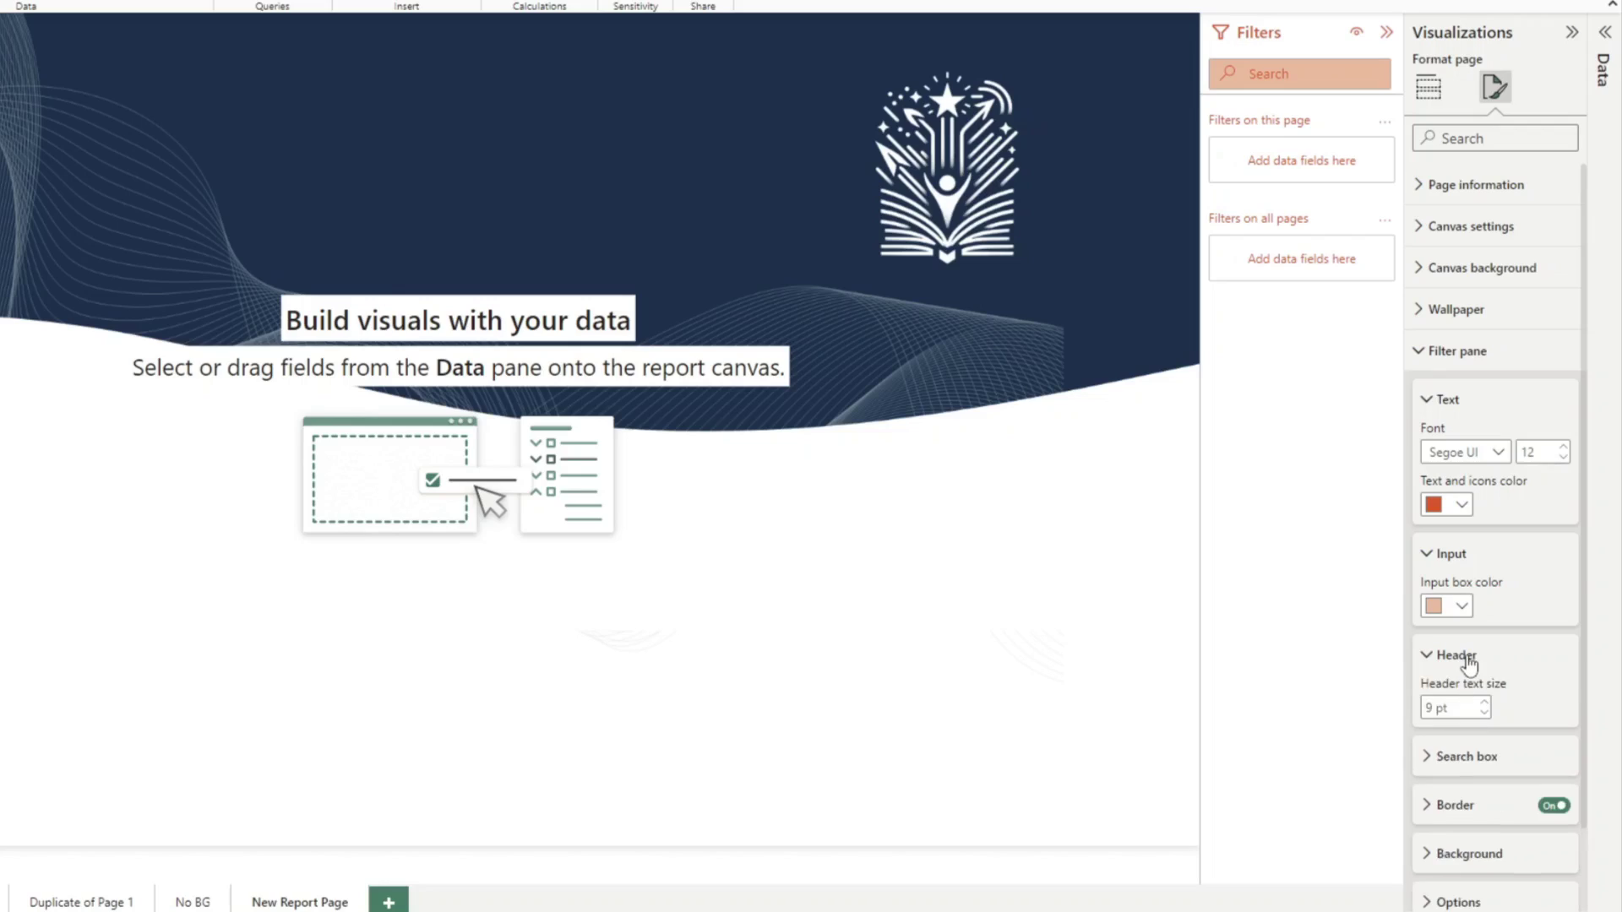
click(1469, 659)
click(1459, 409)
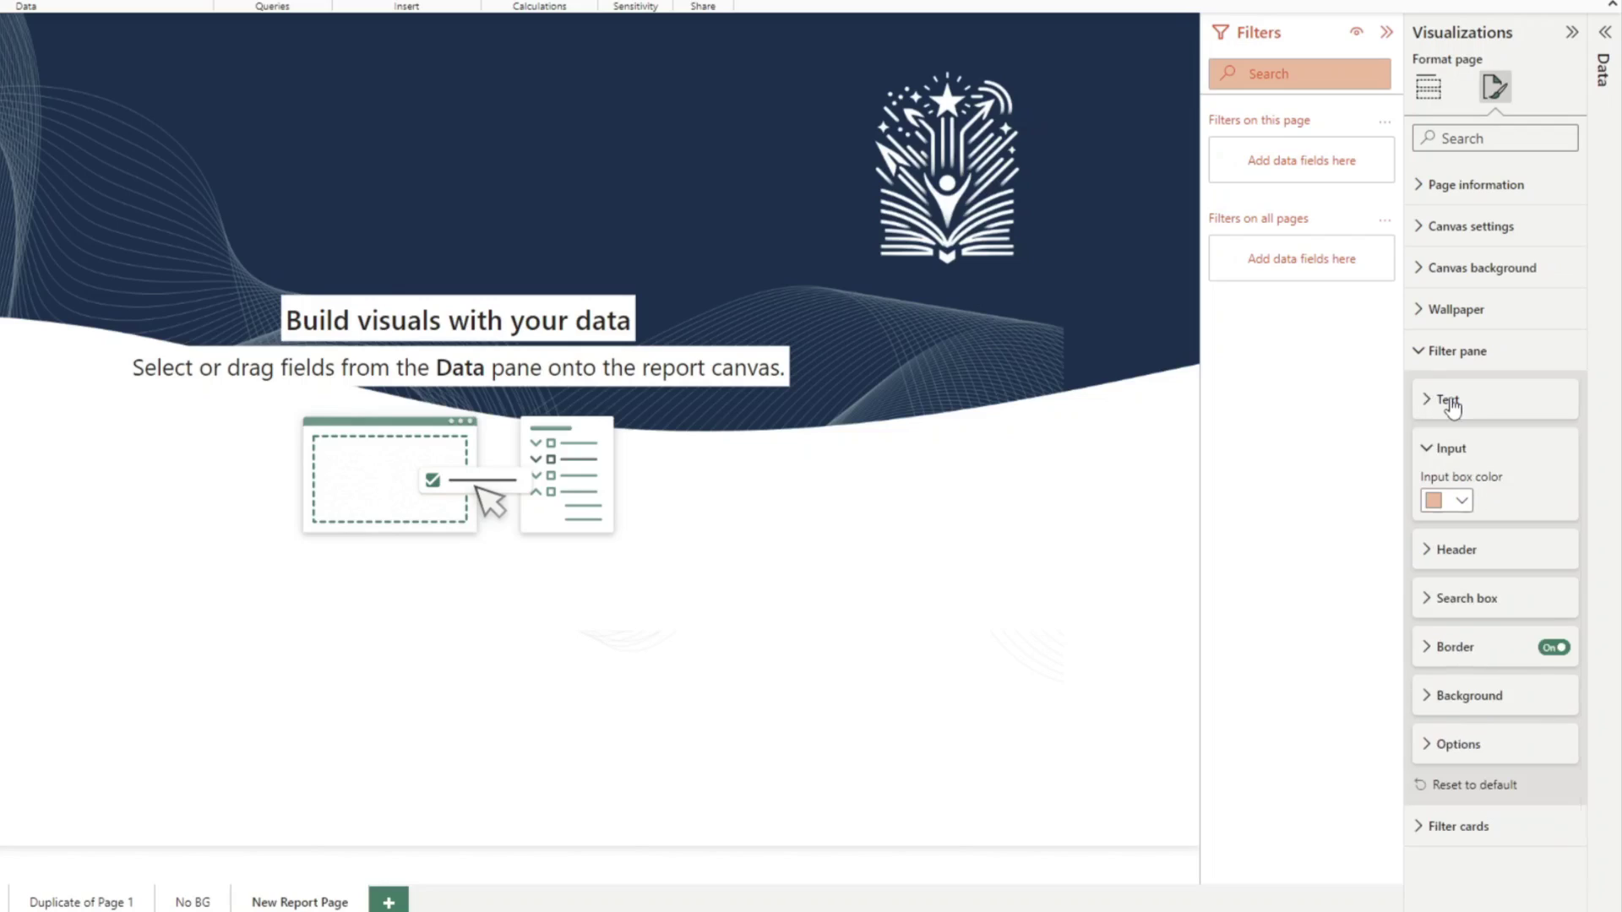
click(1453, 454)
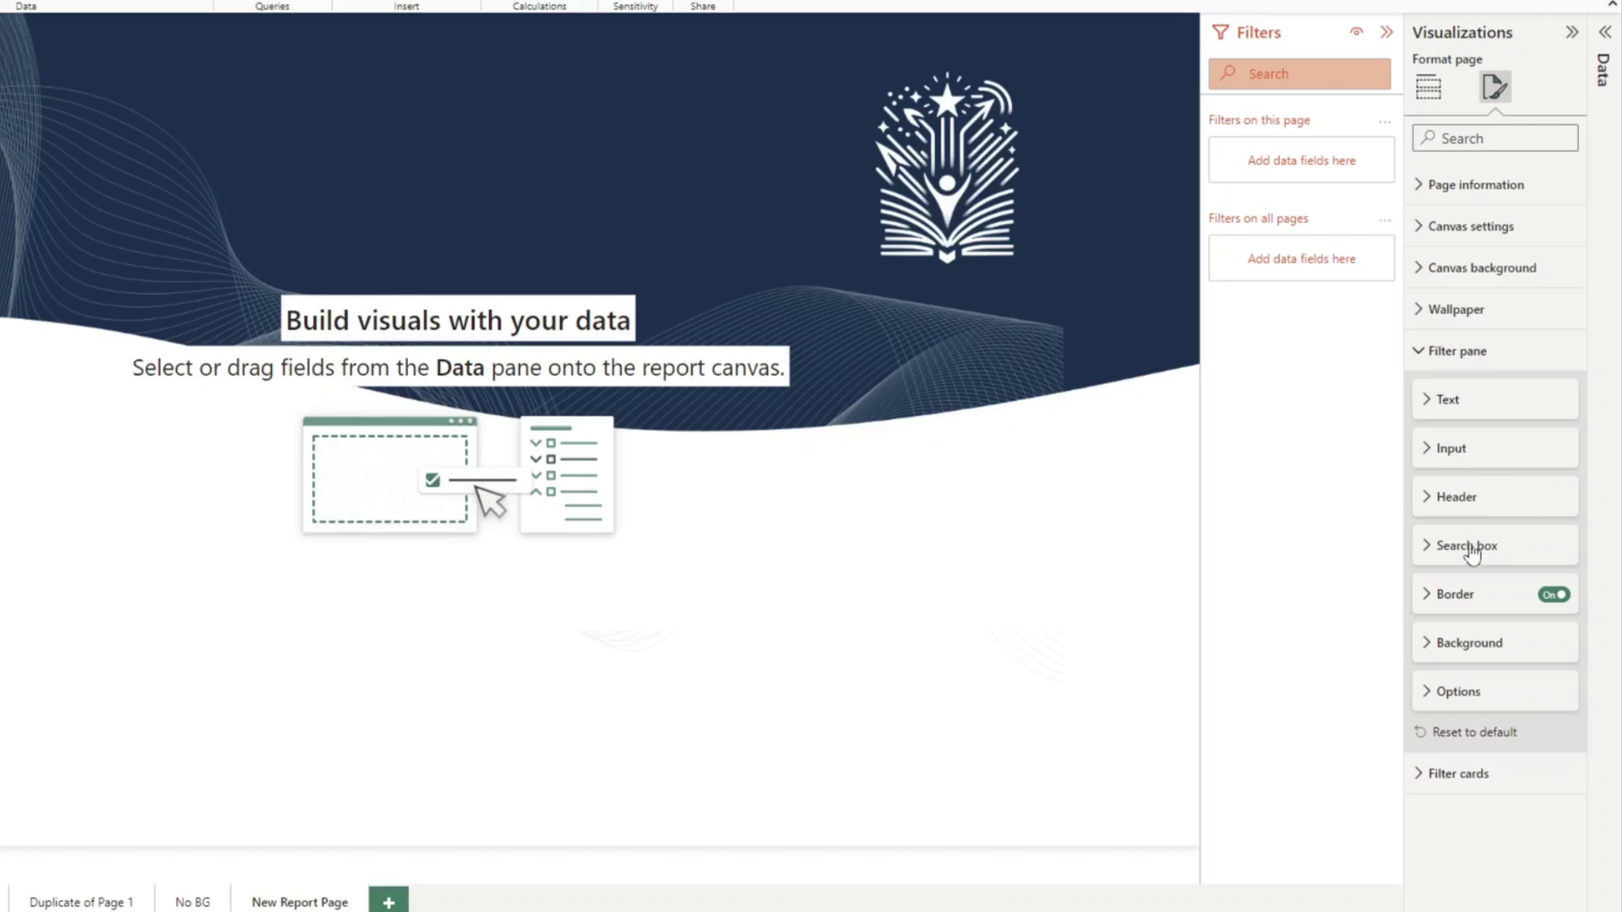
Step: Try the medium gray theme color as the filter pane's background color
click(1445, 649)
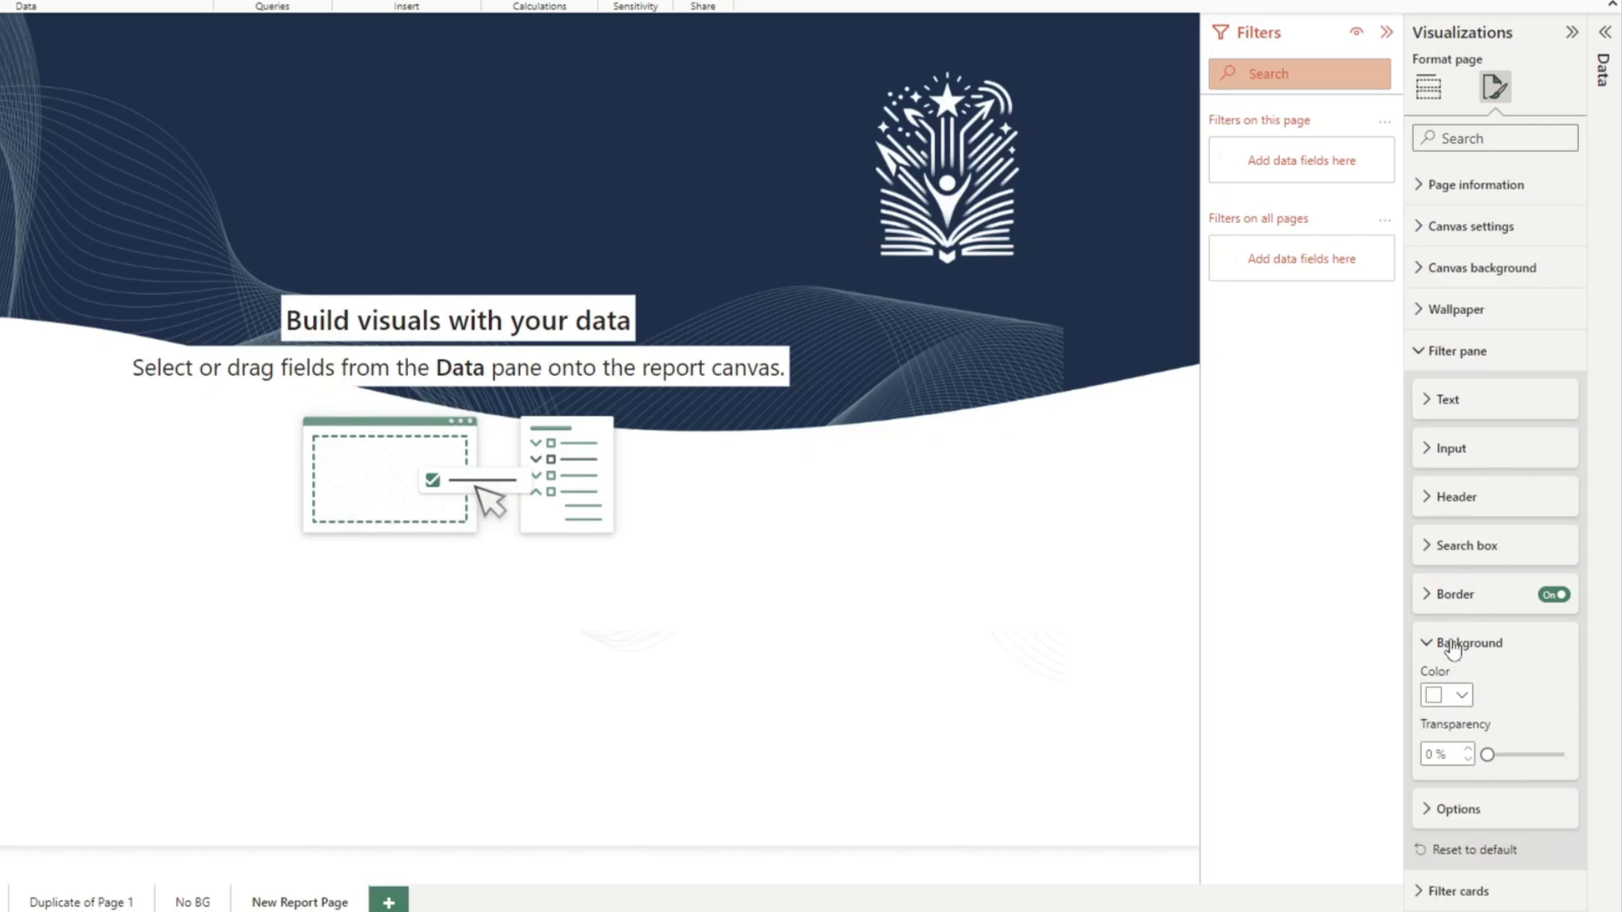
click(1451, 701)
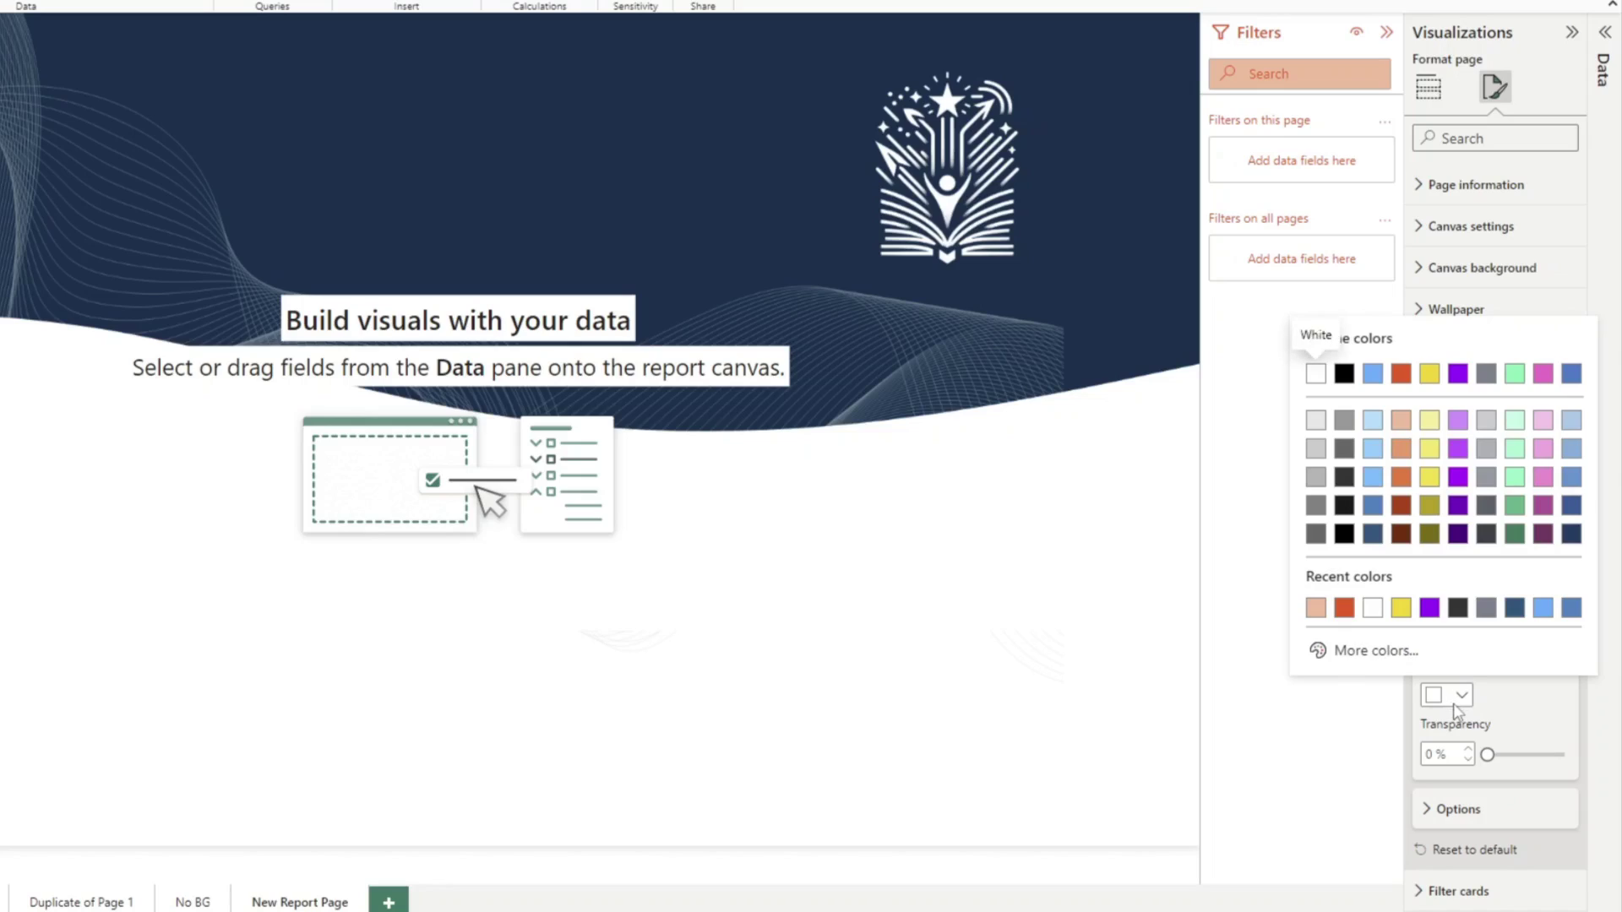
click(1489, 377)
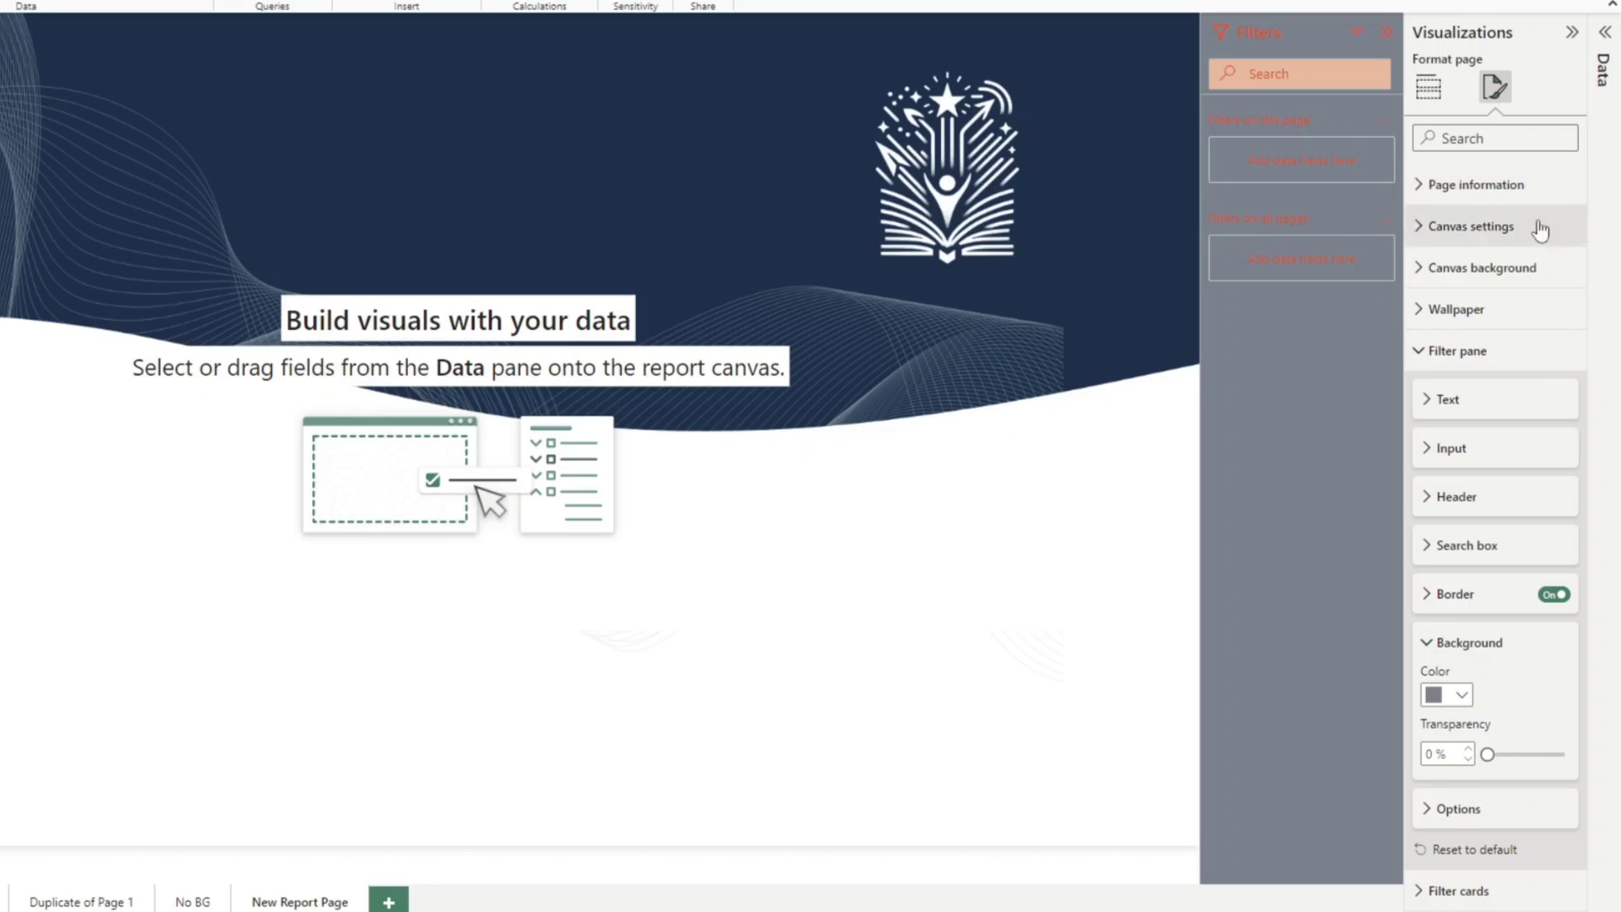
Step: Set the filter pane's background color to light gray and collapse the filter pane settings
click(1448, 701)
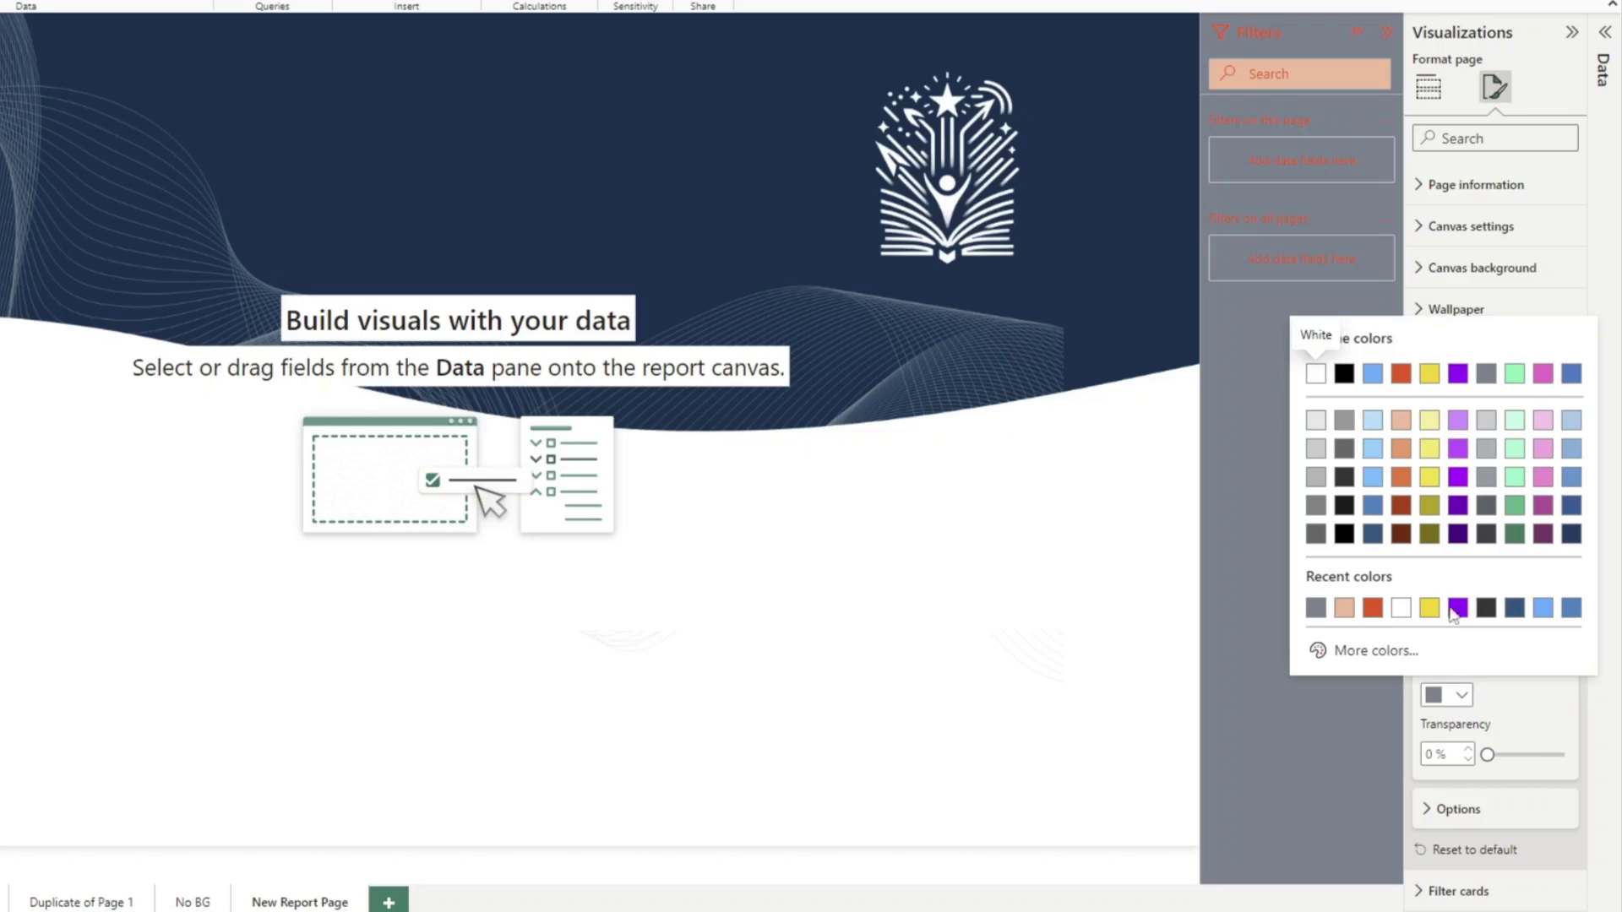
click(1315, 423)
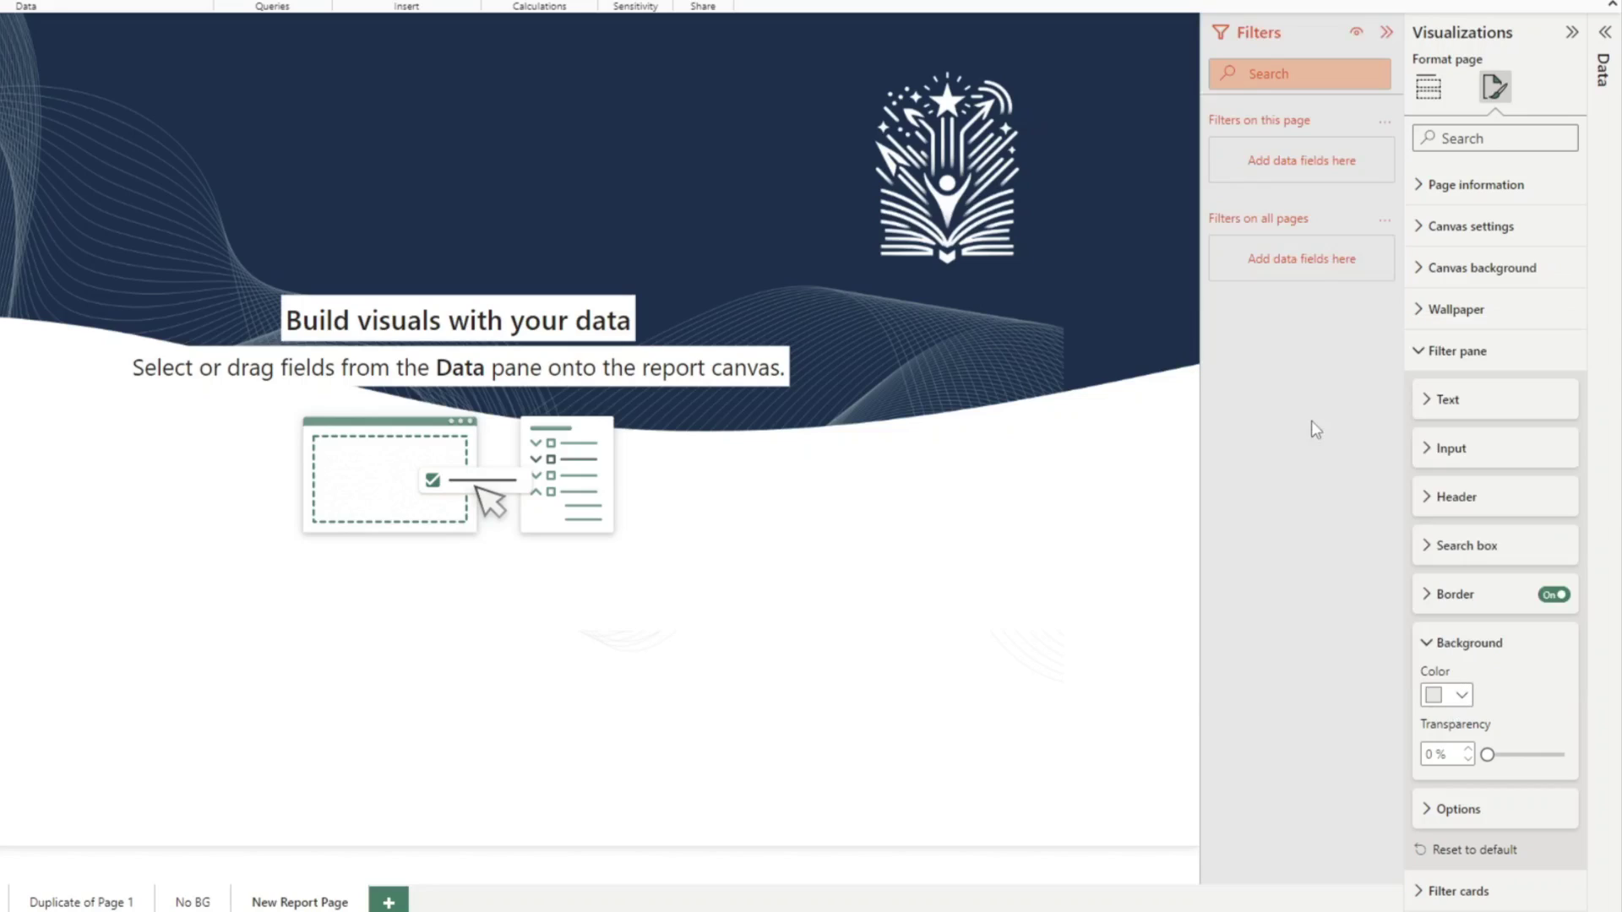
click(1480, 647)
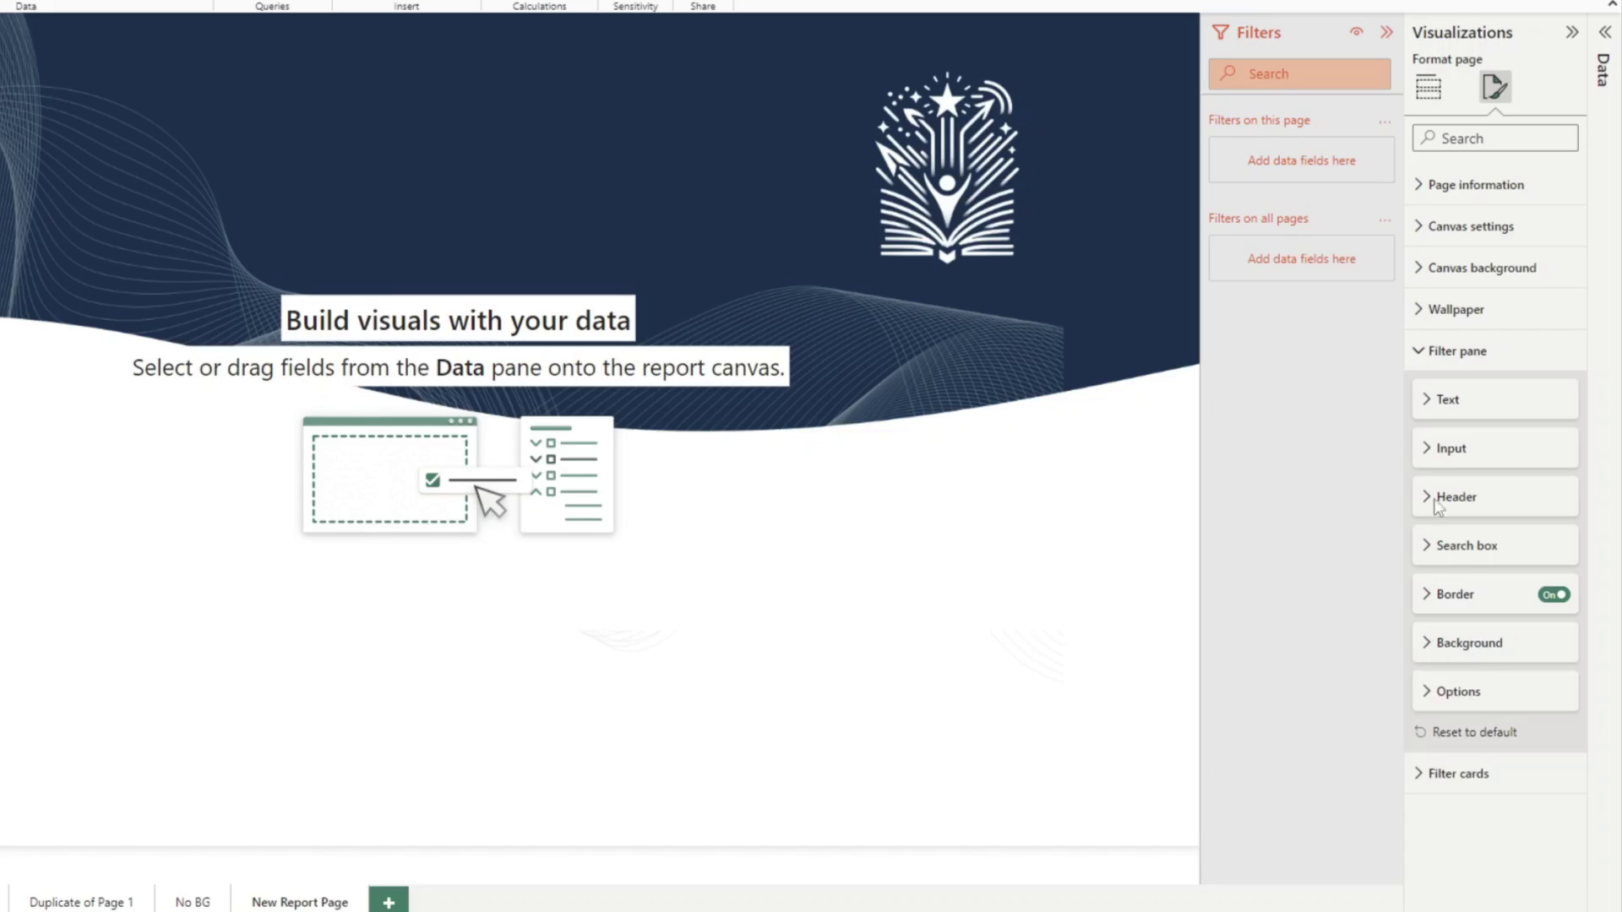
click(1440, 361)
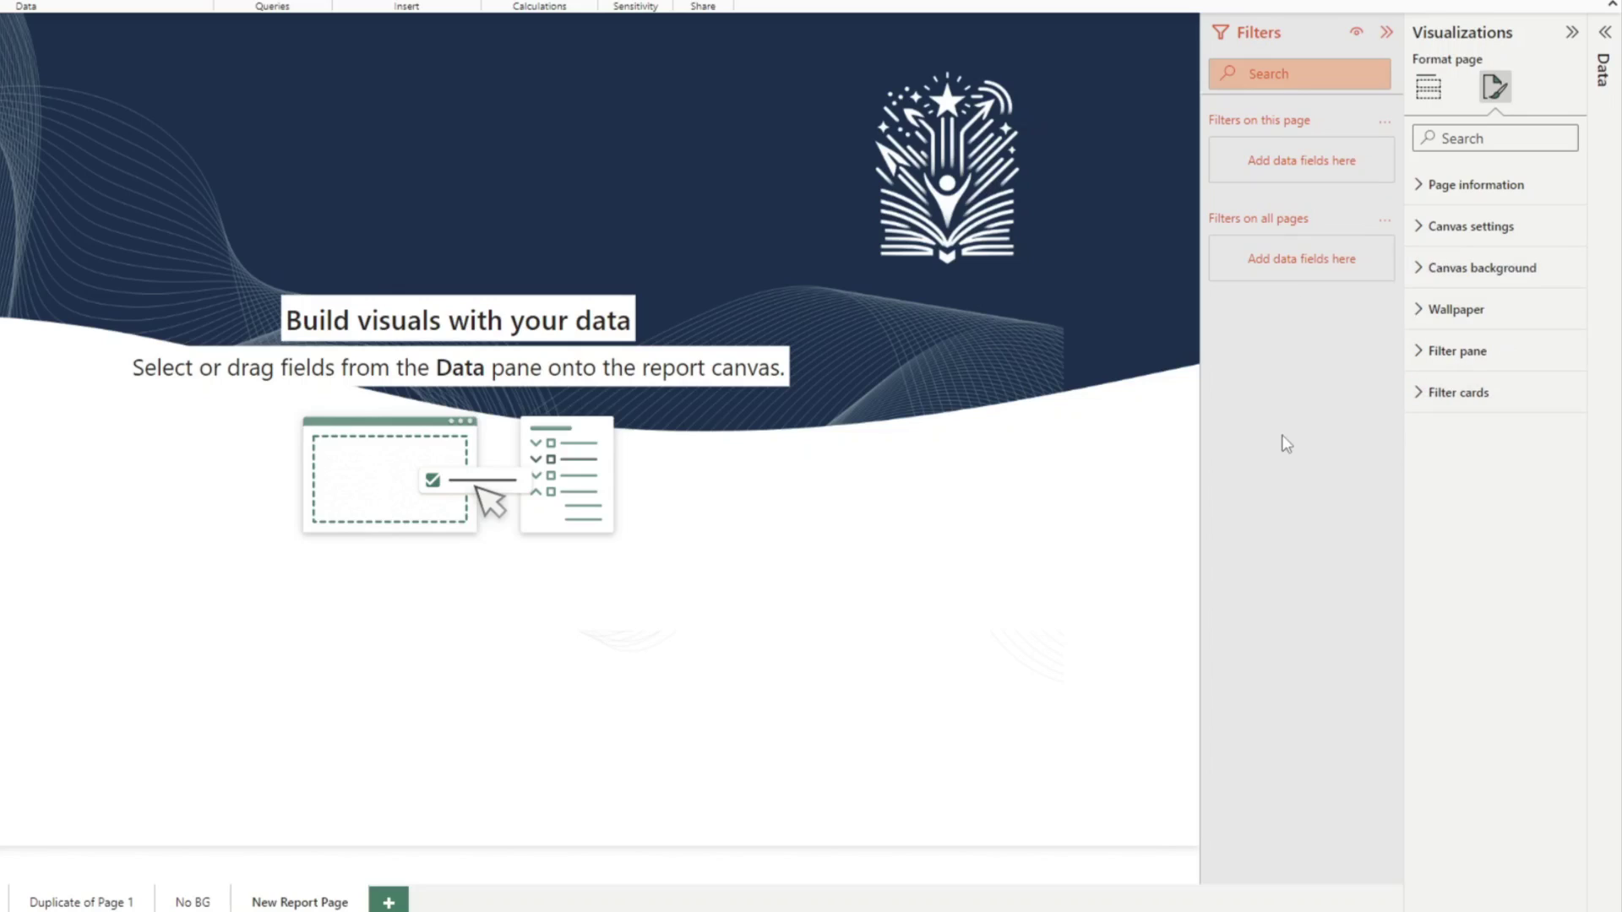
Step: Expand the Data pane and examine the fields of the Funding Change (%) and Funding Table tables
click(1608, 38)
click(1342, 110)
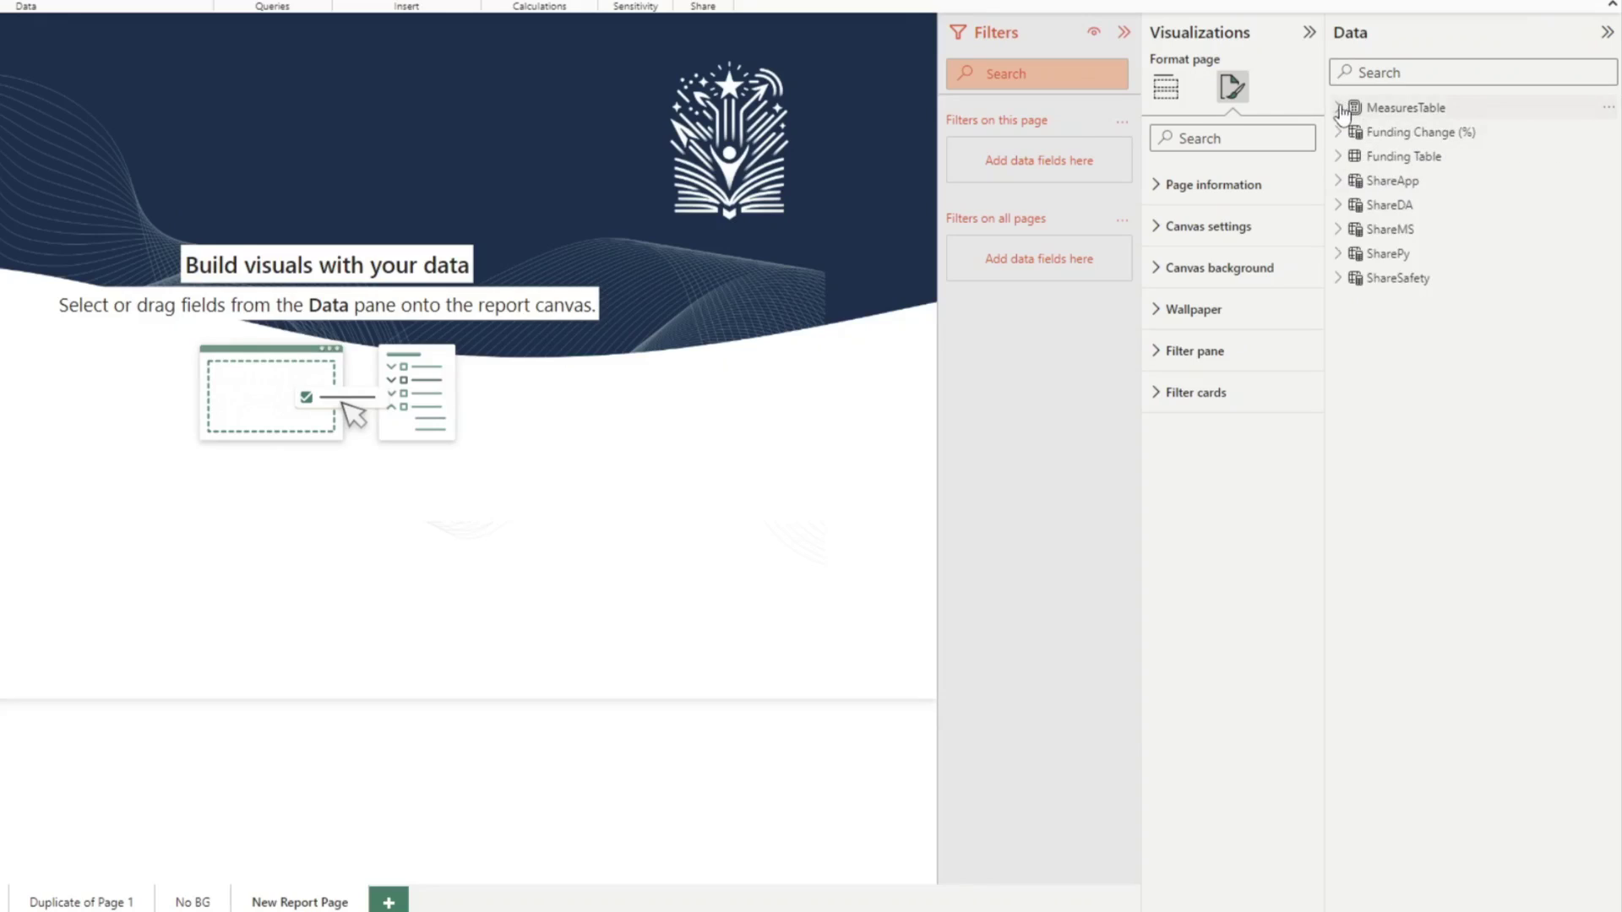
click(1340, 134)
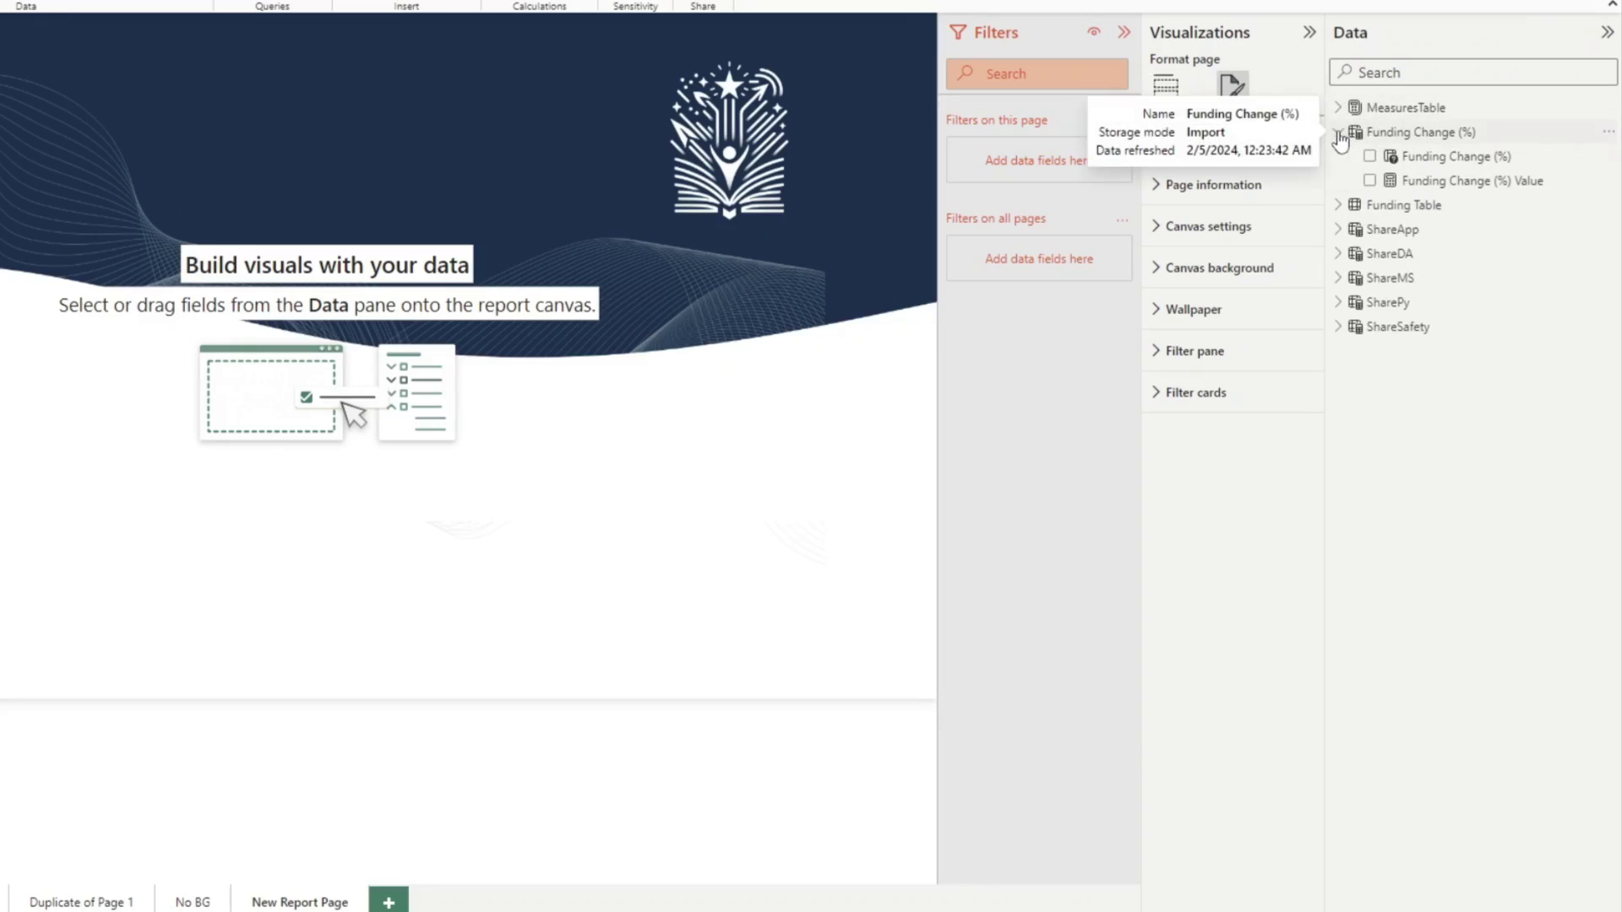
click(1341, 134)
click(1341, 157)
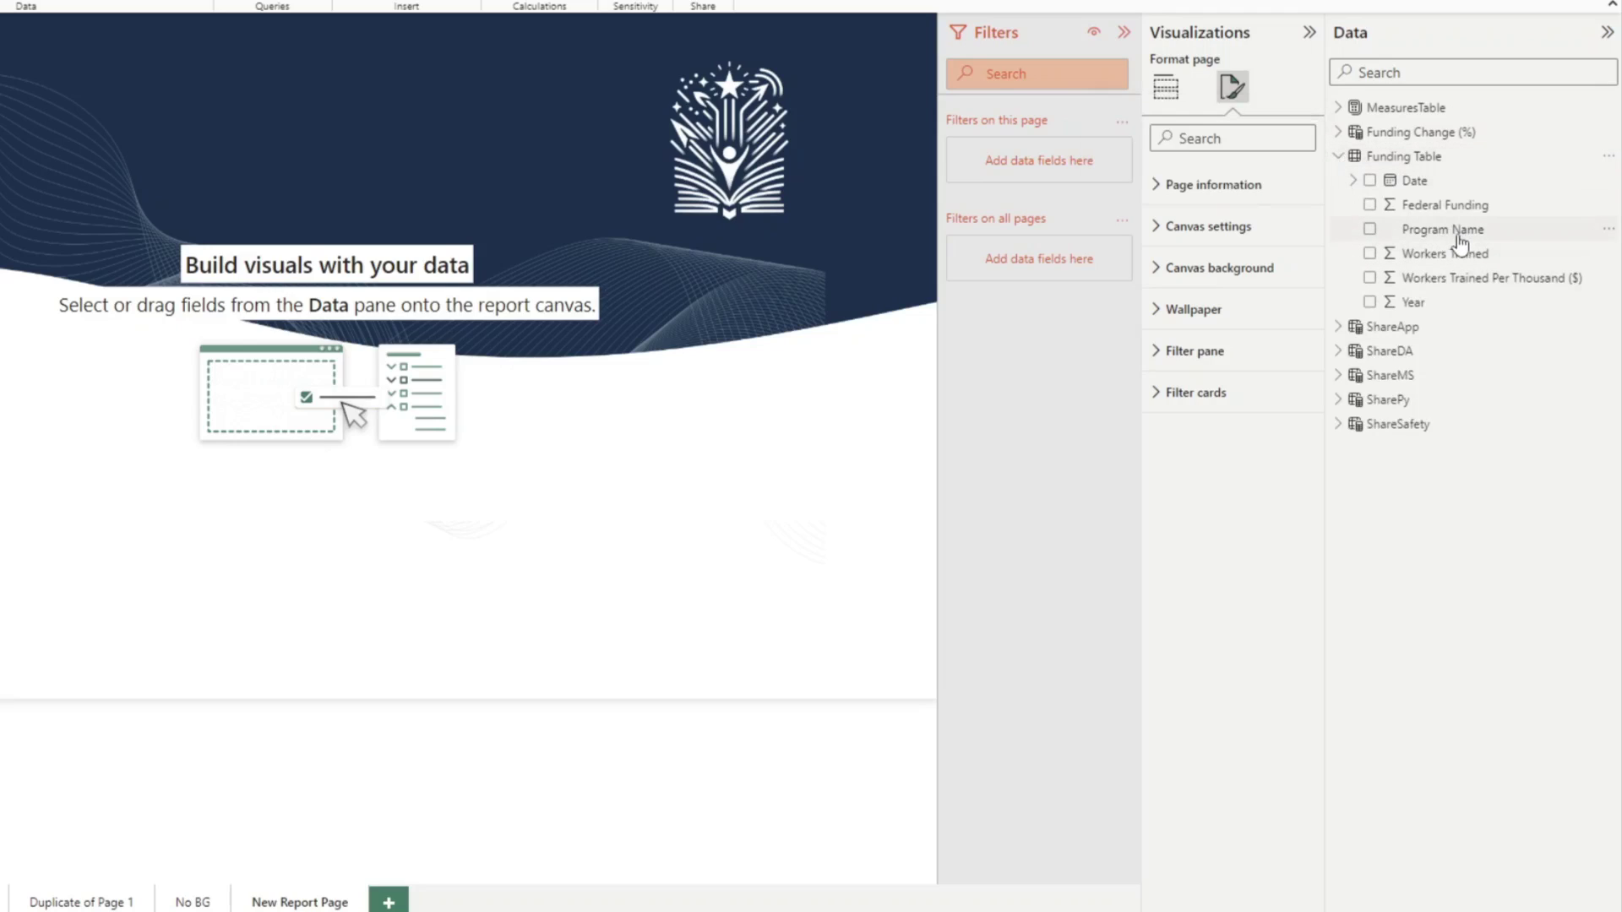
Step: Add the Program Name field from Funding Table to the filters on this page and collapse the Data pane
drag(1459, 241, 1037, 164)
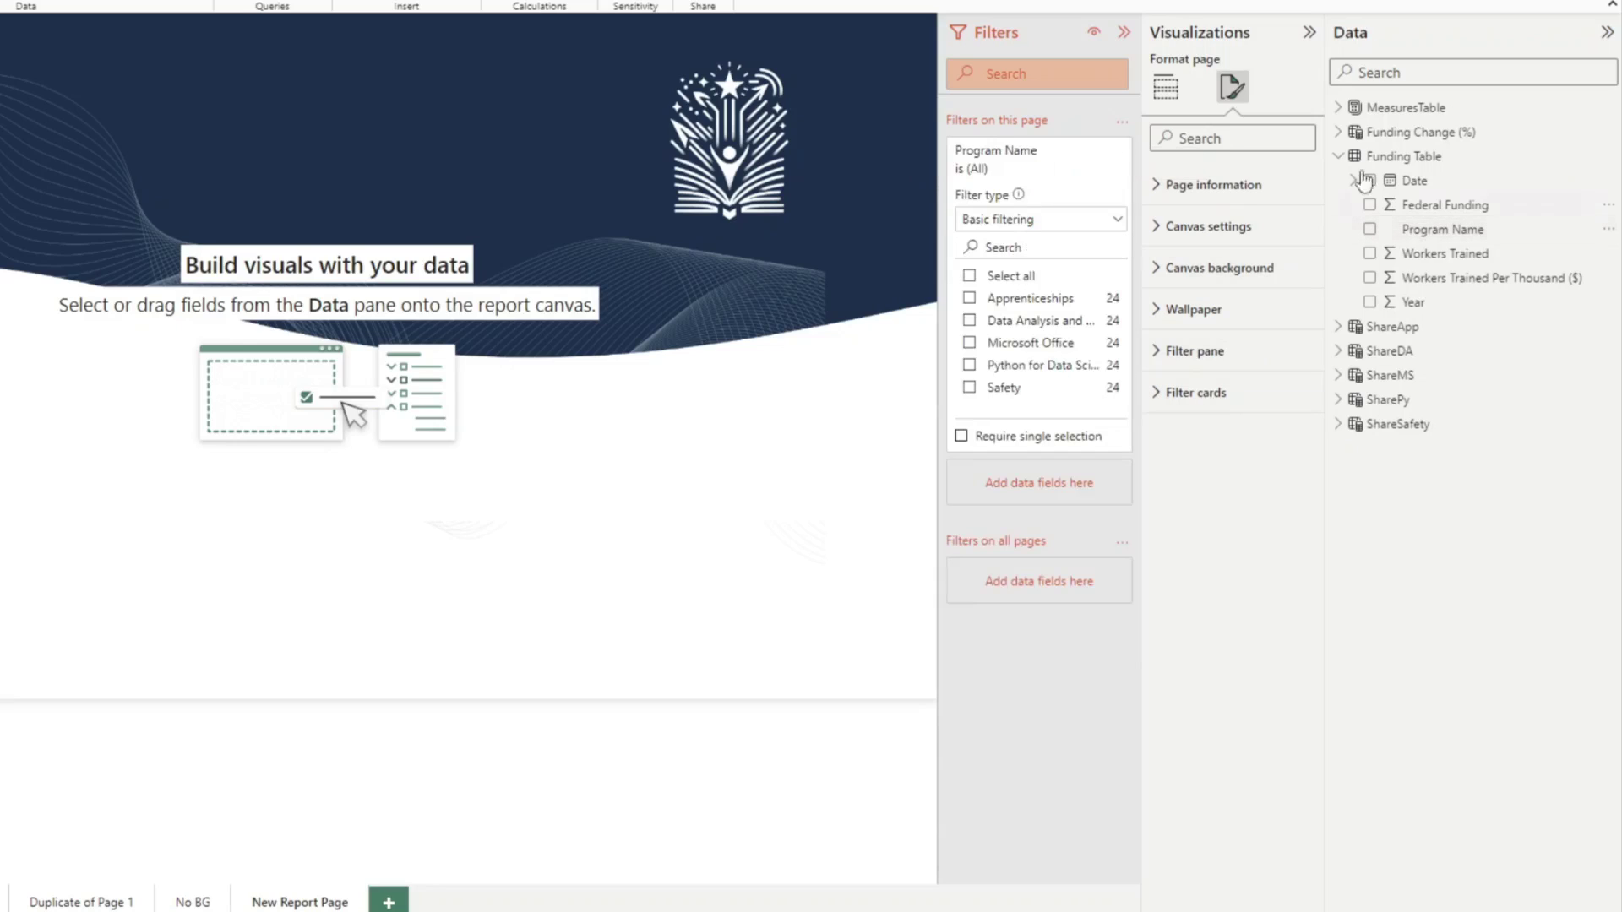
click(1607, 32)
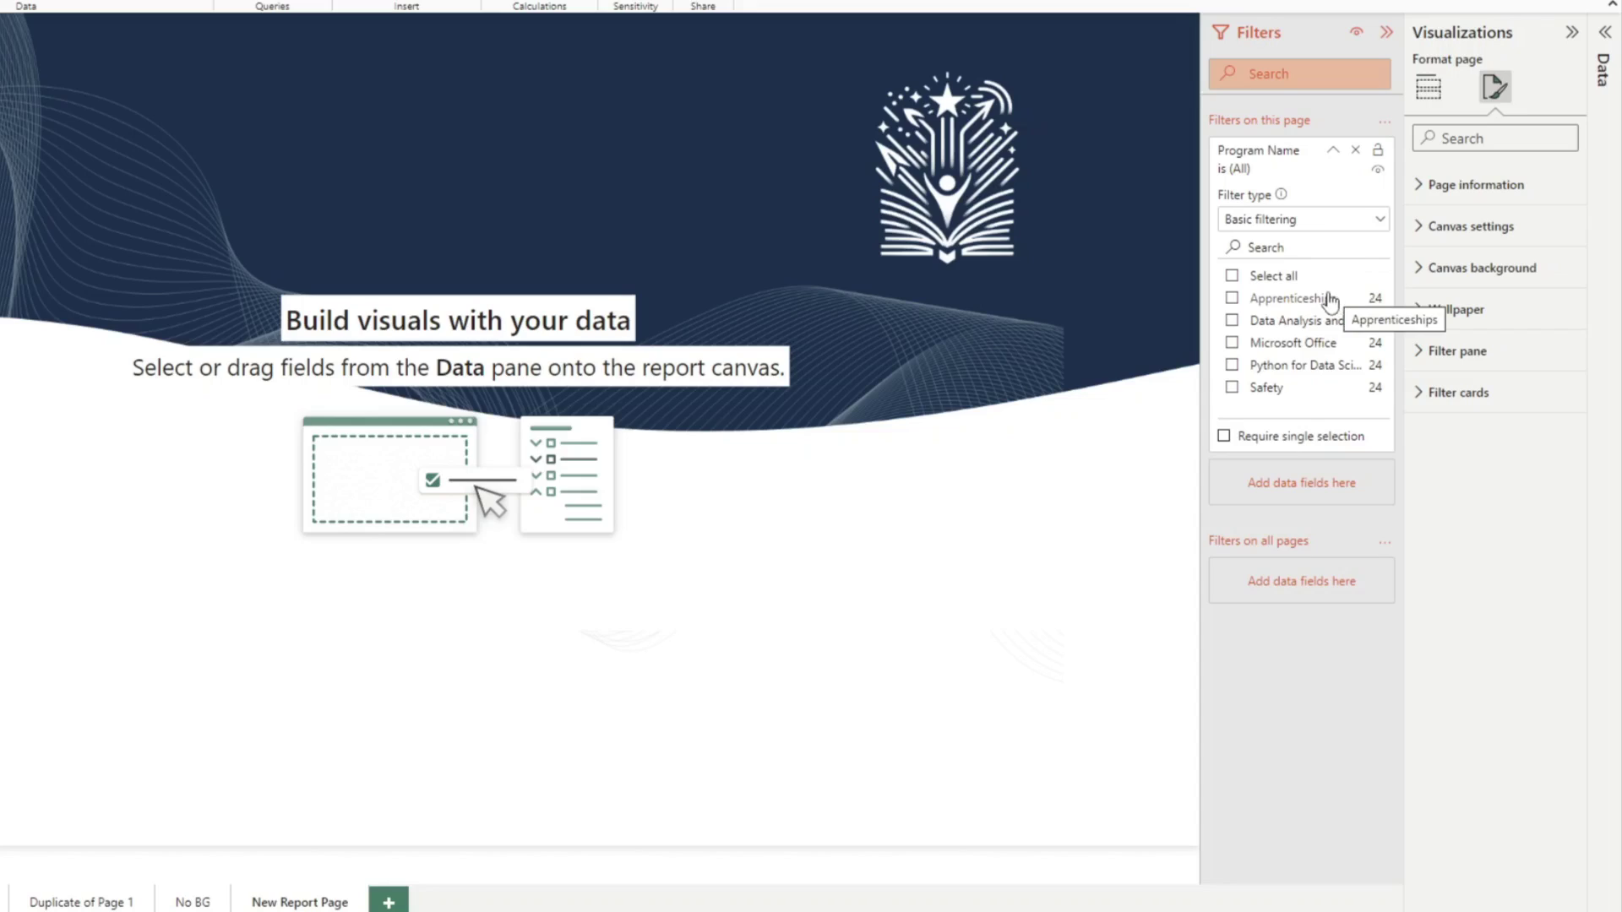
Step: Try gray as the filter cards' text and icons color in the Default state, and settle on white
click(1428, 402)
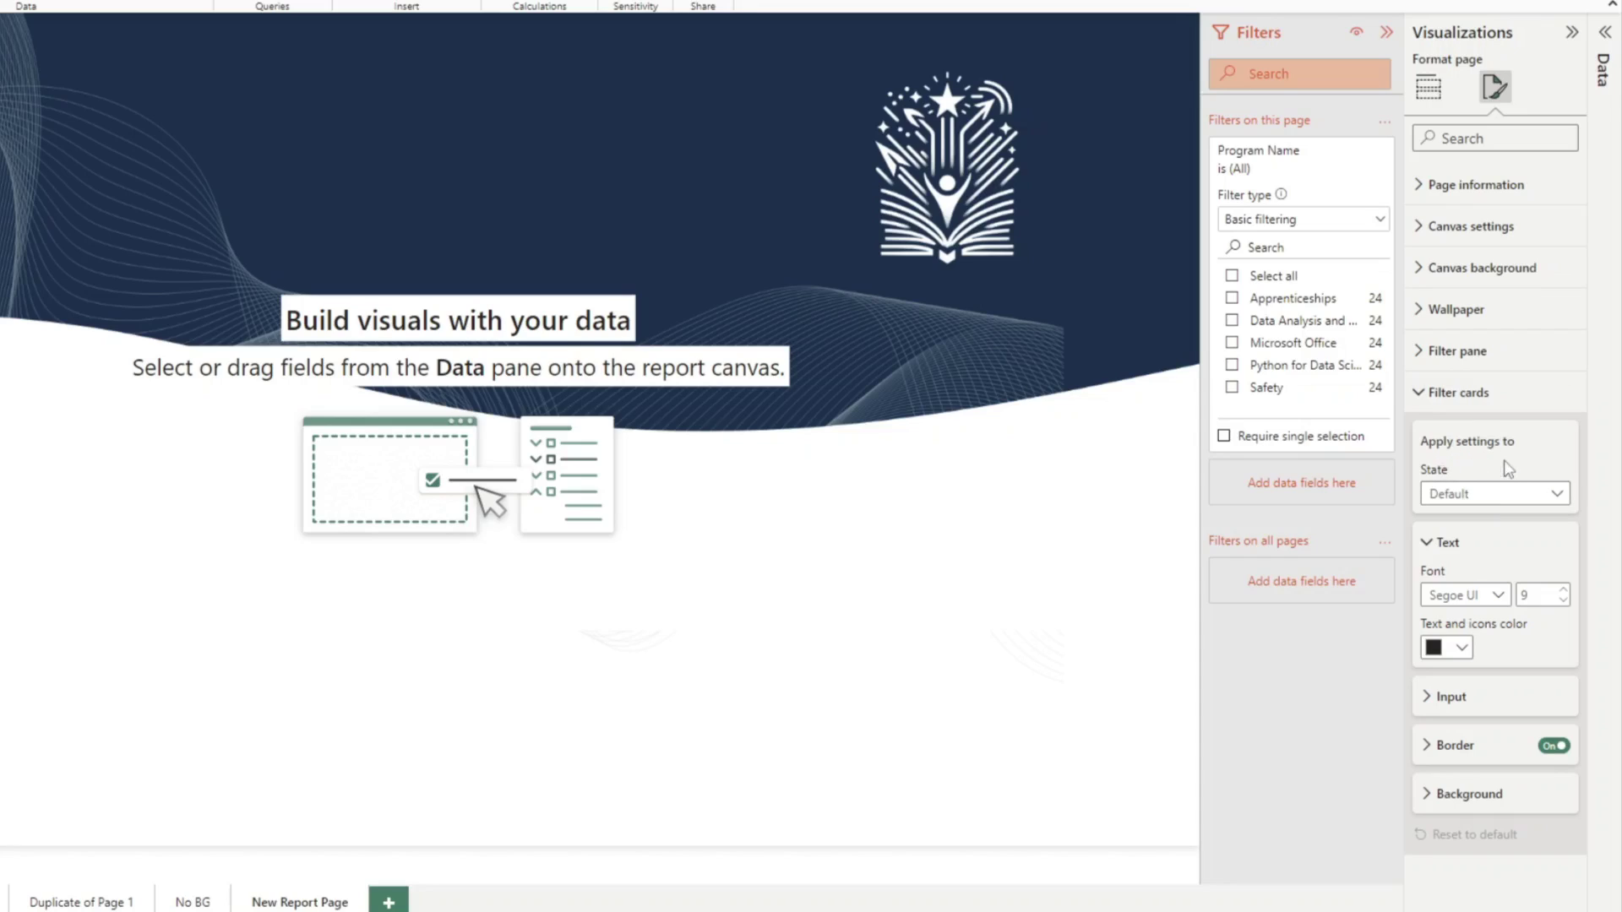
click(1453, 651)
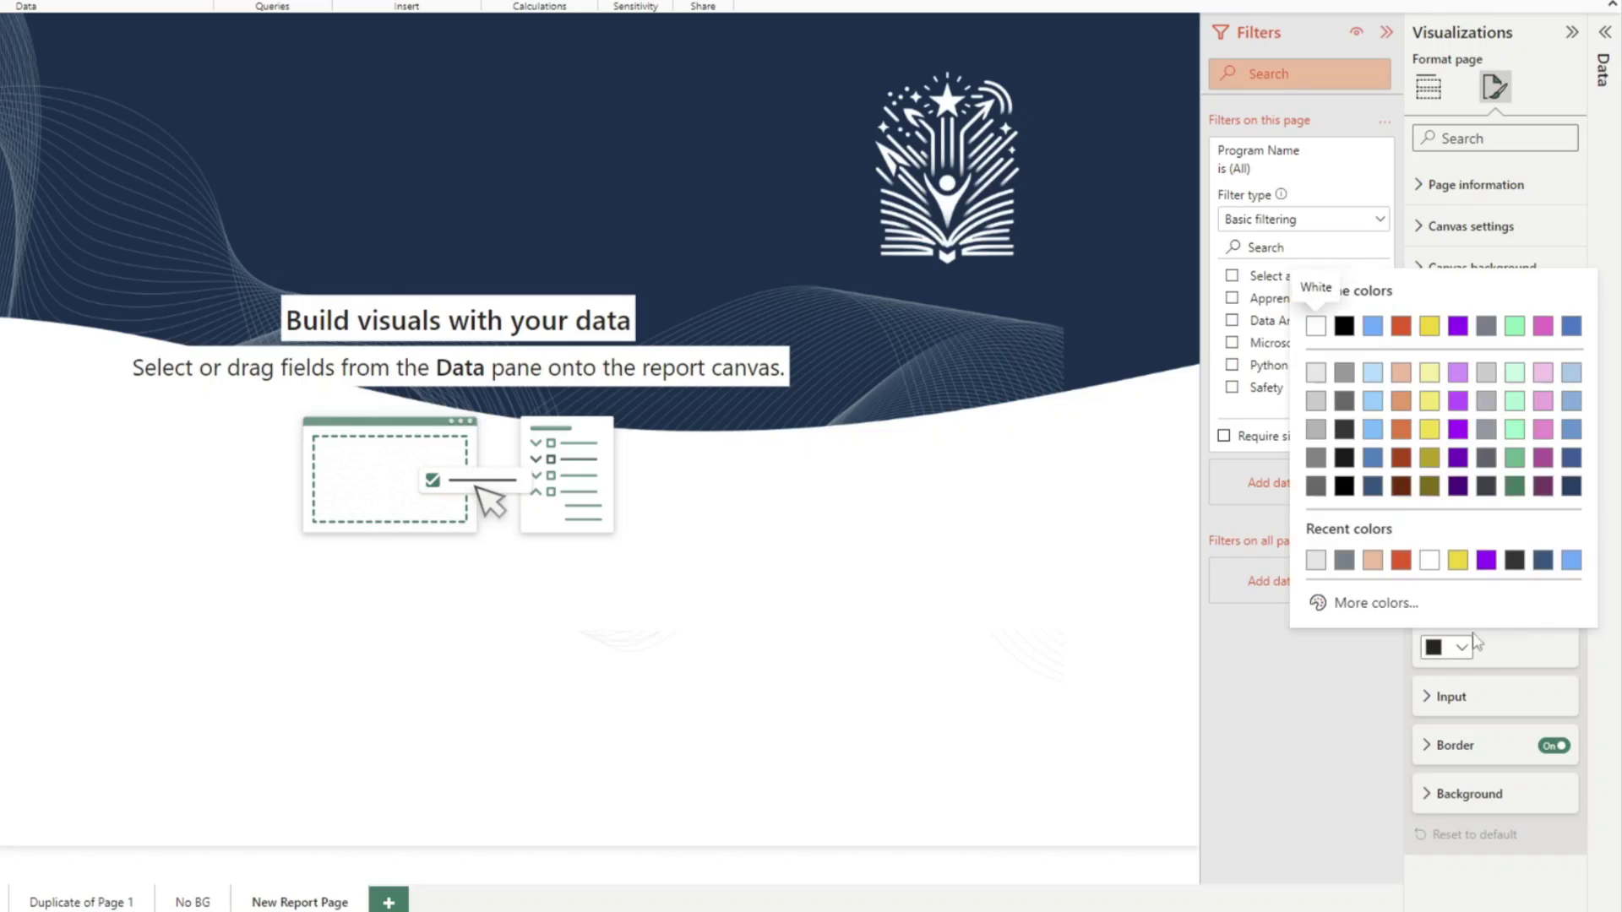
click(1491, 338)
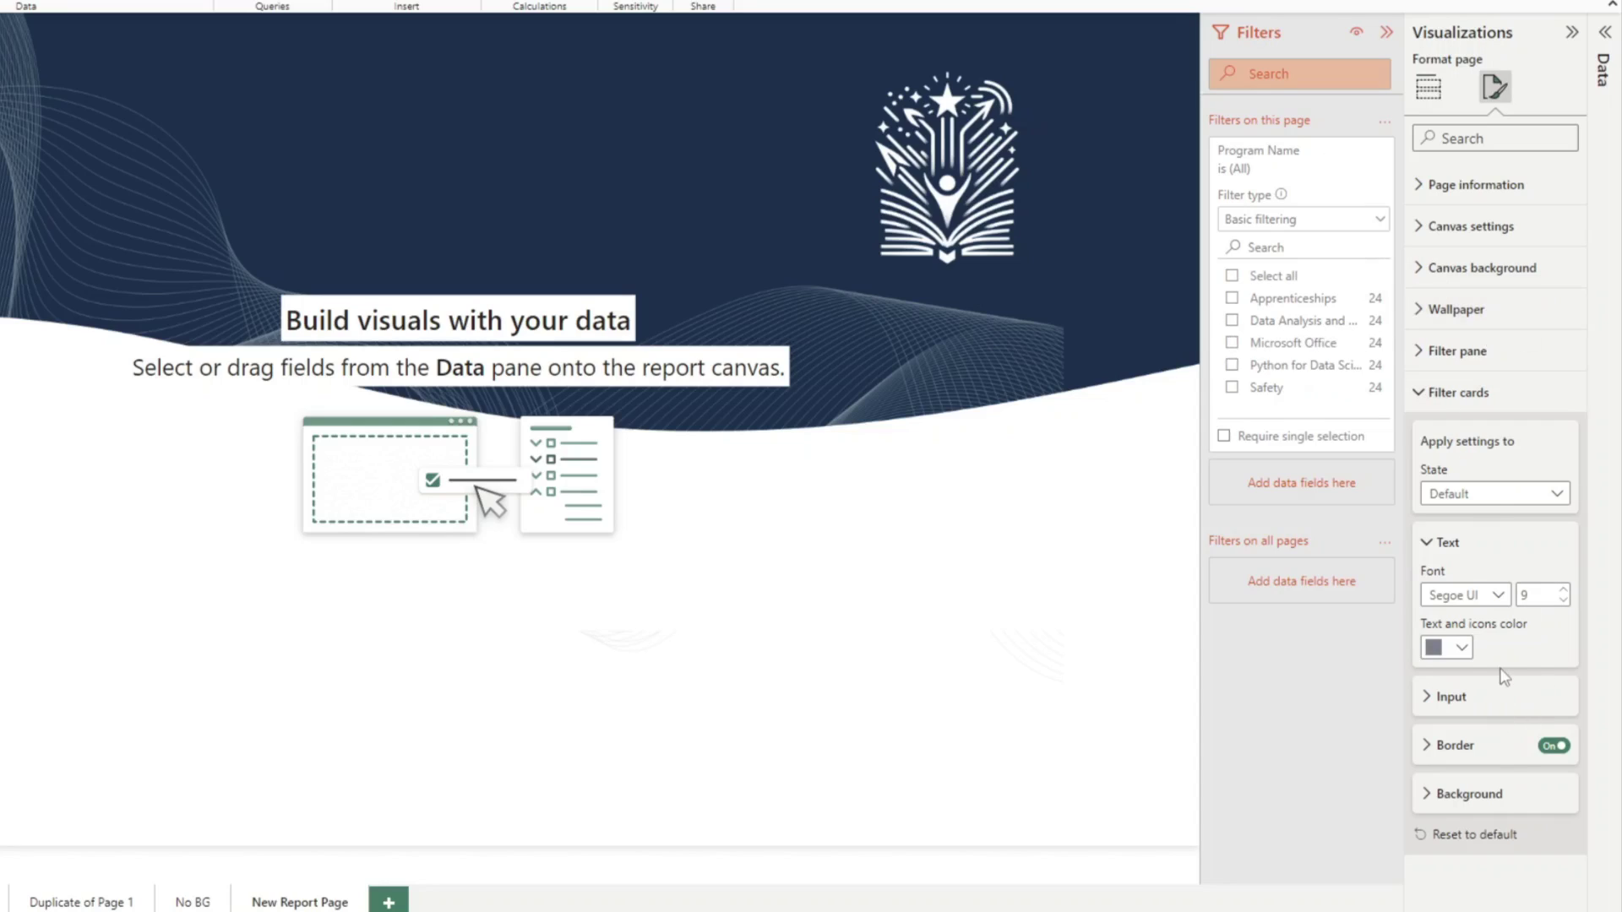
click(1458, 651)
click(1320, 330)
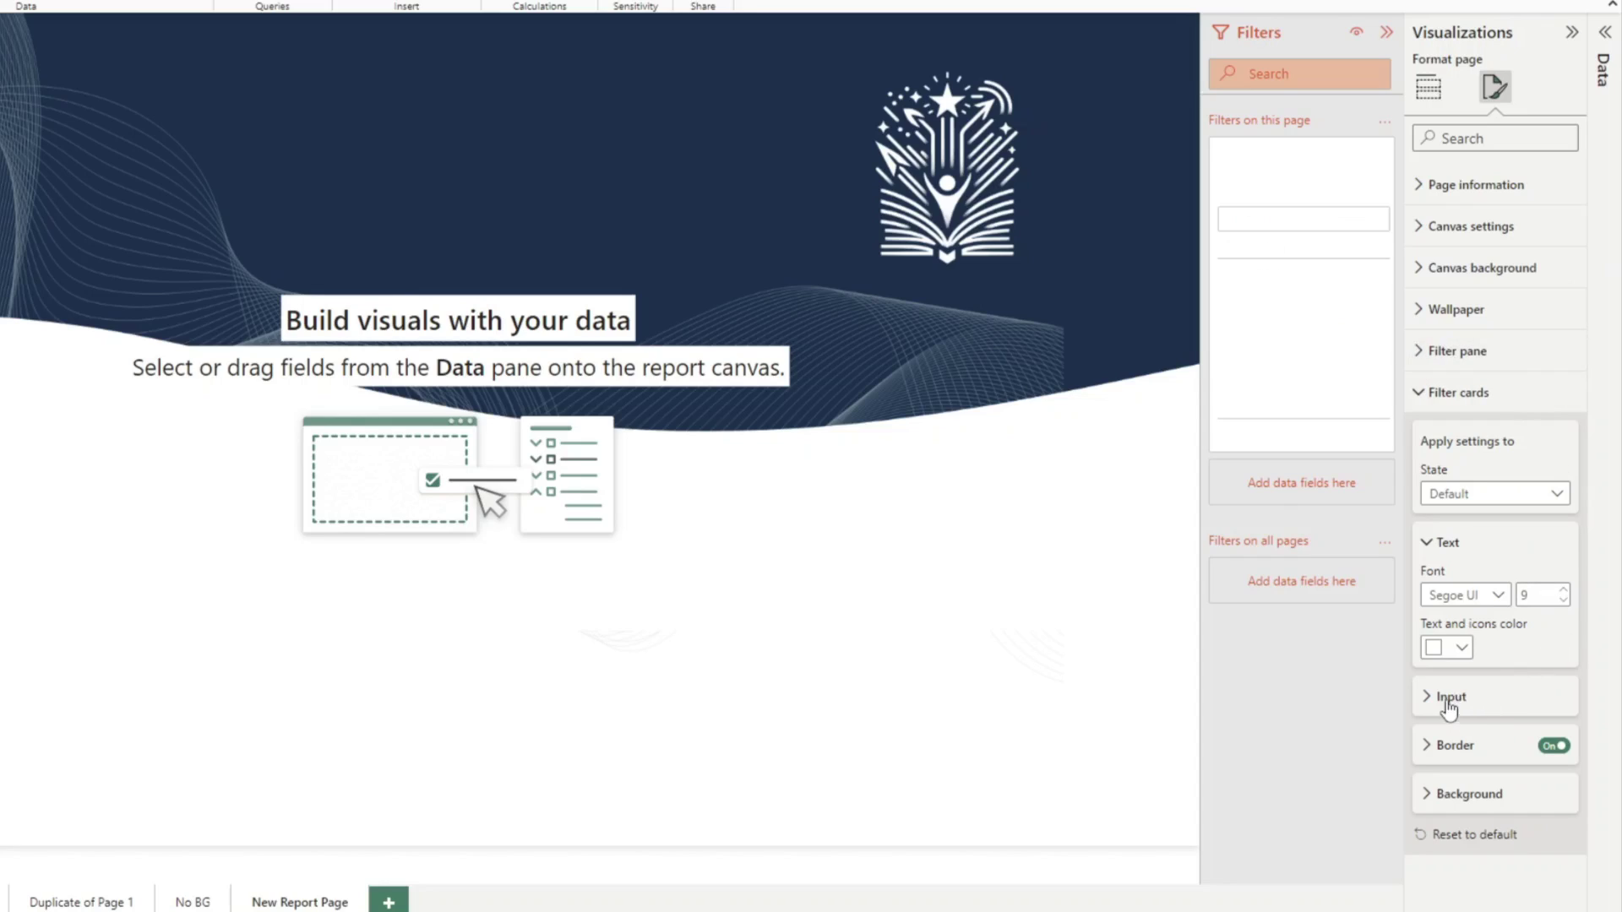
Step: Set the background color of the filter cards to the orange-red theme color
click(1453, 795)
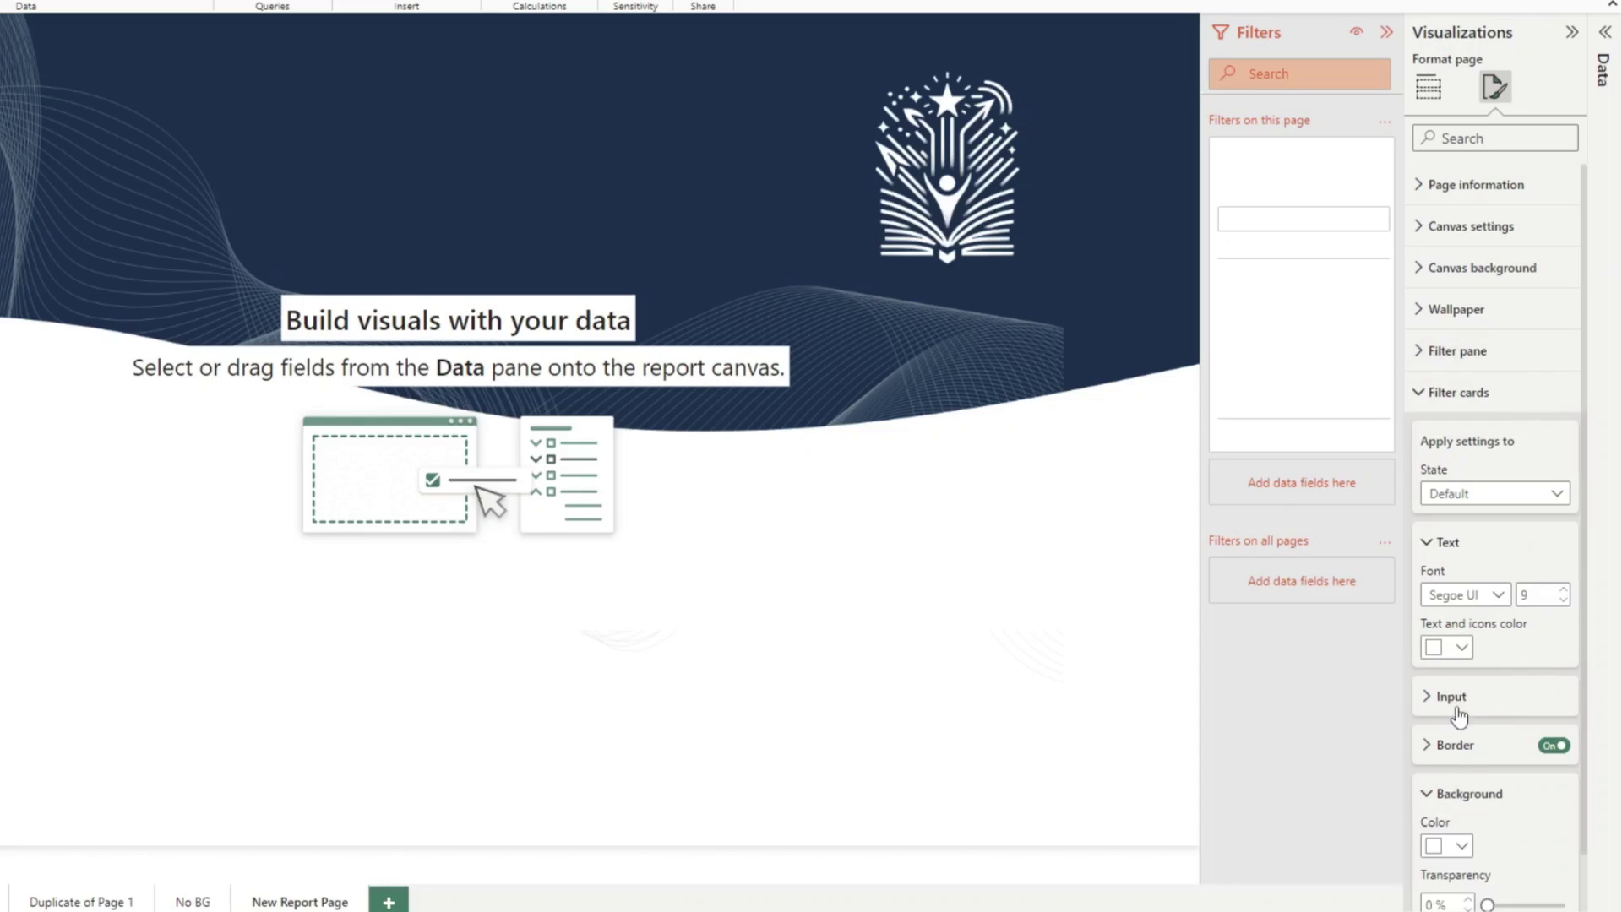
scroll(1459, 718, down, 1)
click(1448, 786)
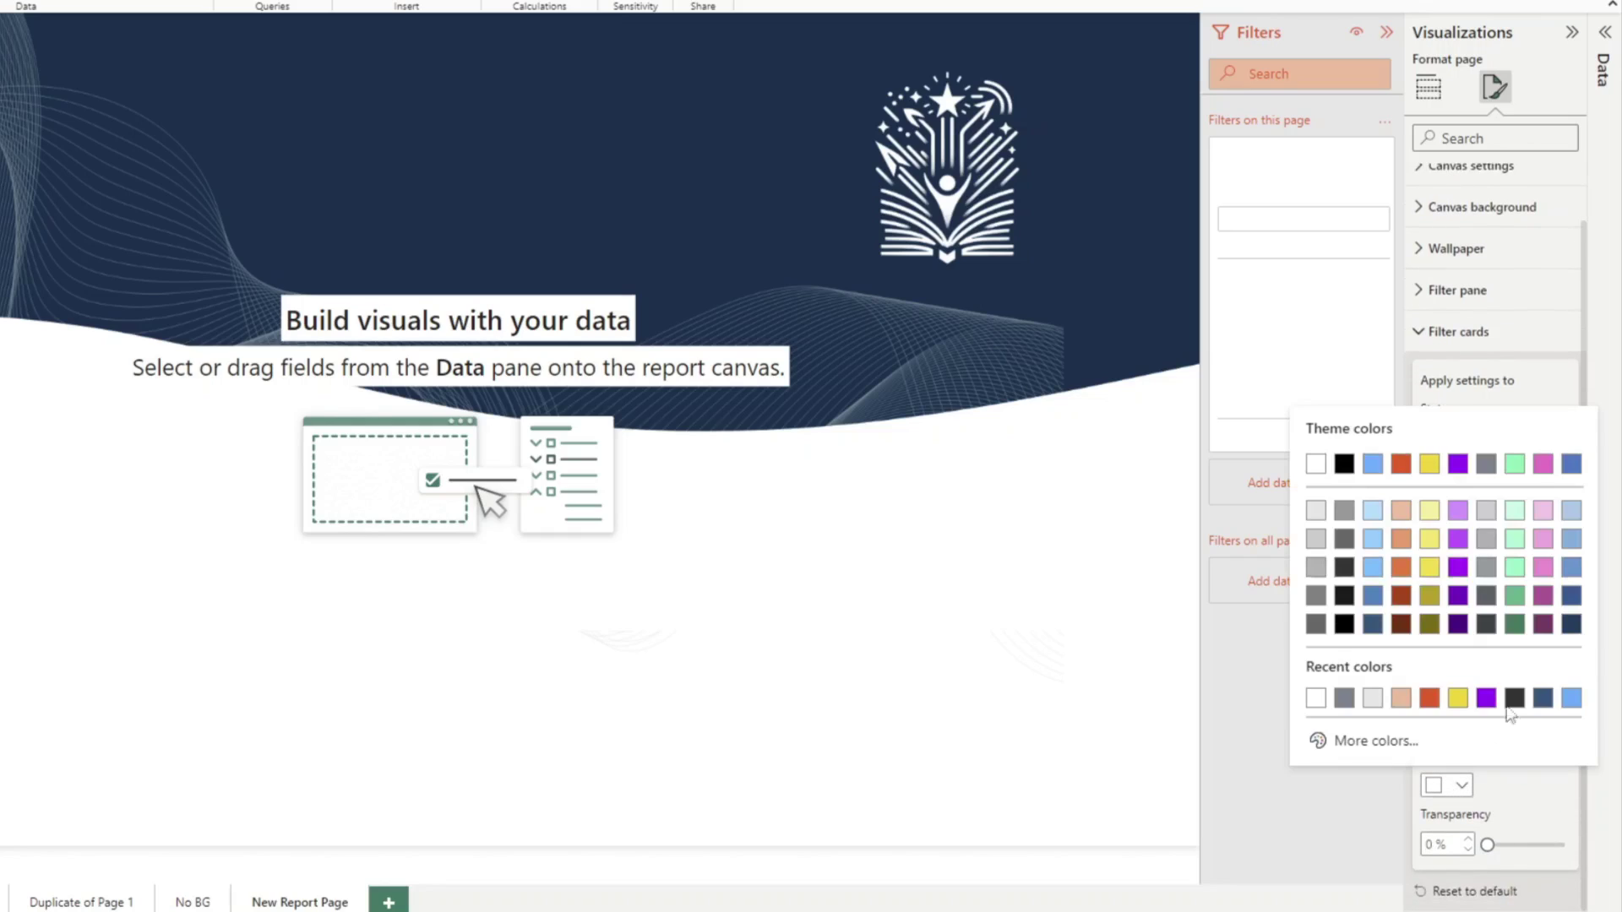
click(1409, 465)
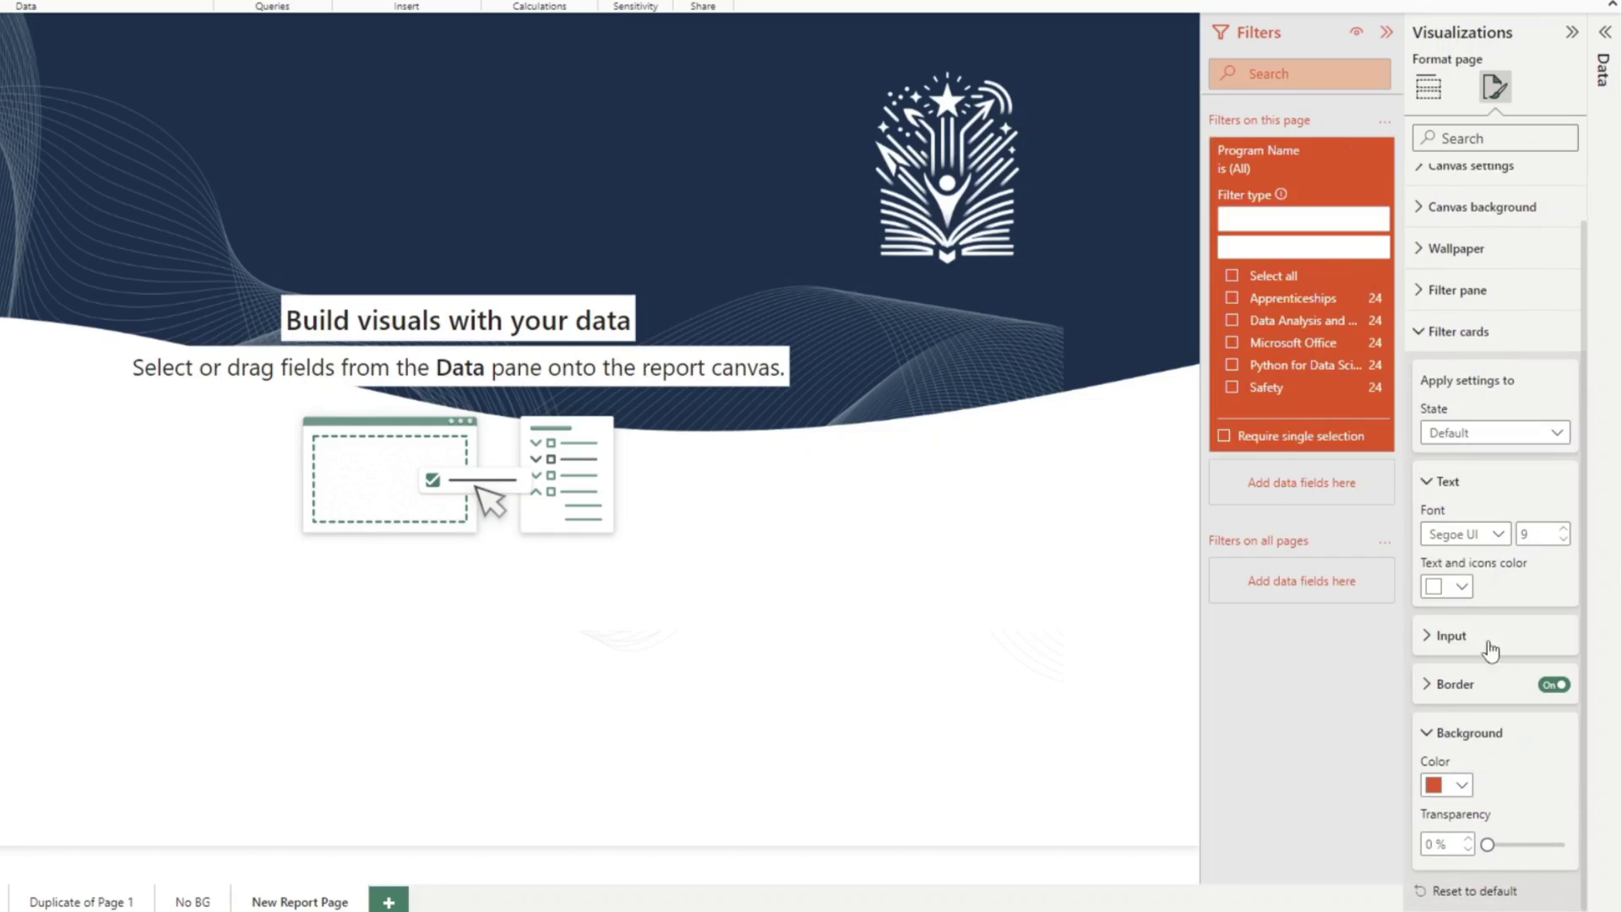